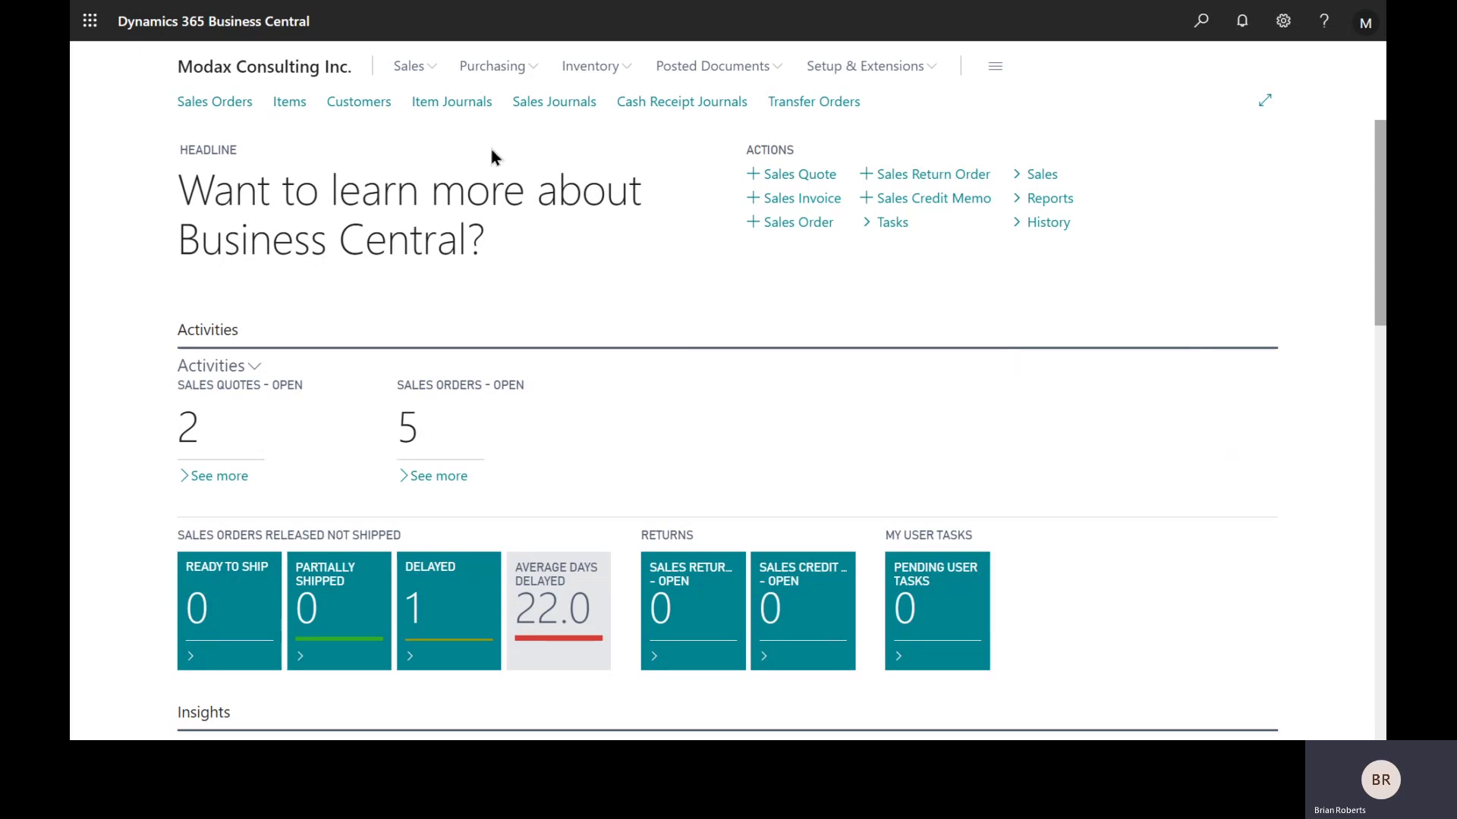
Step: Open the item card for 1900-S PARIS Guest Chair, black, and note its 289.60 unit price
click(289, 106)
click(201, 226)
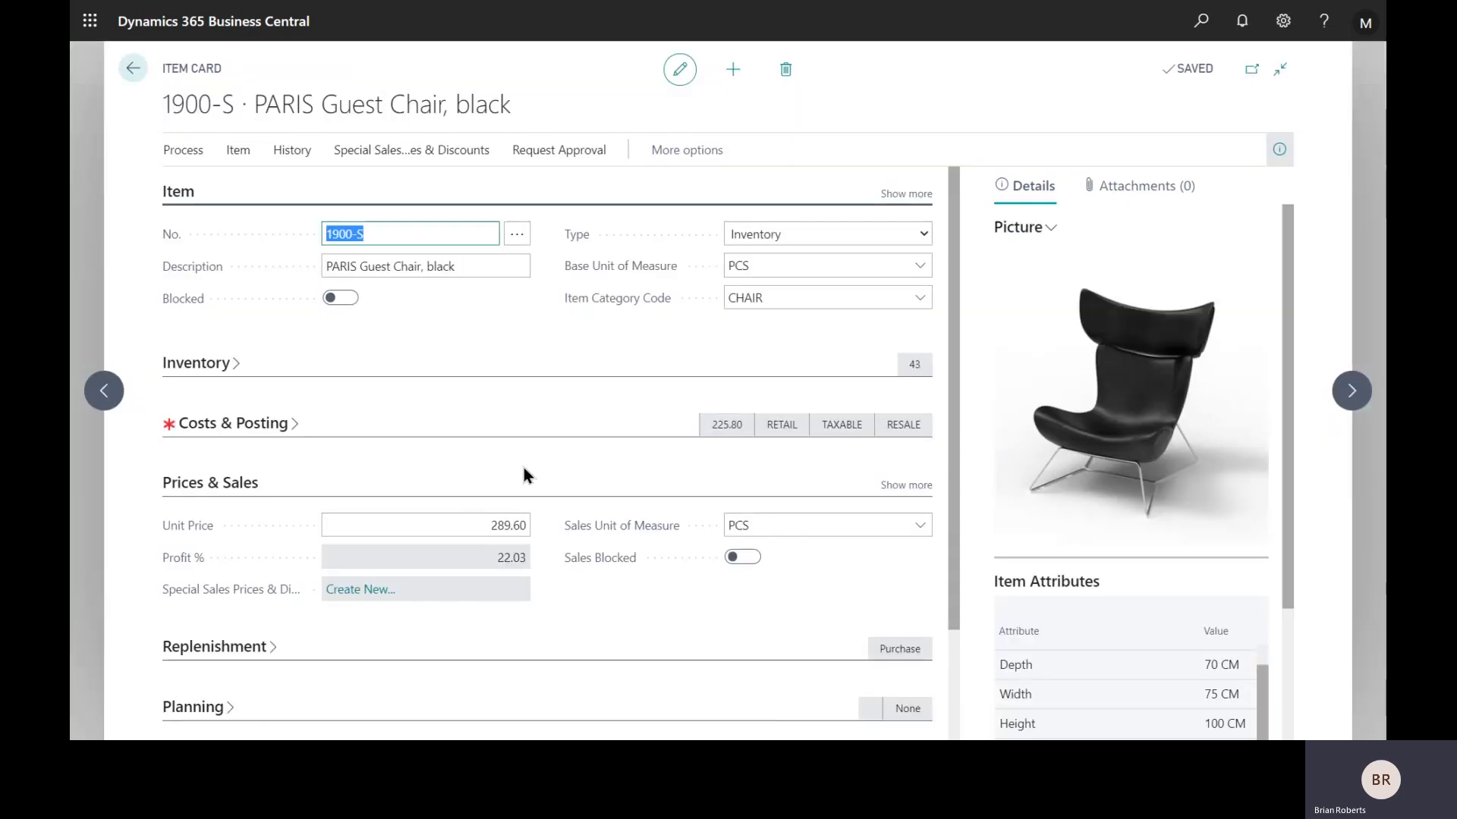
click(465, 526)
click(465, 526)
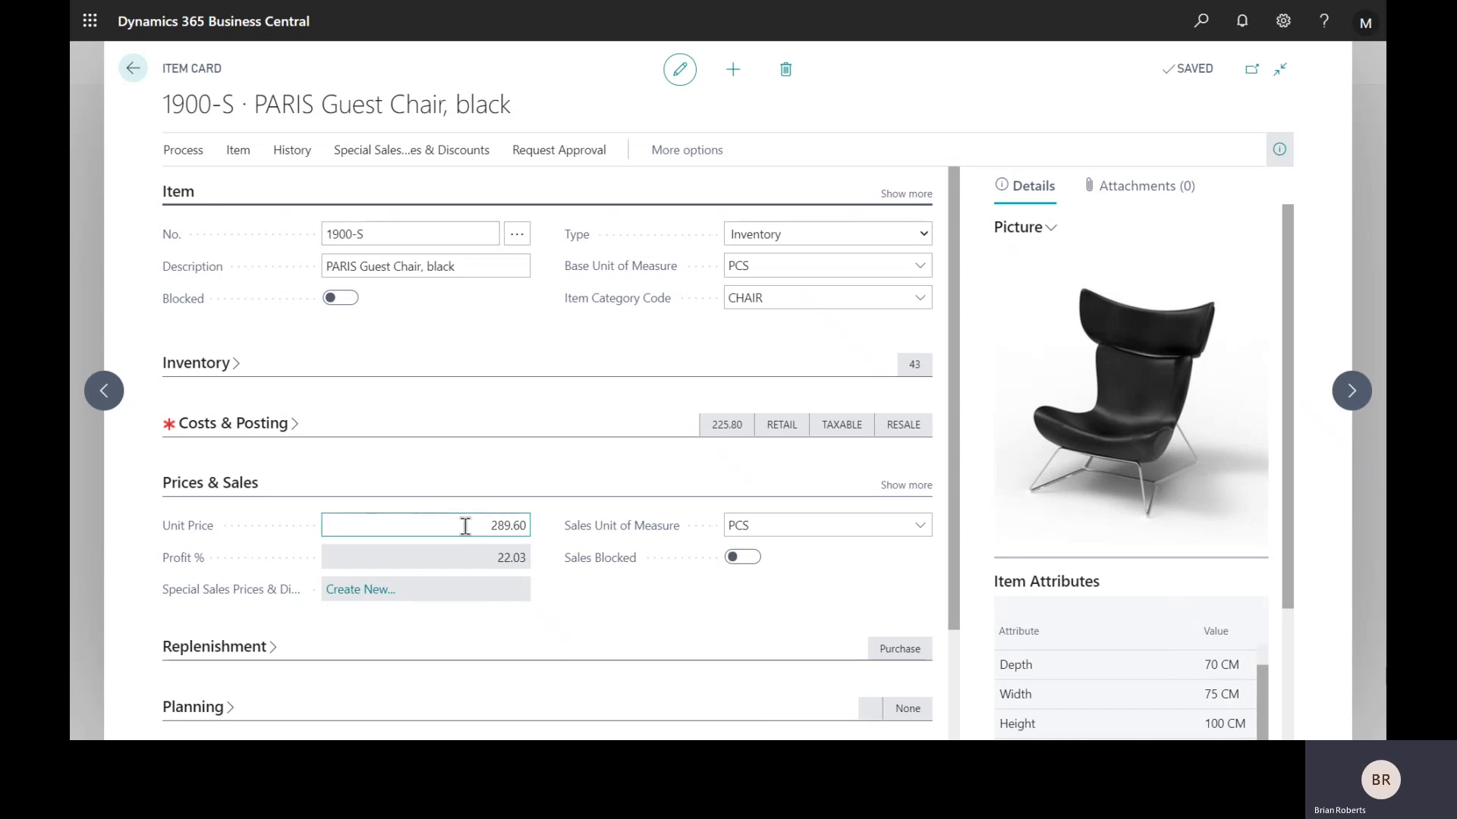
click(466, 526)
Step: Expand the extra pricing fields, check Price/Profit Calculation without changing it, then collapse them
click(899, 485)
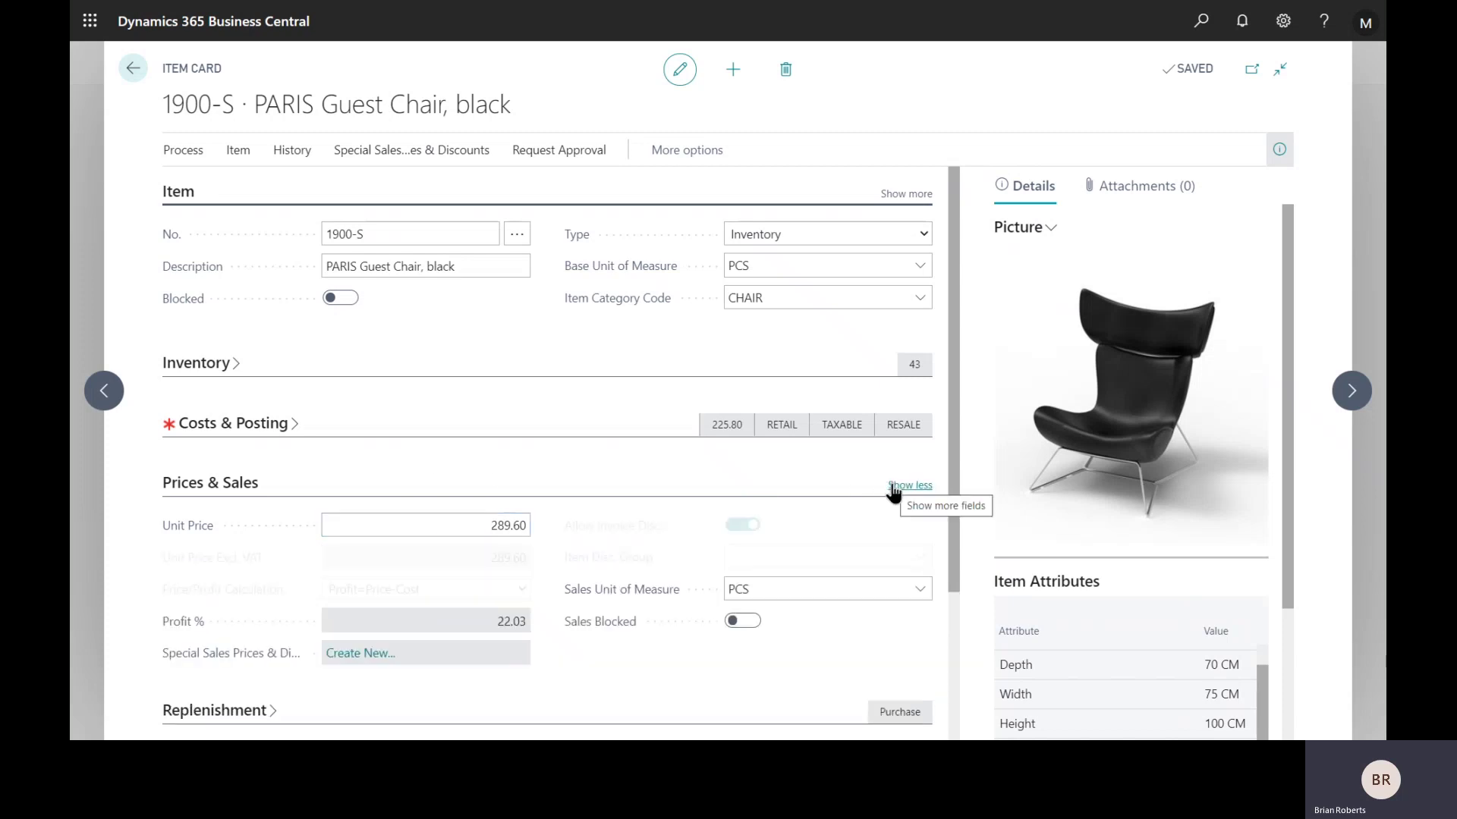
click(524, 590)
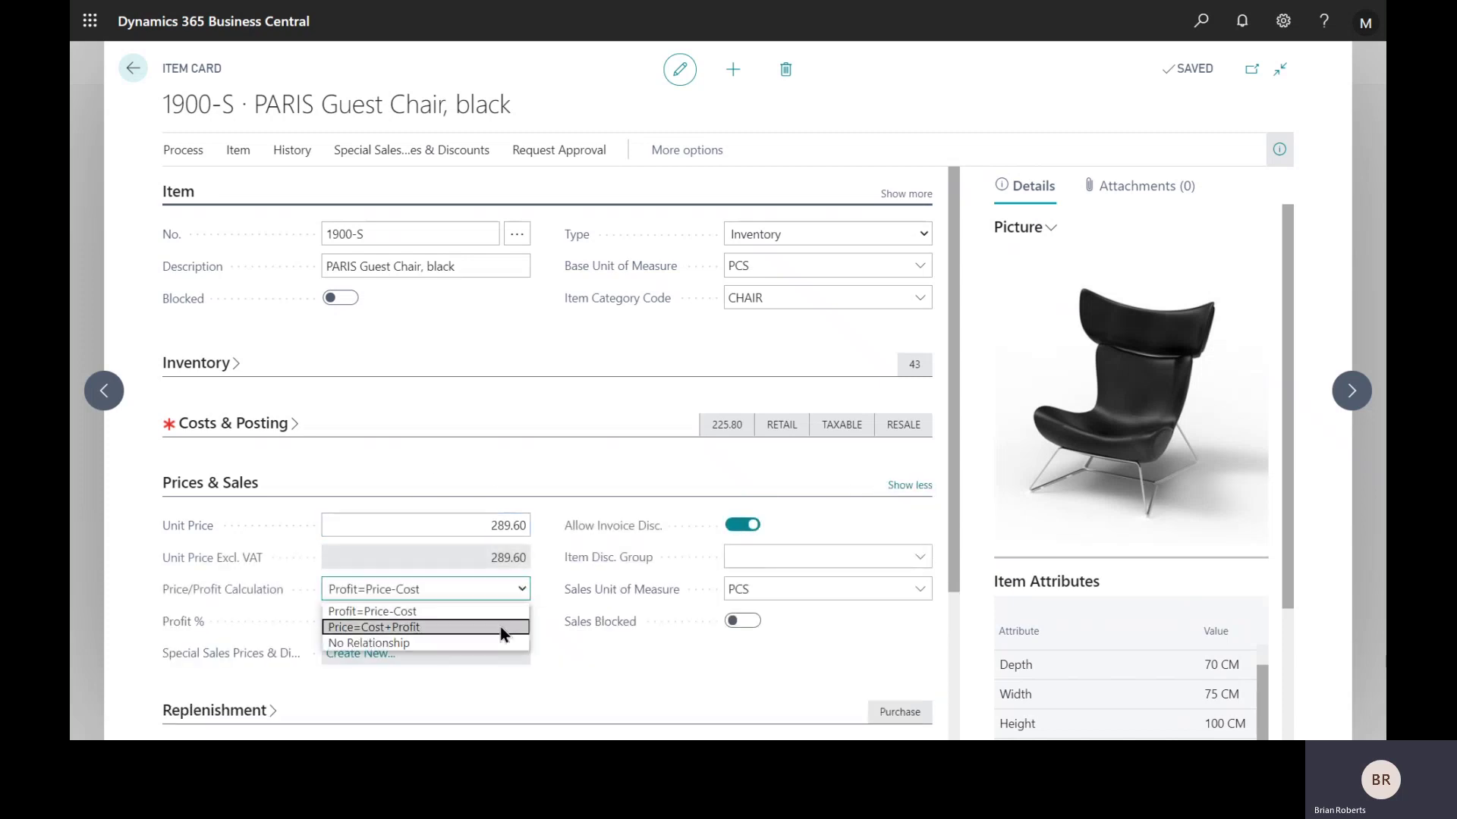
click(544, 527)
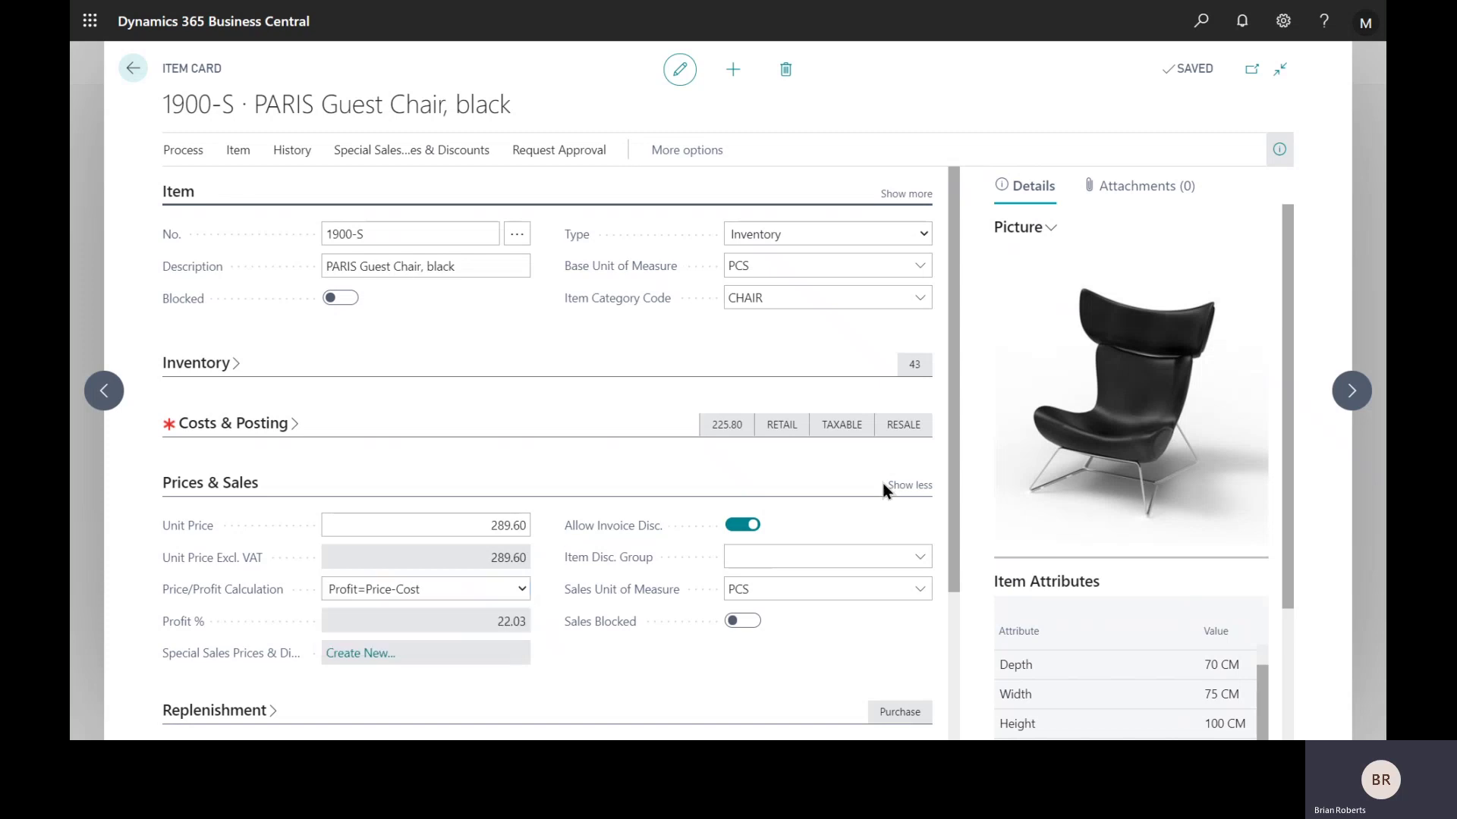
click(907, 485)
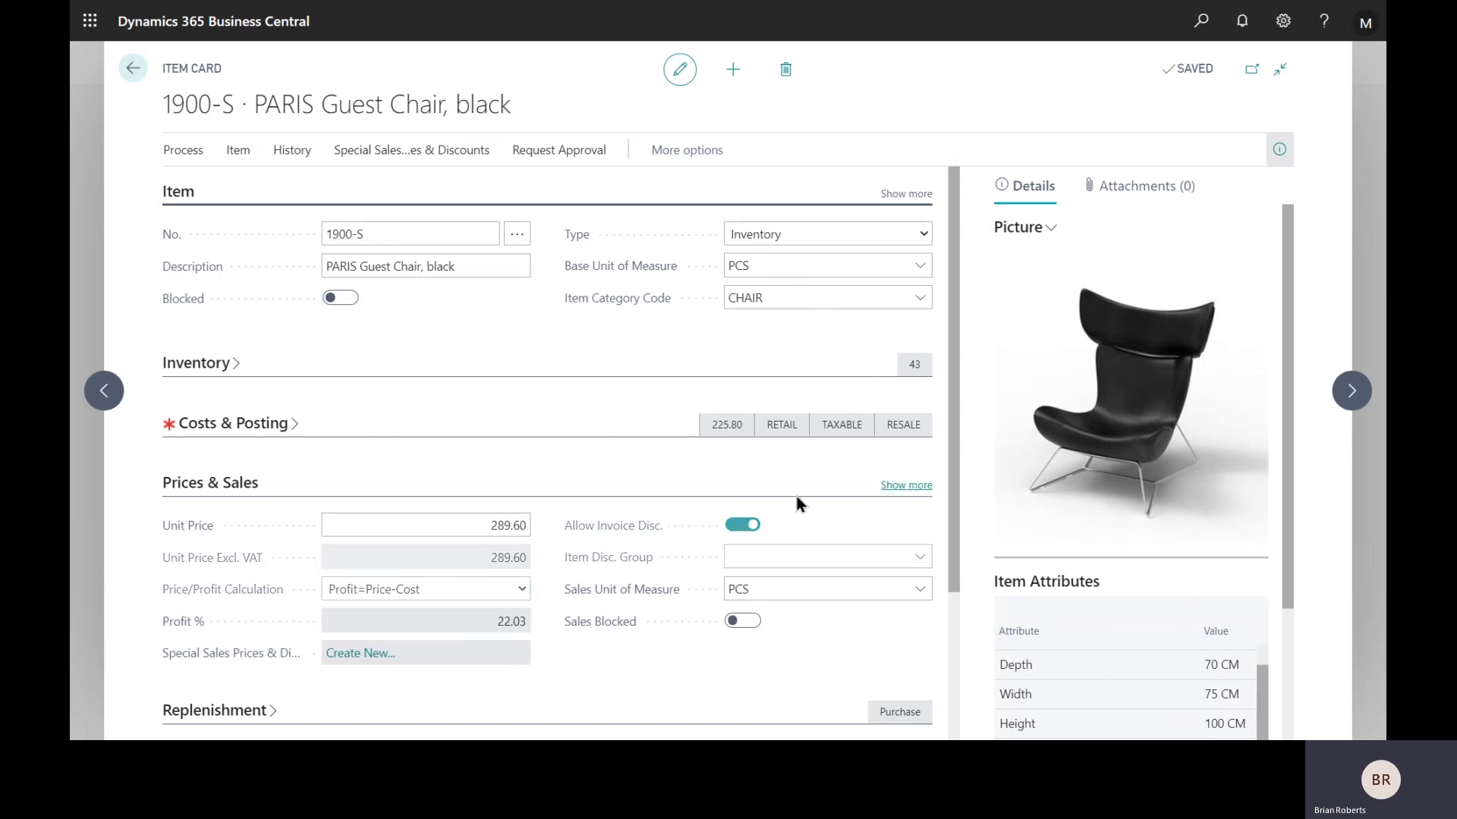
click(468, 535)
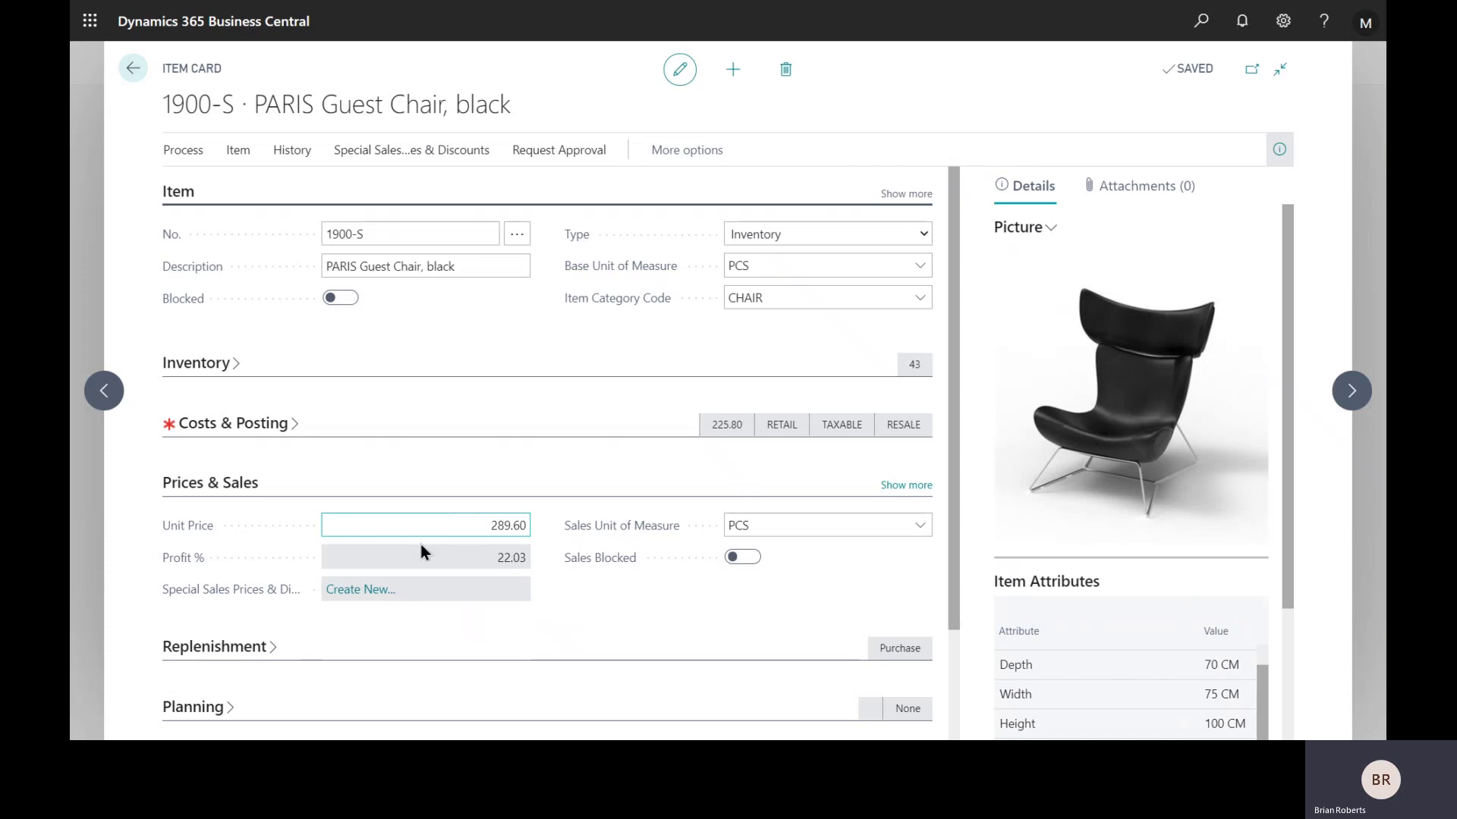
Step: Start a new special sales price for item 1900-S
click(281, 596)
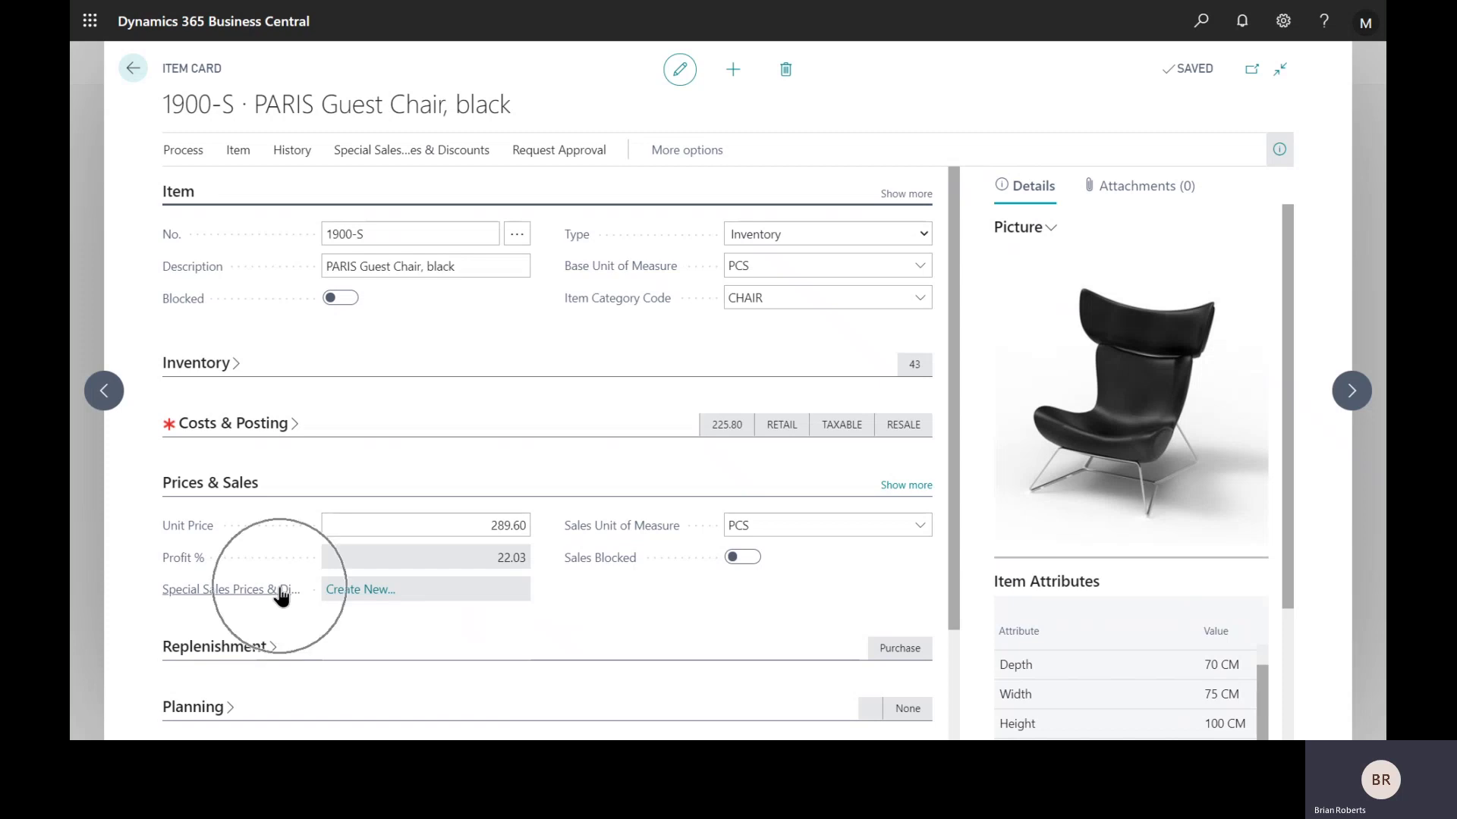
click(387, 591)
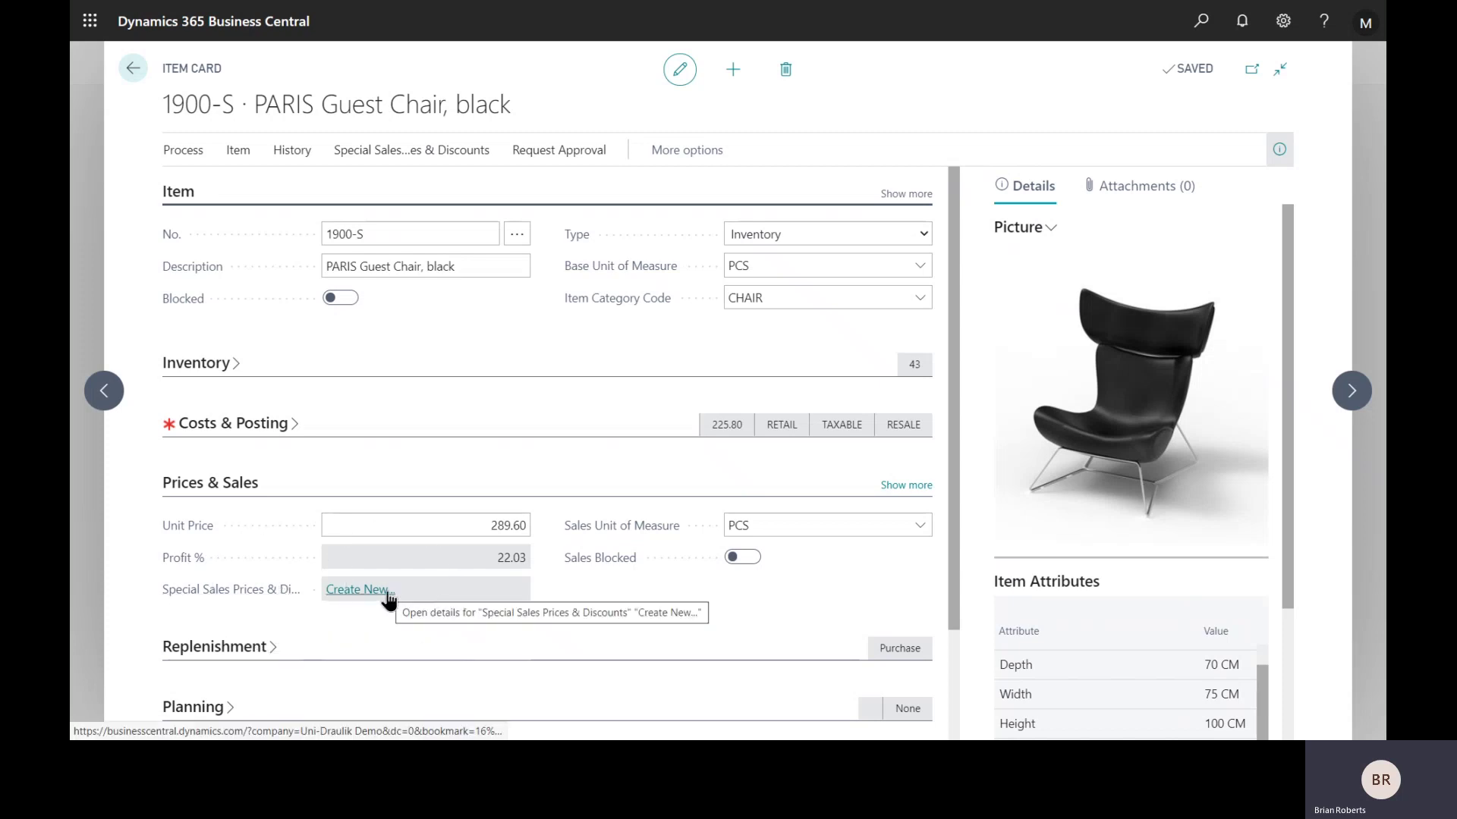
click(385, 593)
click(787, 443)
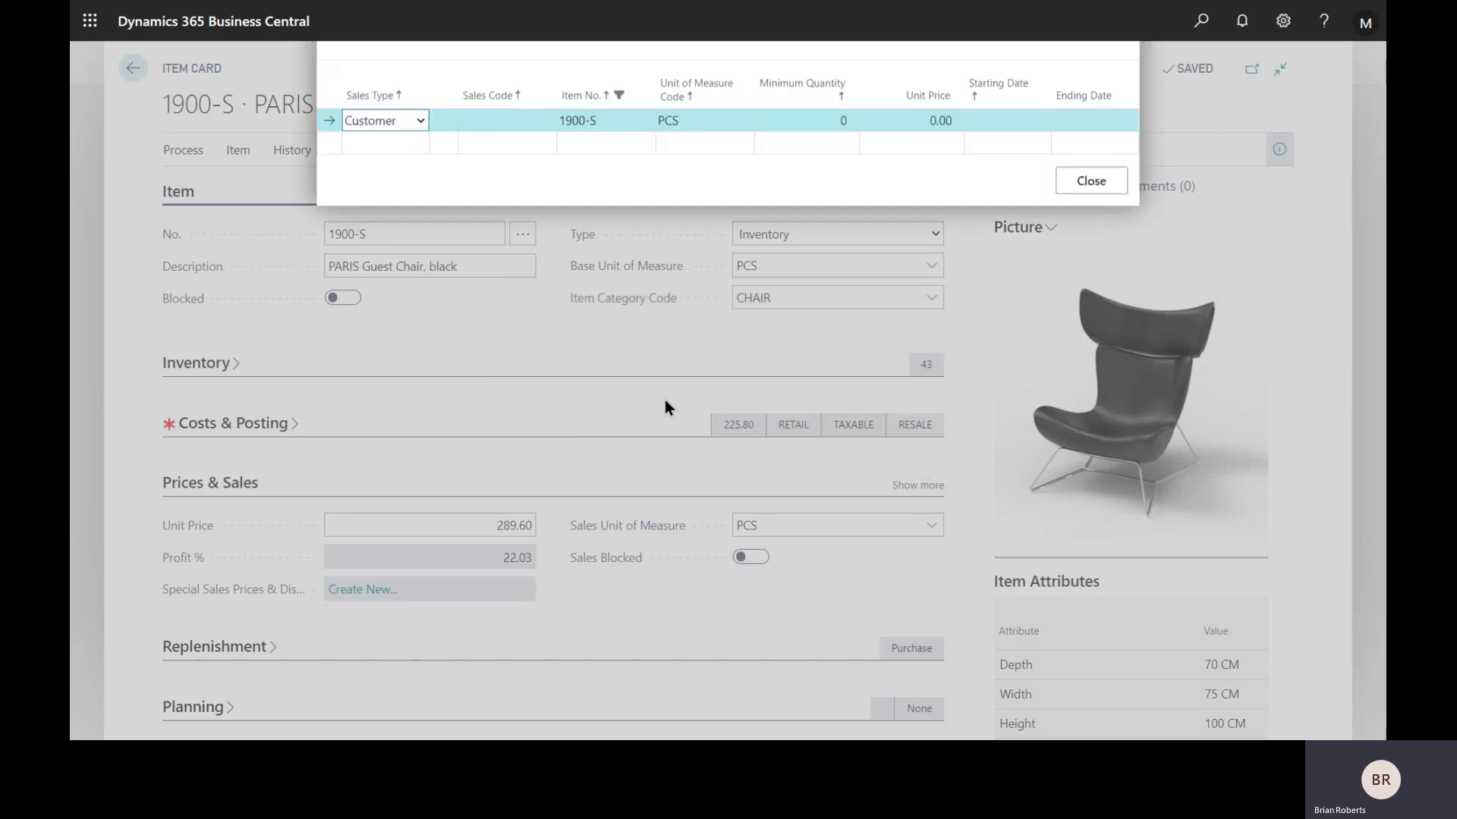
Step: Add a price line for customer 20000 Trey Research at 255.00, valid 1/1/2020 to 6/30/2020
click(540, 360)
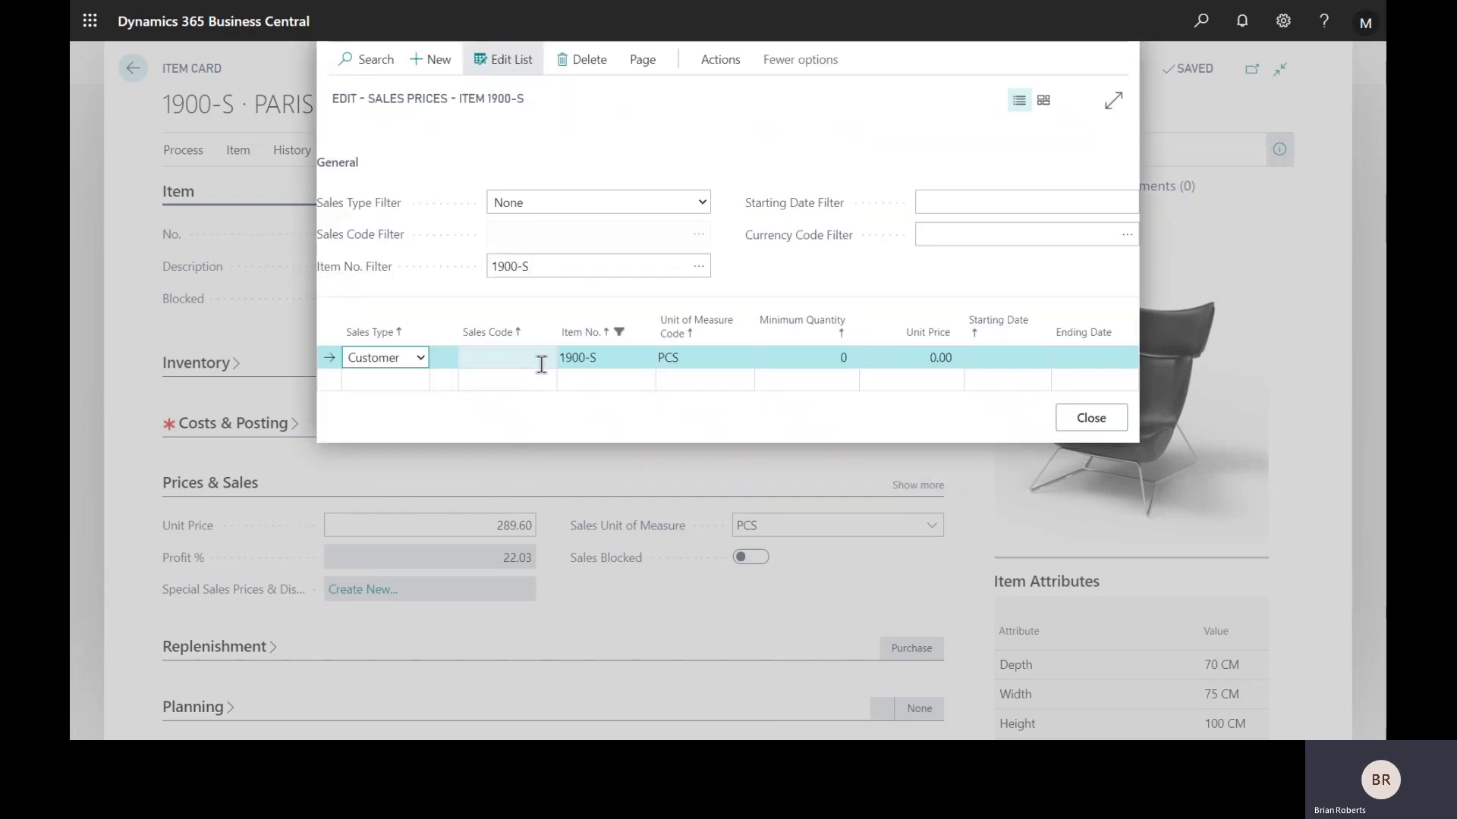
click(544, 358)
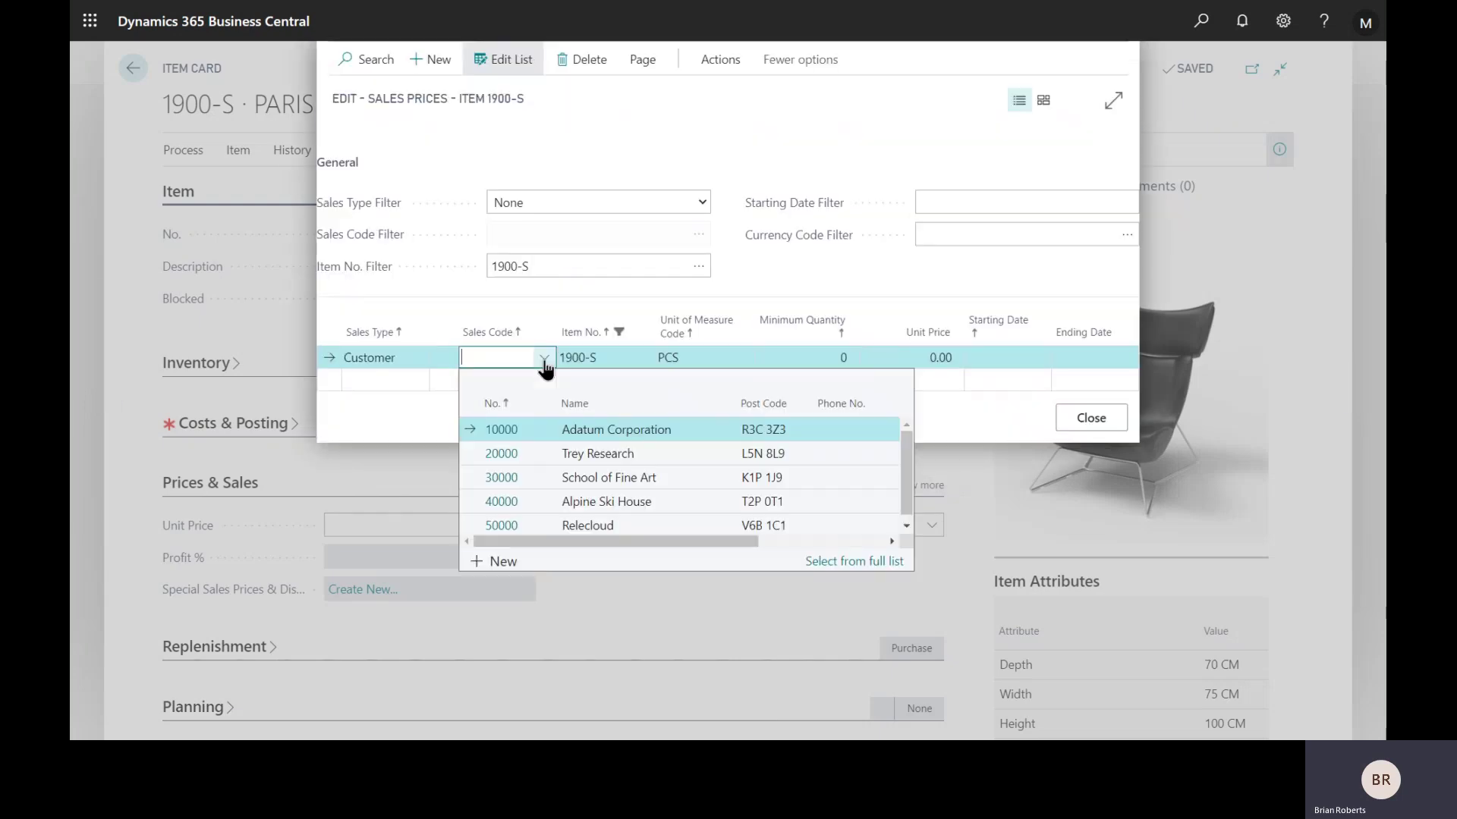
click(500, 455)
key(Tab)
key(Tab)
key(Tab)
key(Tab)
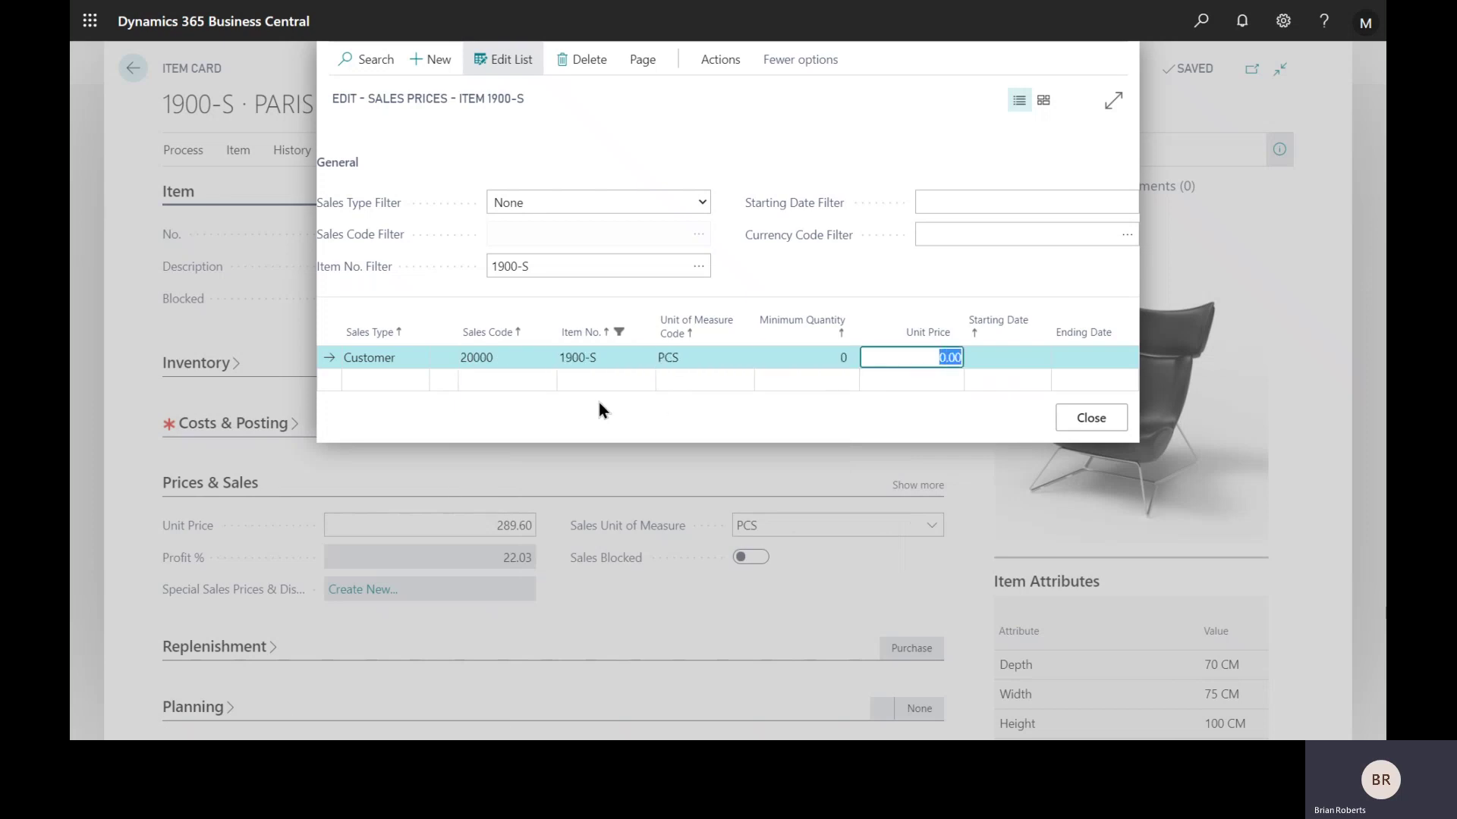
text(255)
key(Tab)
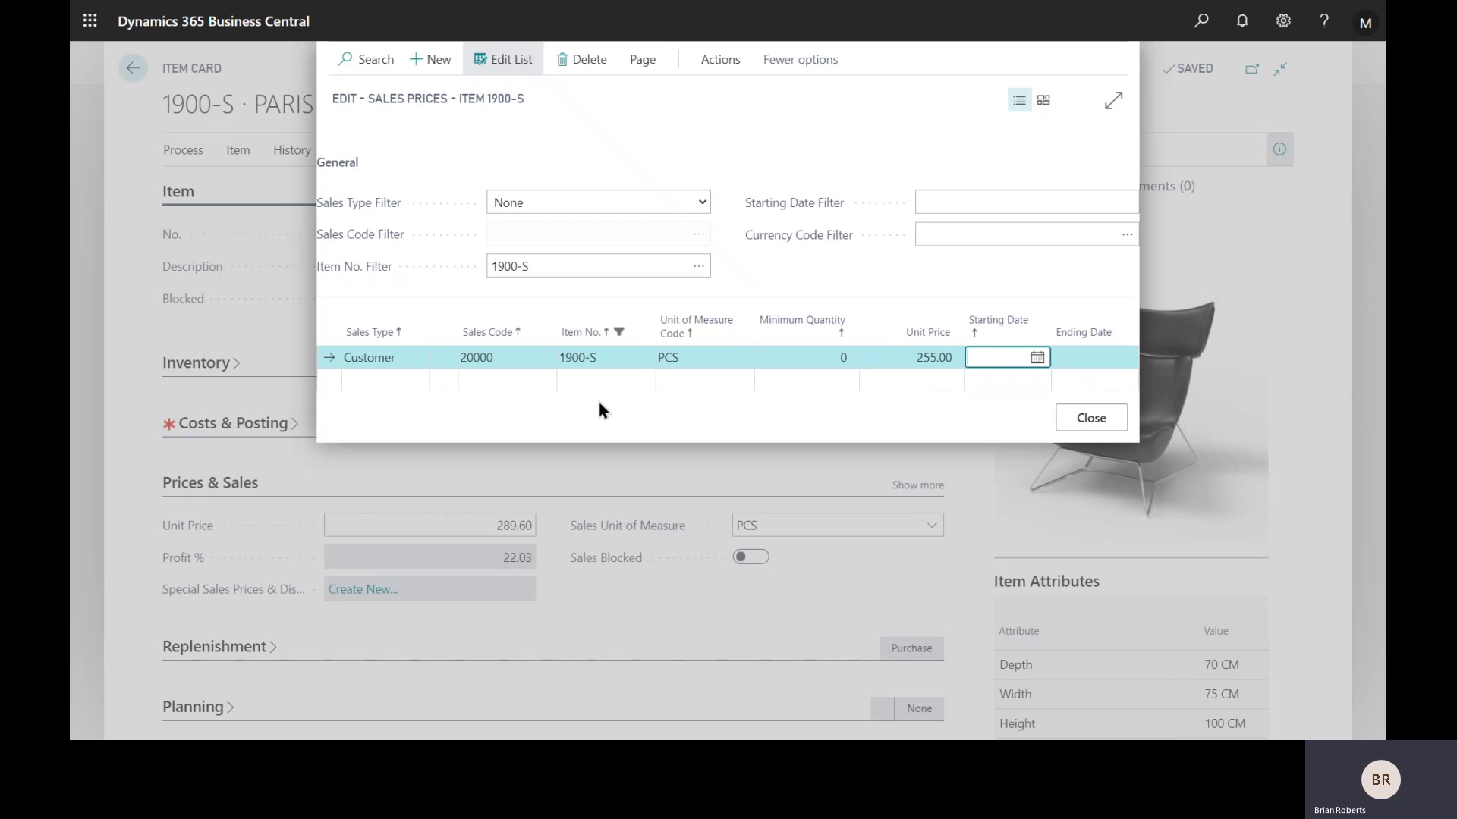
text(0101)
key(Tab)
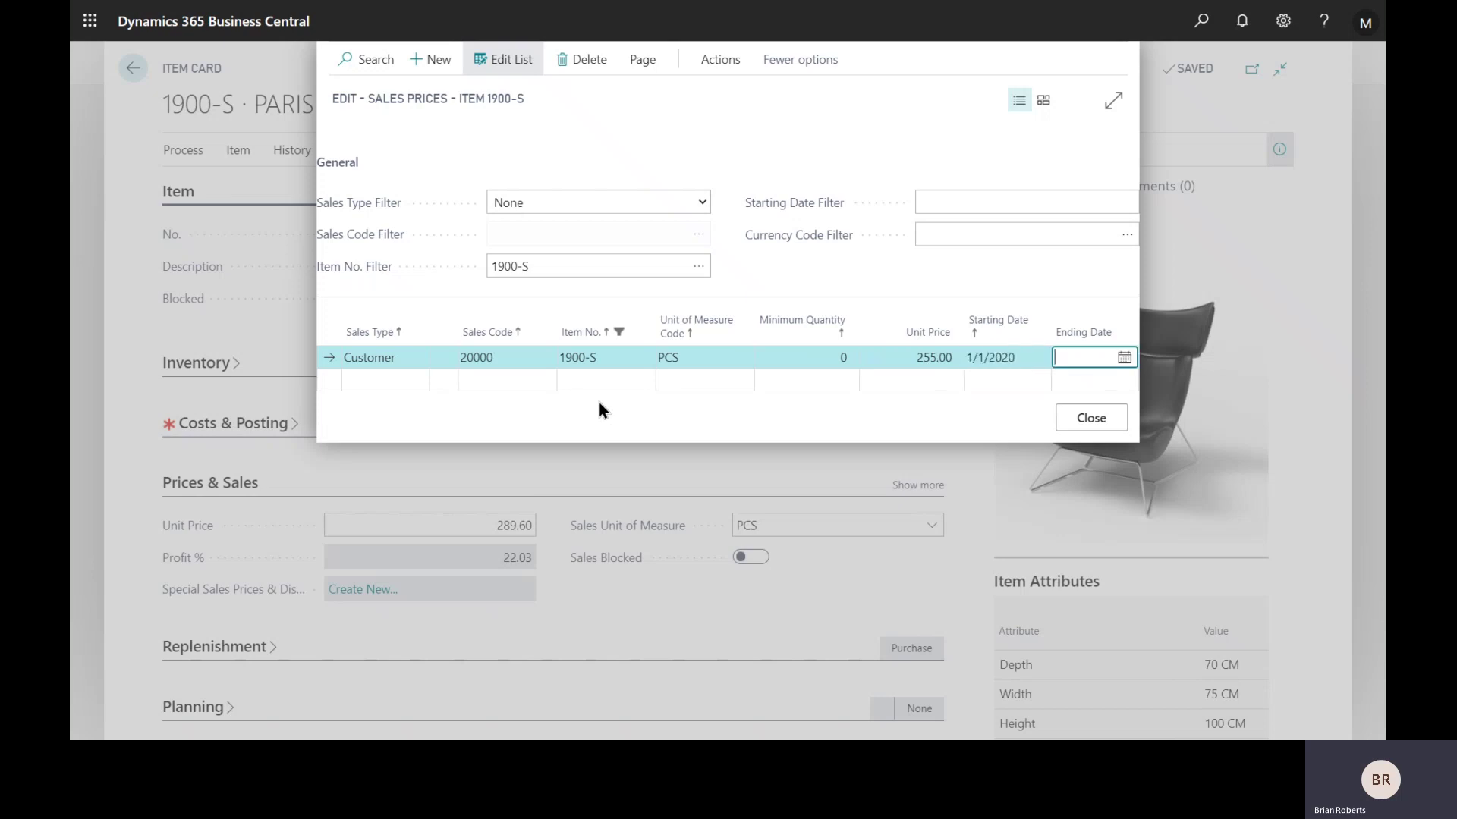
text(060)
key(BackSpace)
text(30)
key(Tab)
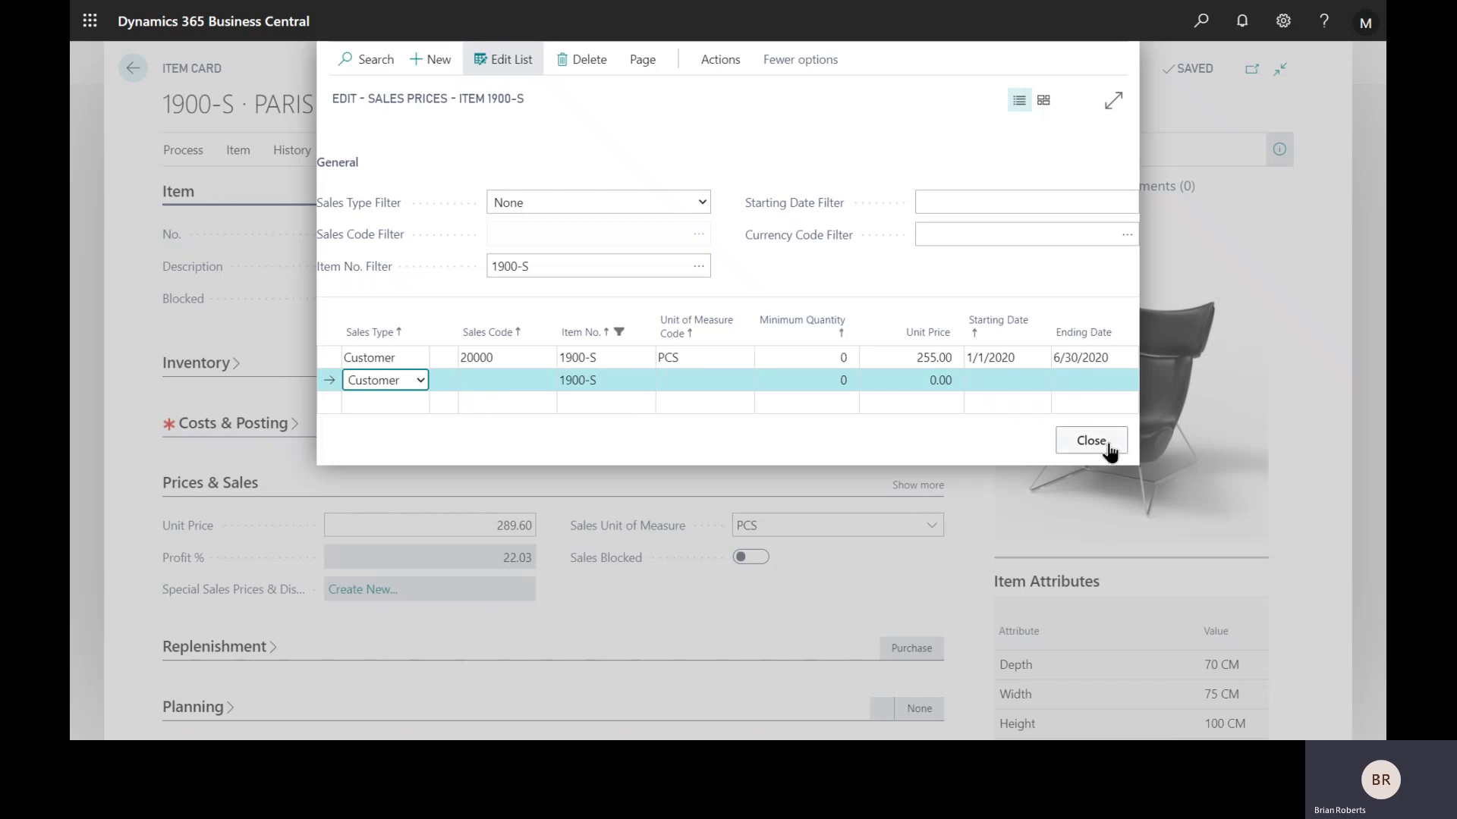
Step: Close the item's sales prices and open the customer card for Trey Research
click(1100, 444)
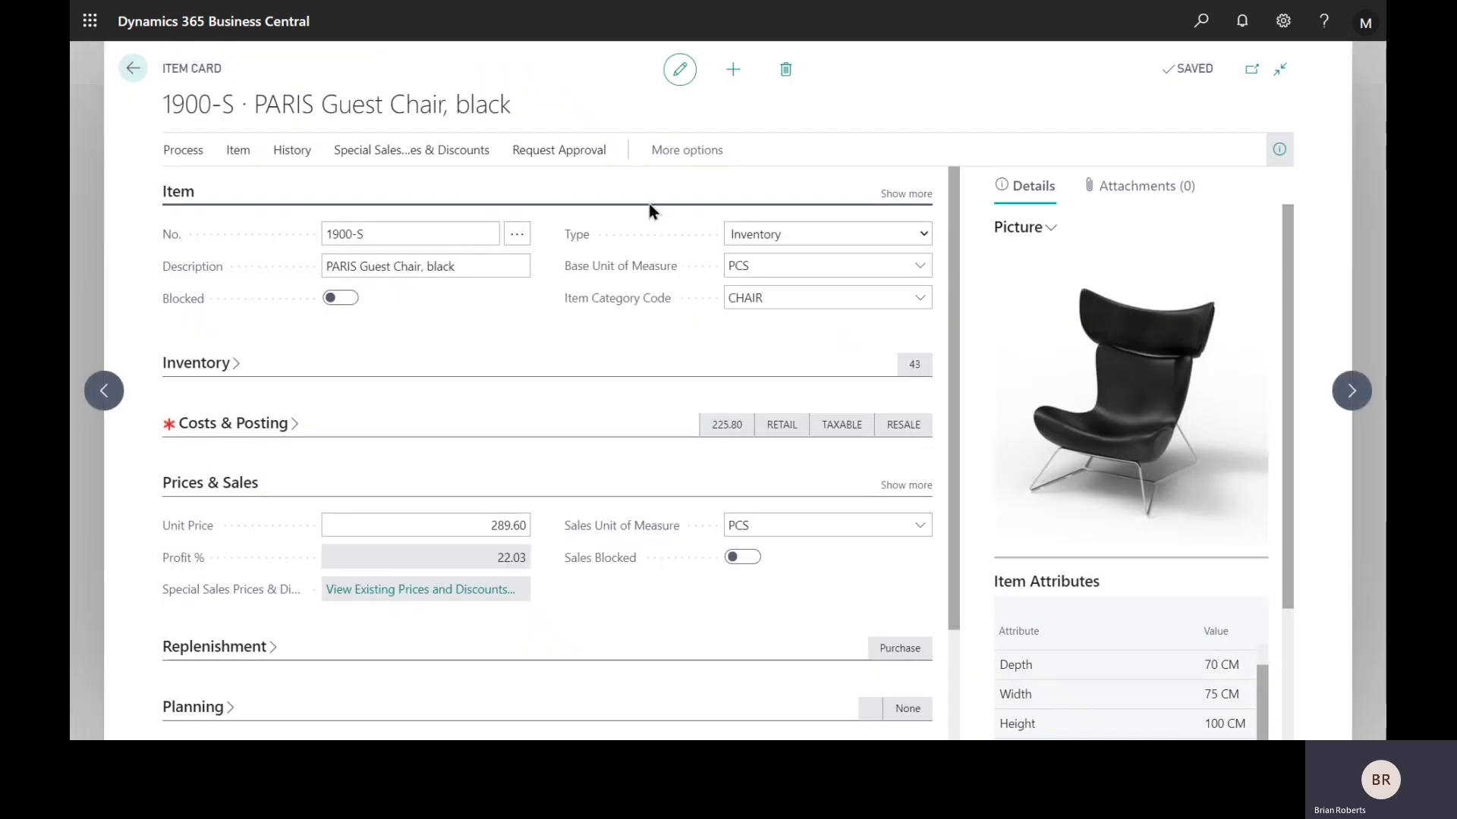
click(135, 74)
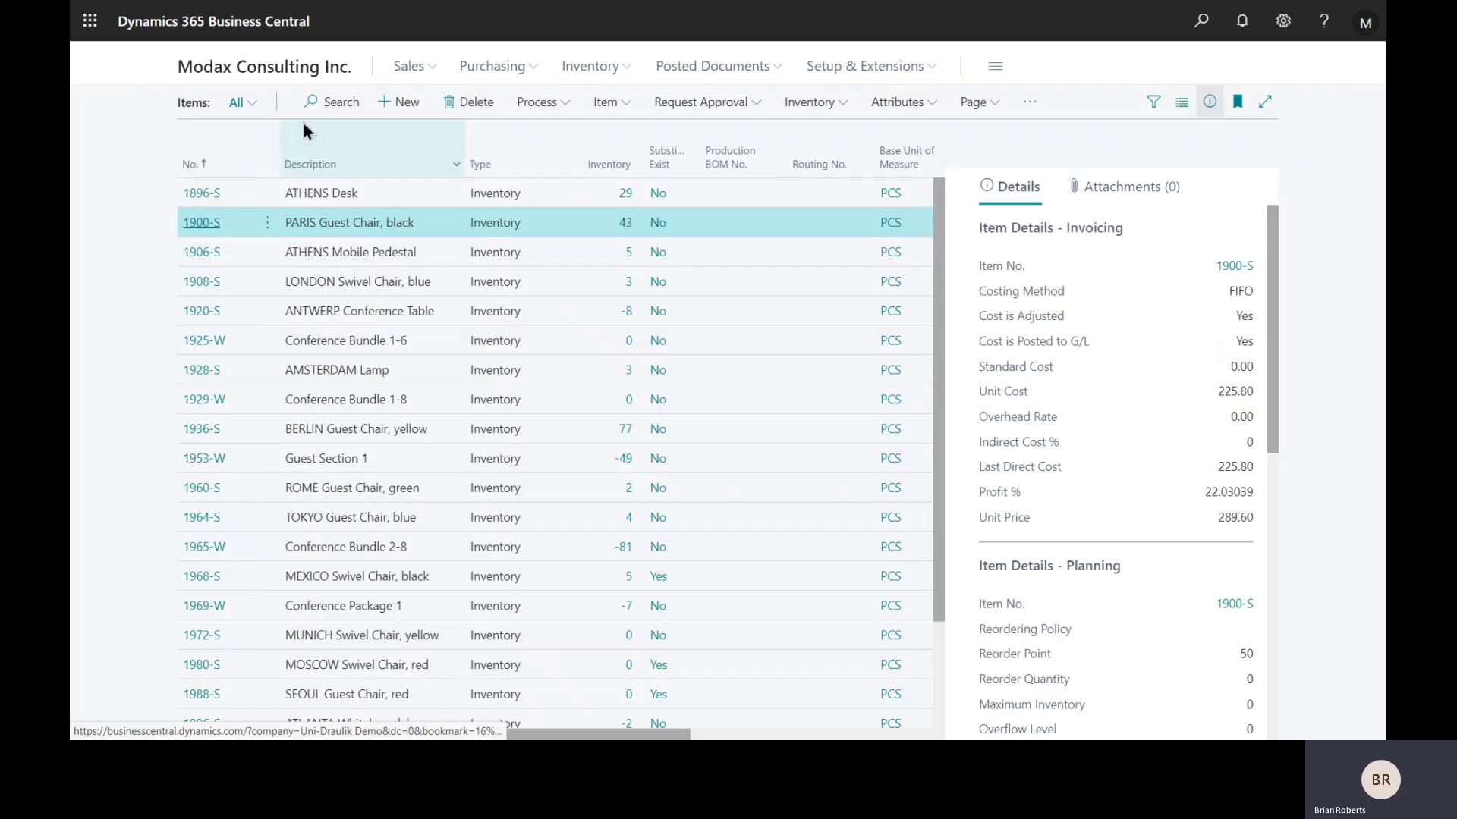
click(406, 68)
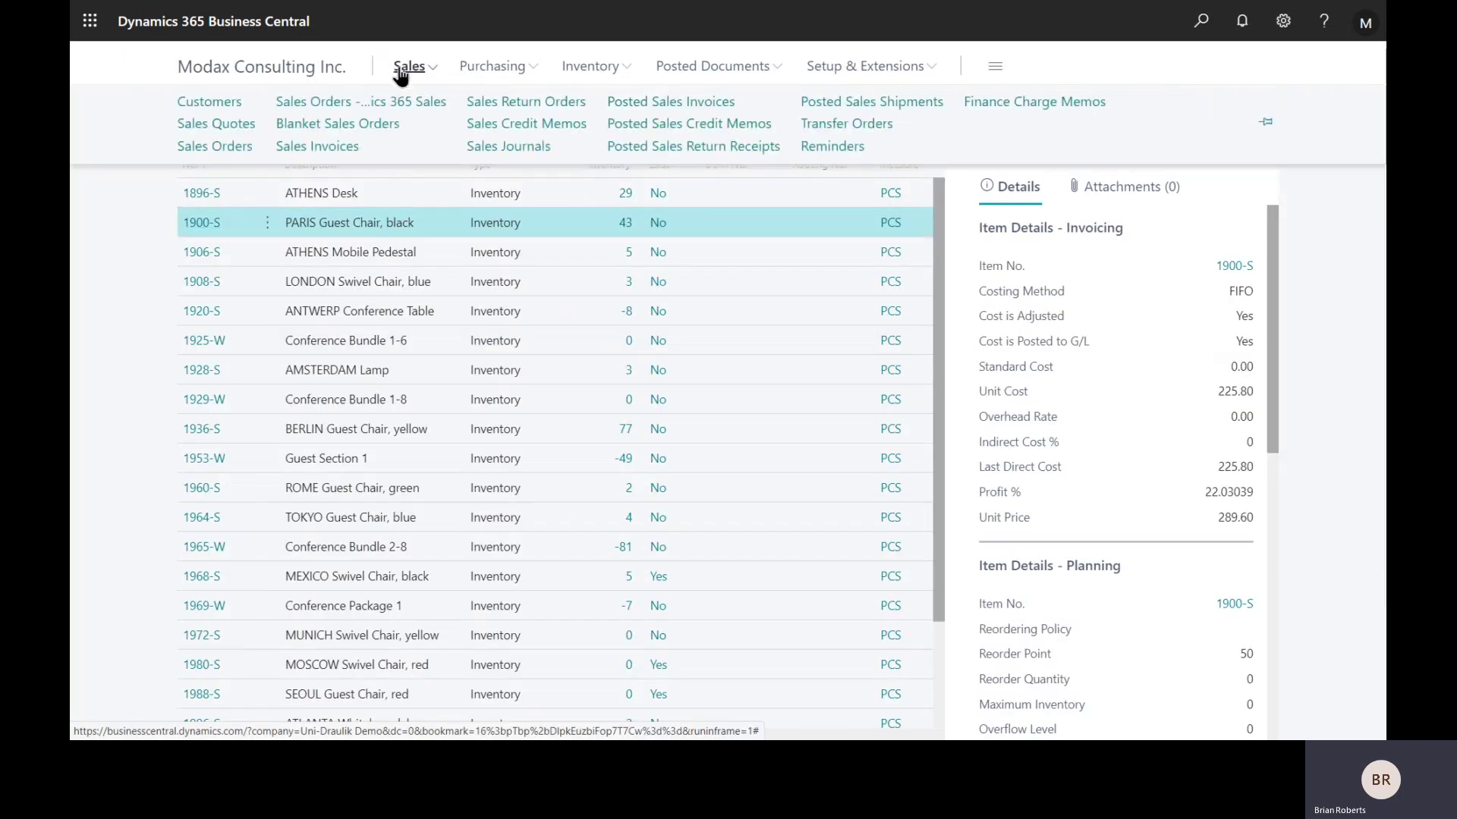
click(240, 106)
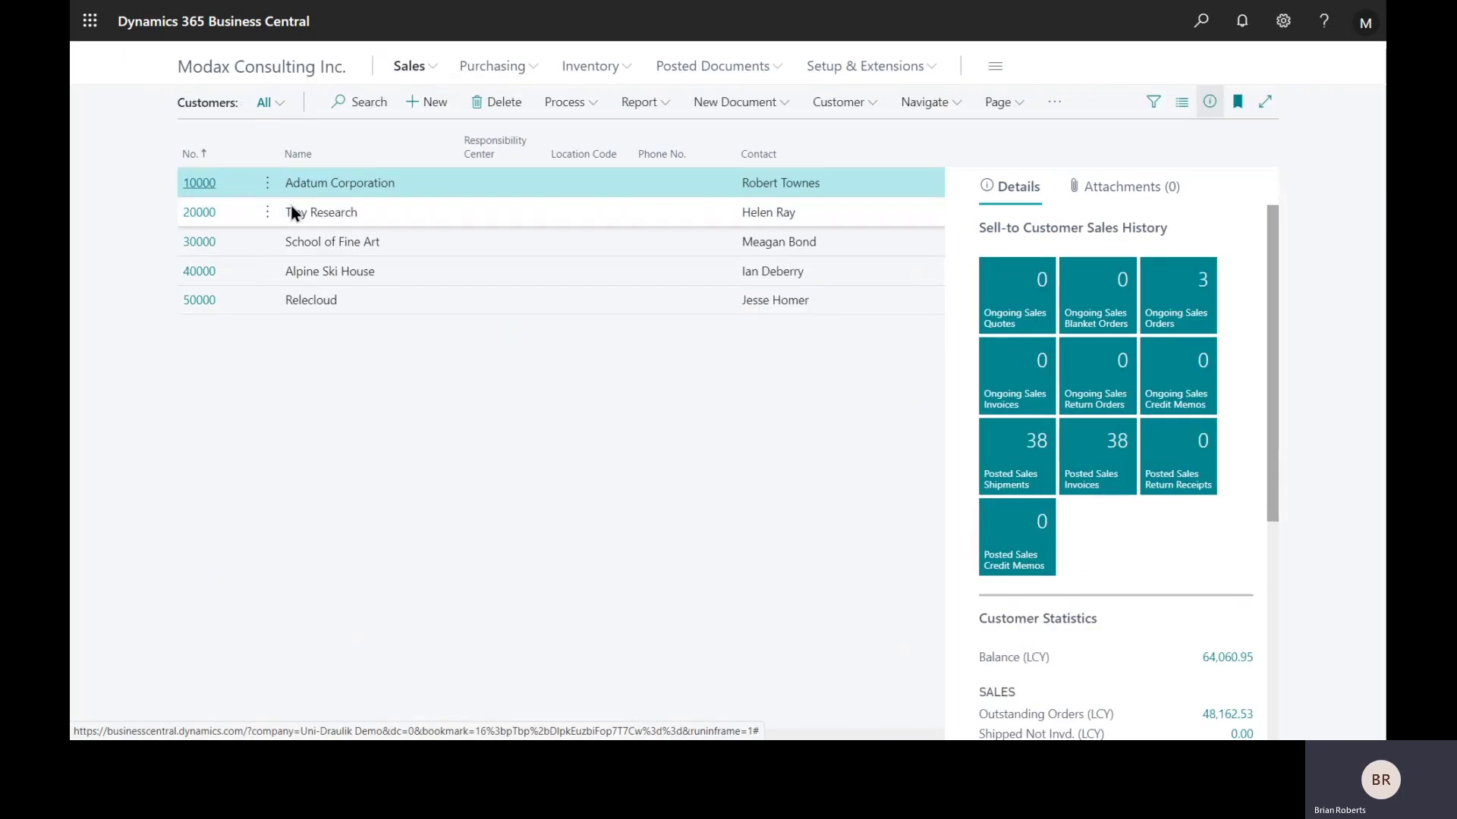
click(198, 213)
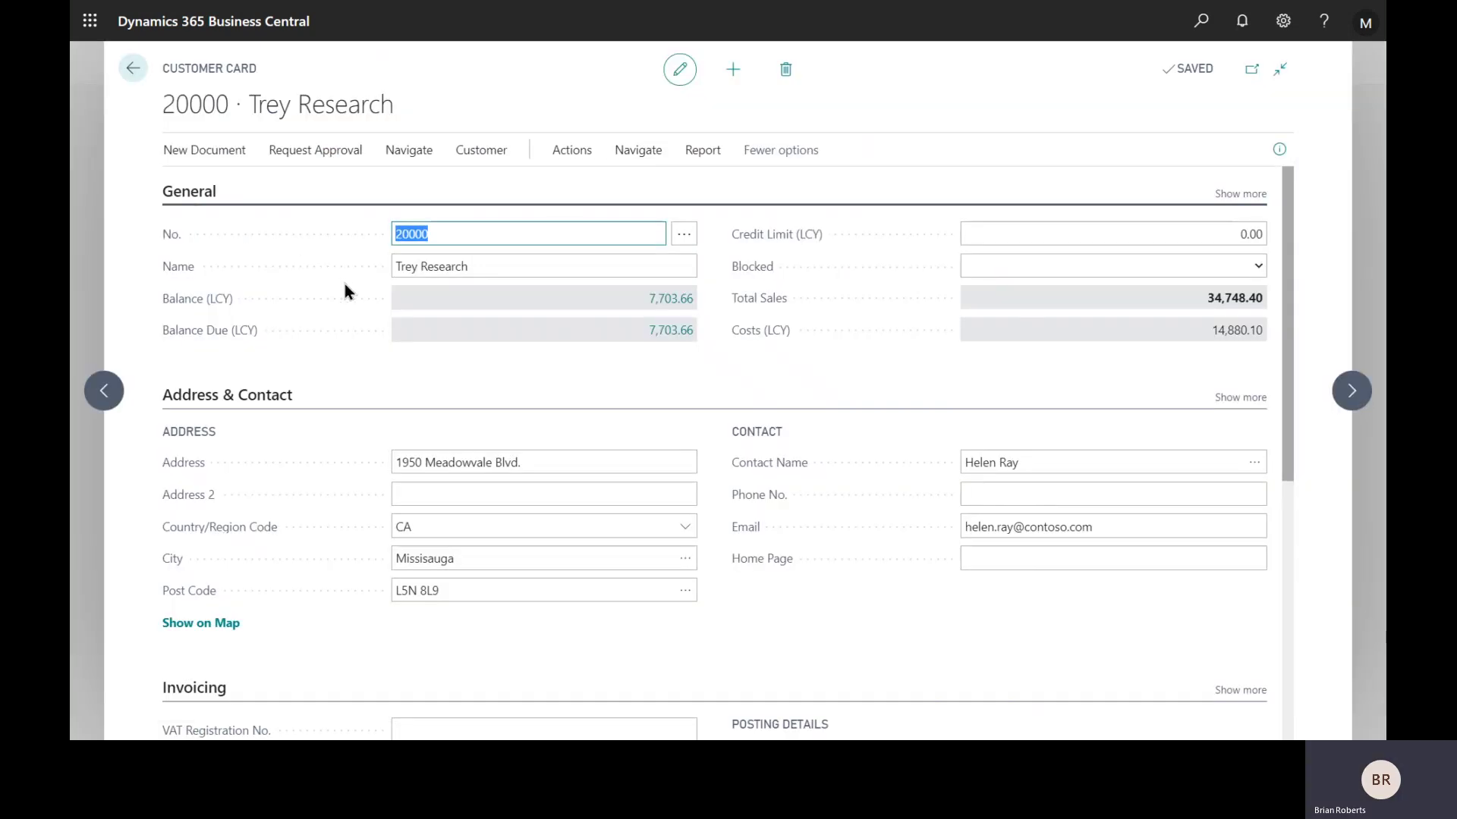
Step: Open Trey Research's special sales prices from Prices and Discounts
click(646, 151)
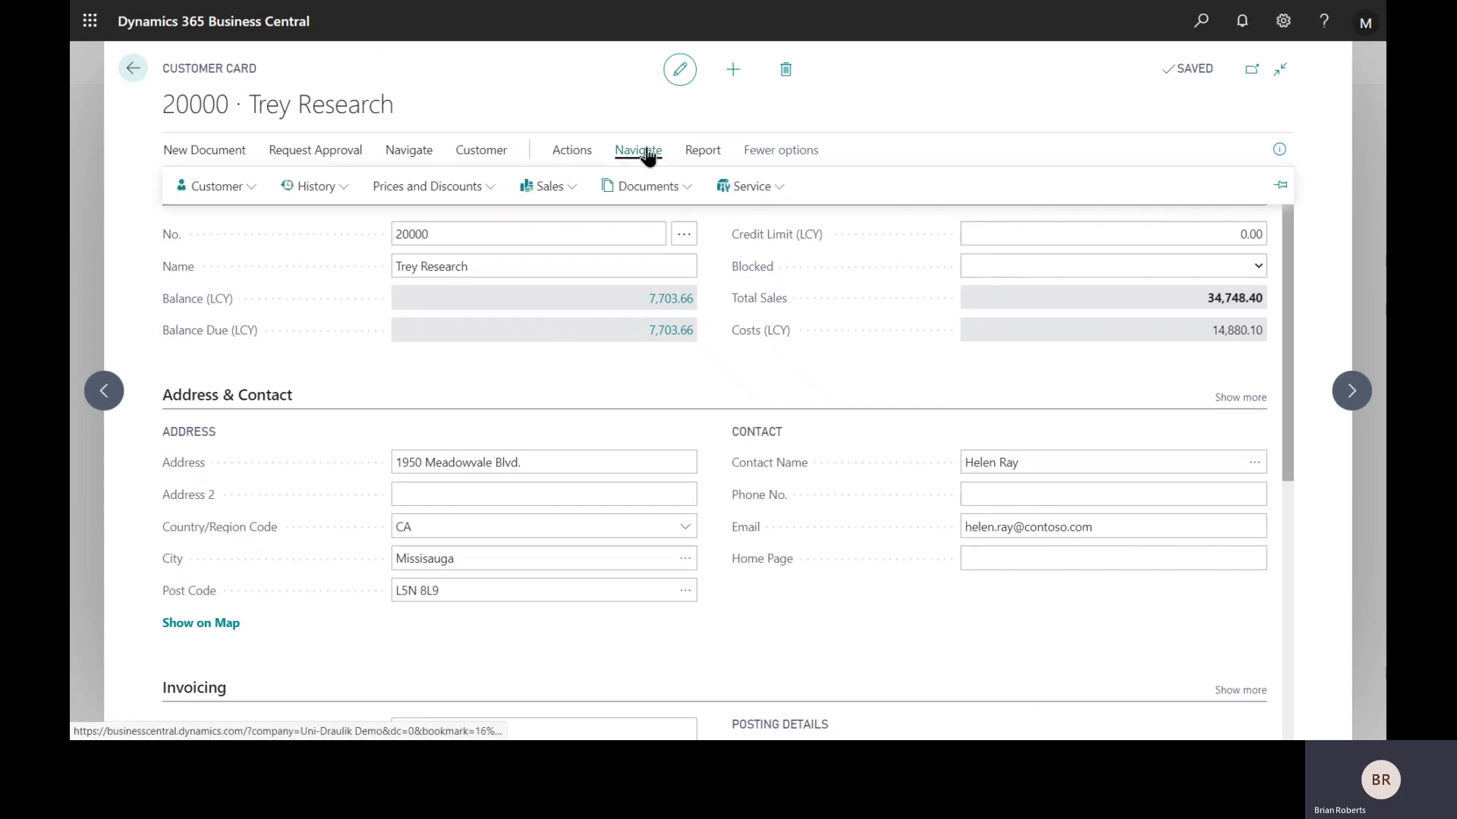
click(458, 190)
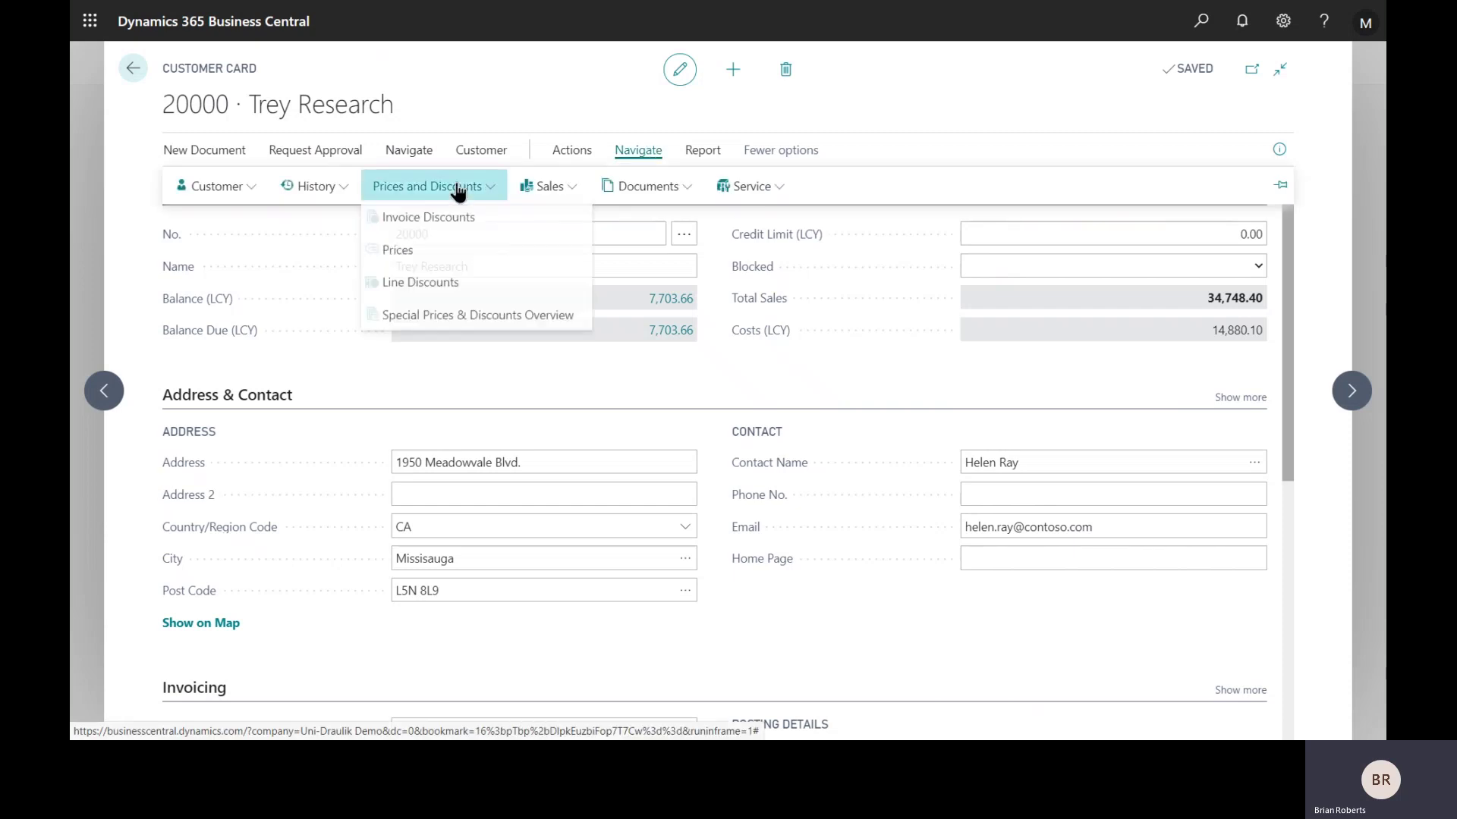
click(406, 256)
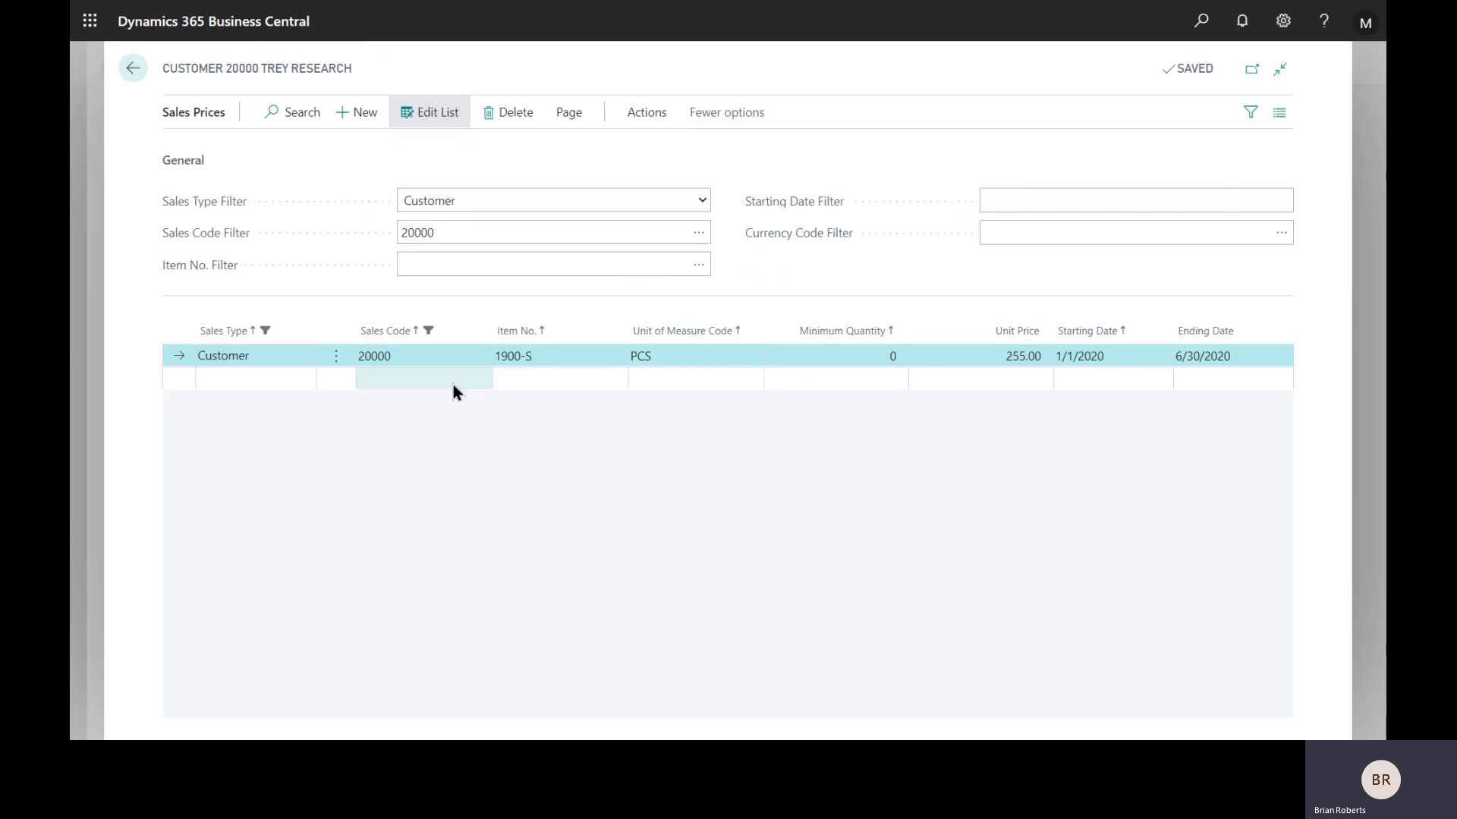
Step: Add a 1900-S price line at 243.00 for a minimum quantity of 12
click(427, 378)
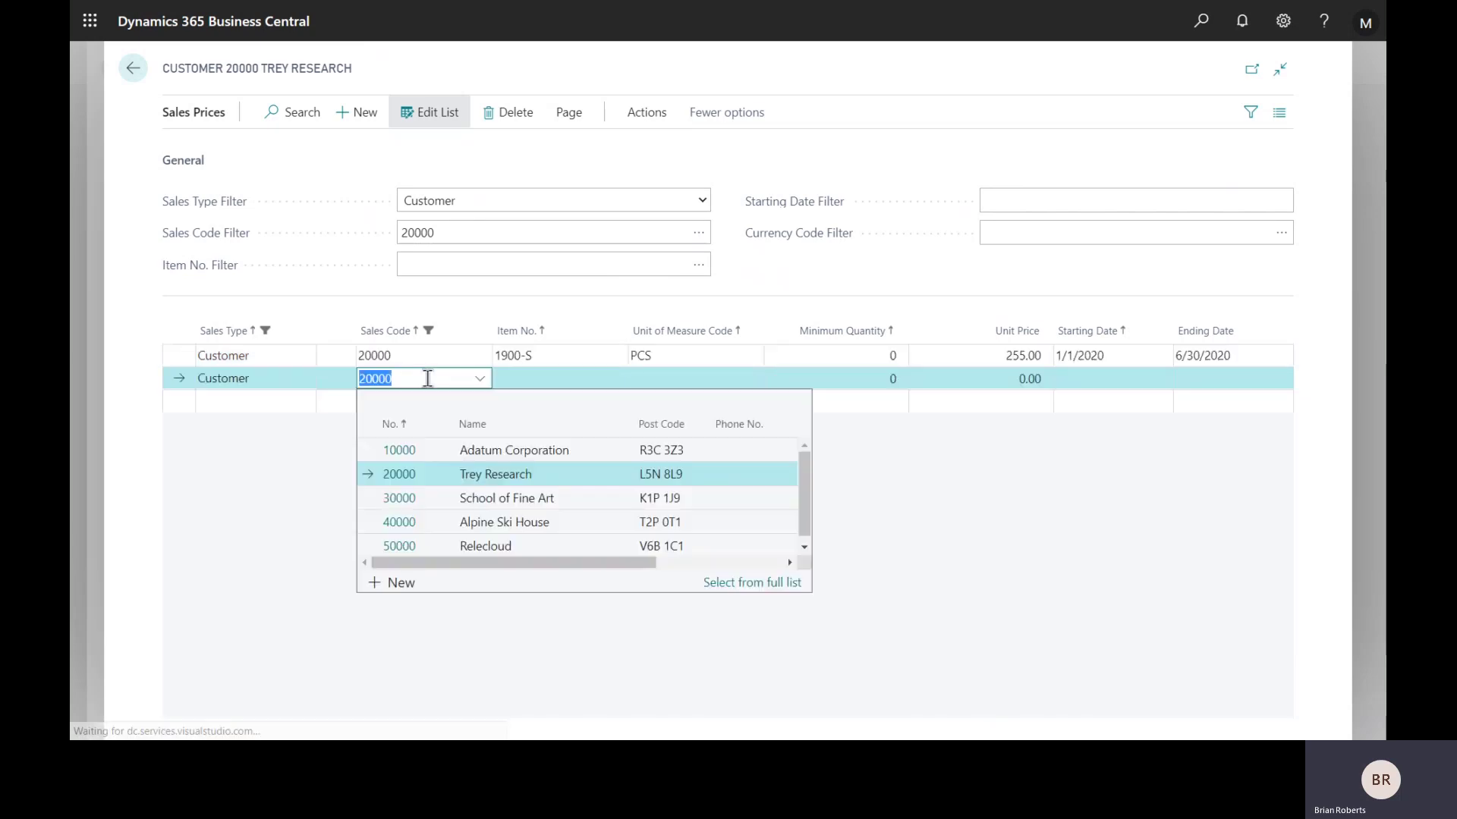
click(589, 382)
text(1900-S)
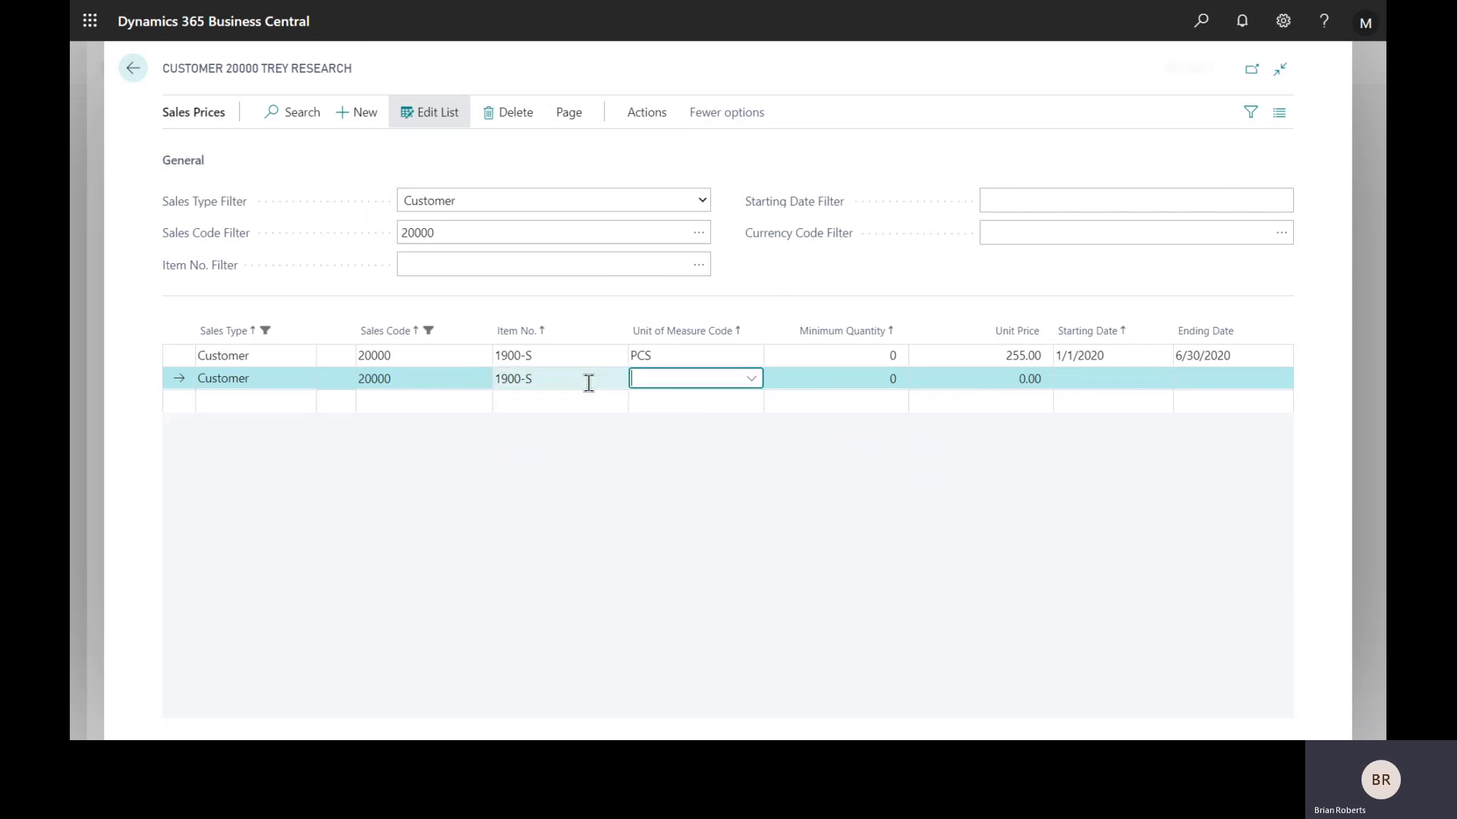
key(Tab)
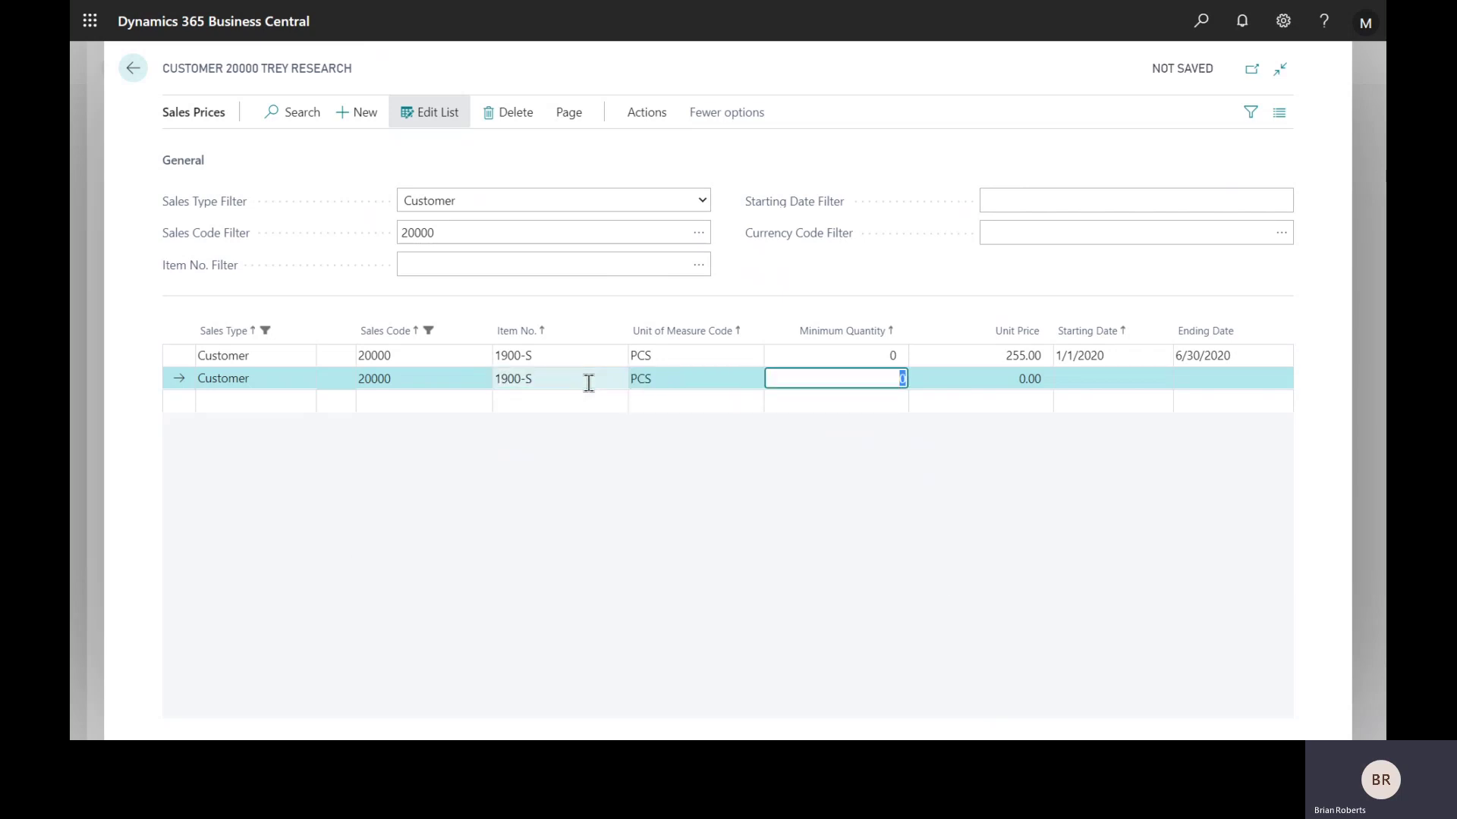
text(12)
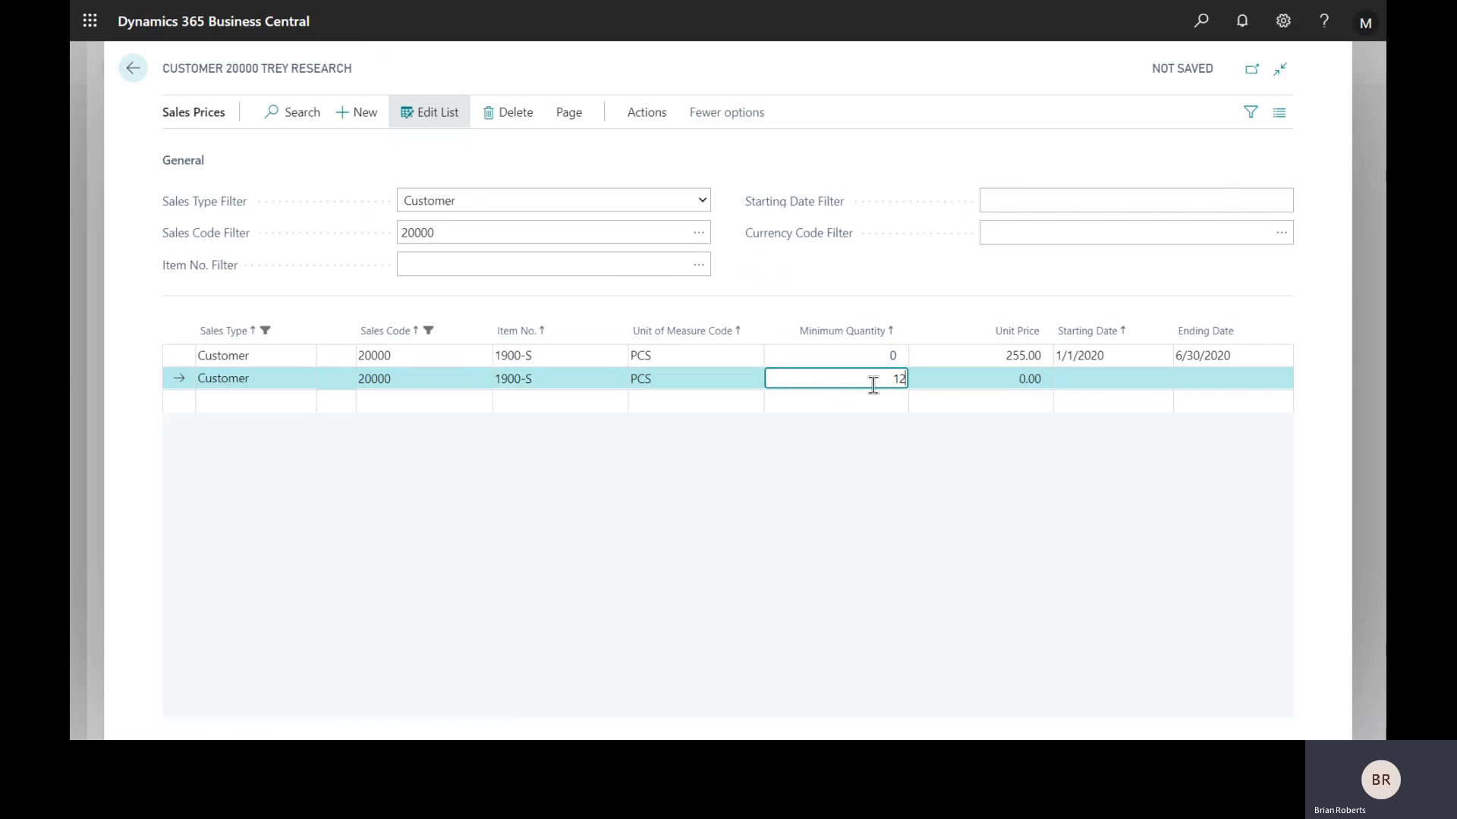
key(Tab)
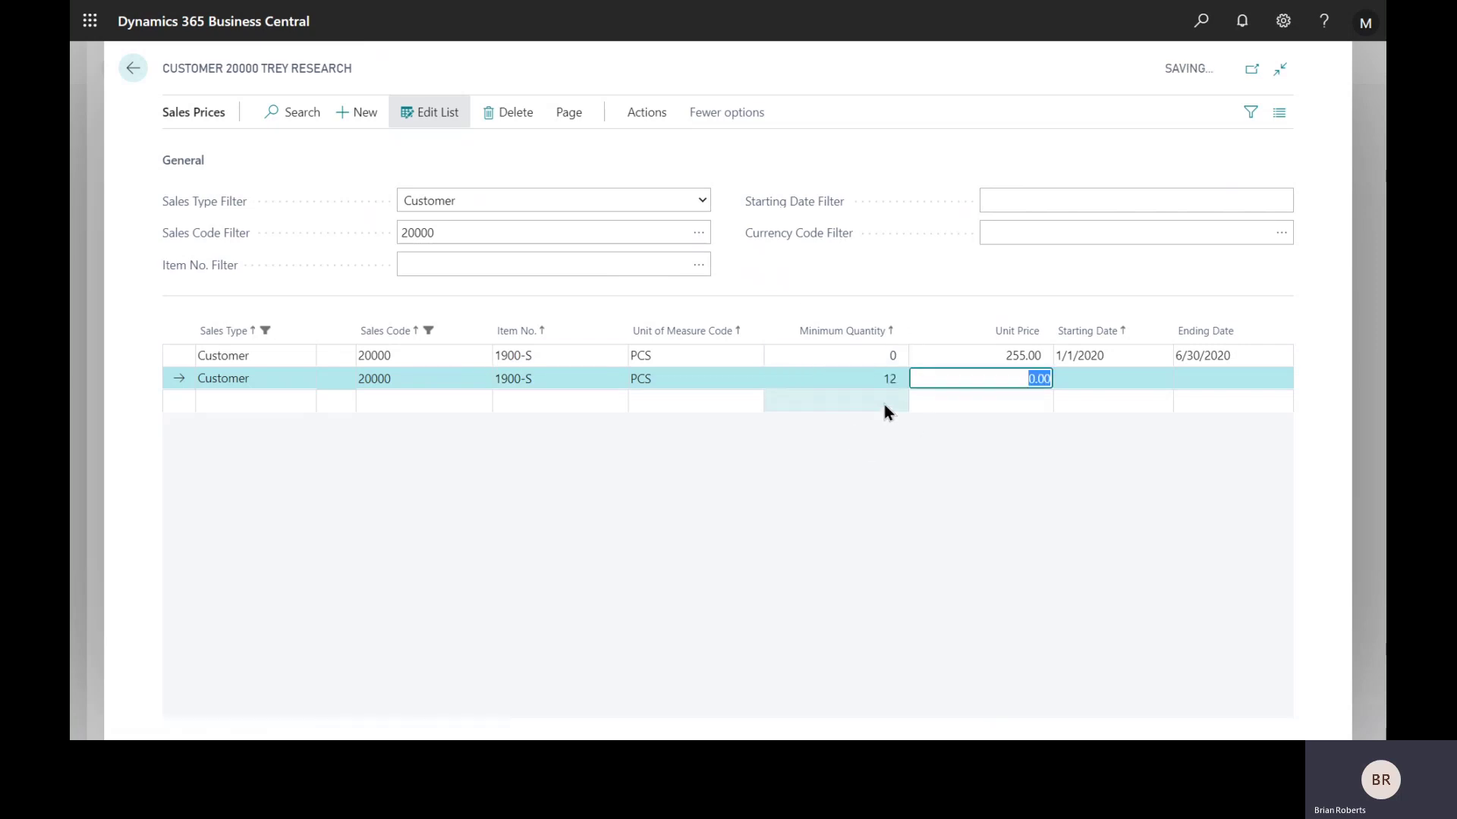
text(243)
key(Tab)
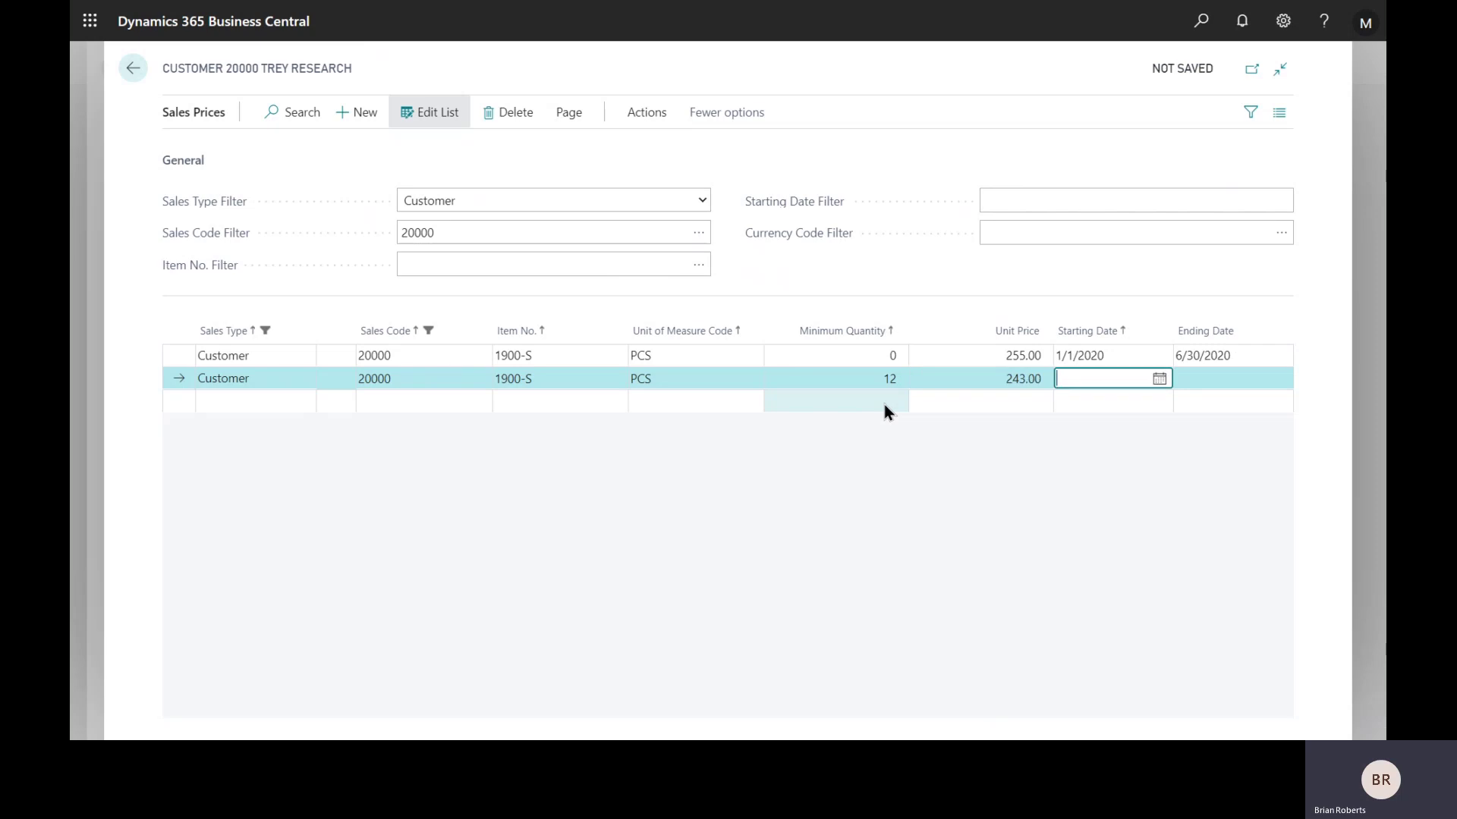
key(Tab)
key(Tab)
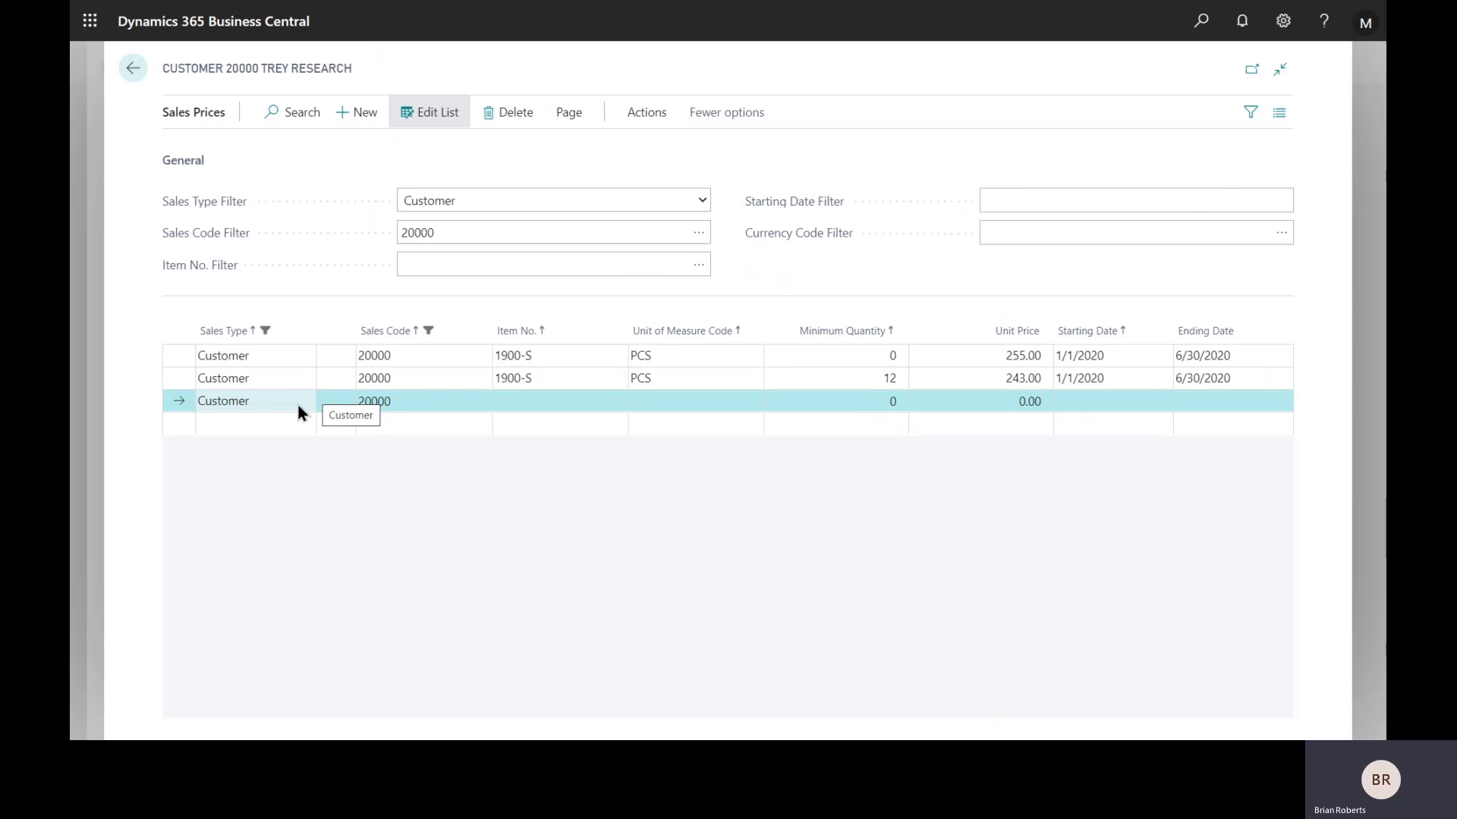
Step: Add a 1929-W price line at 123.00, valid 1/1/2020 to 6/30/2020
click(667, 384)
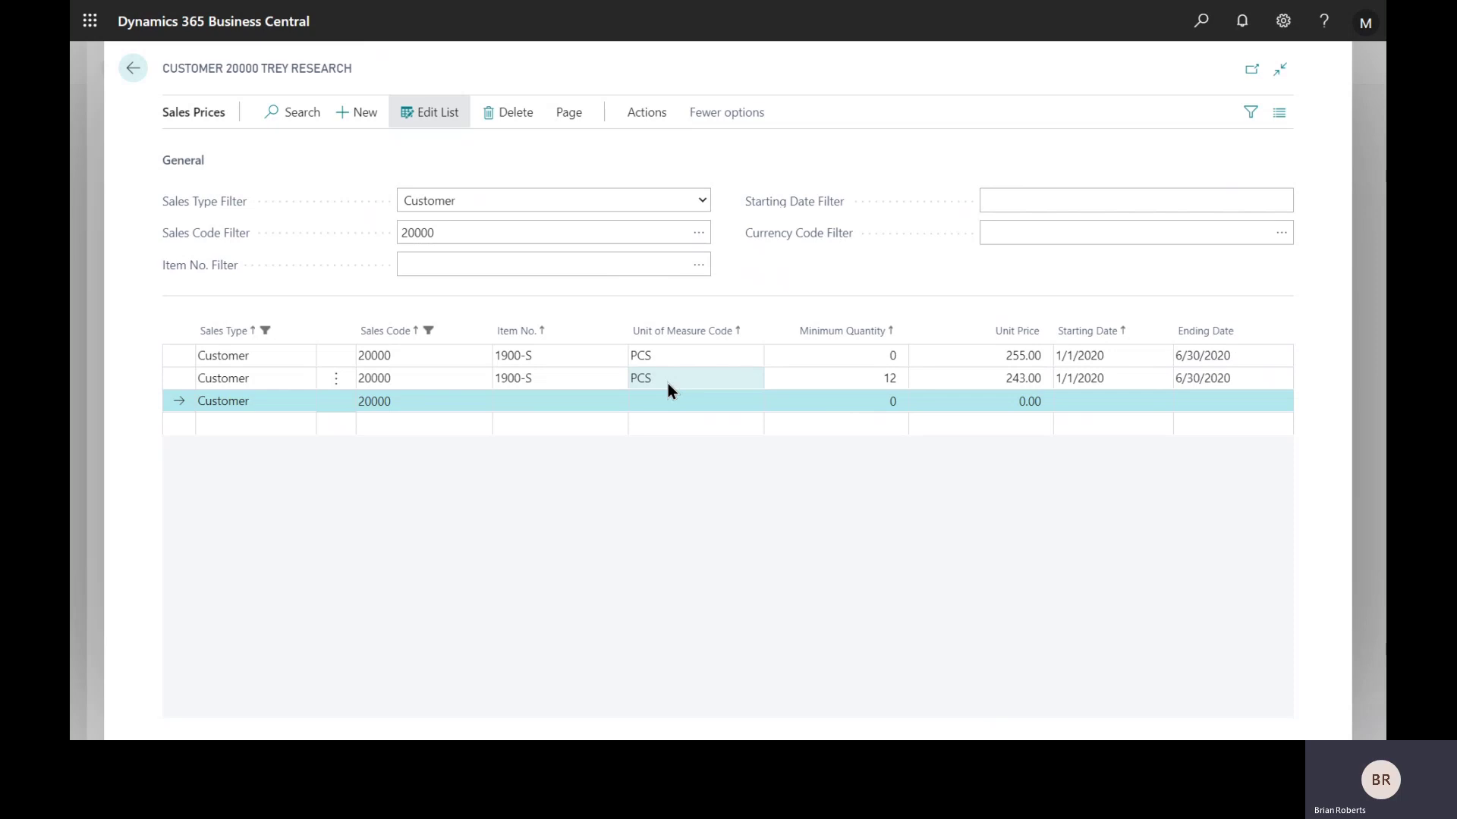
click(550, 397)
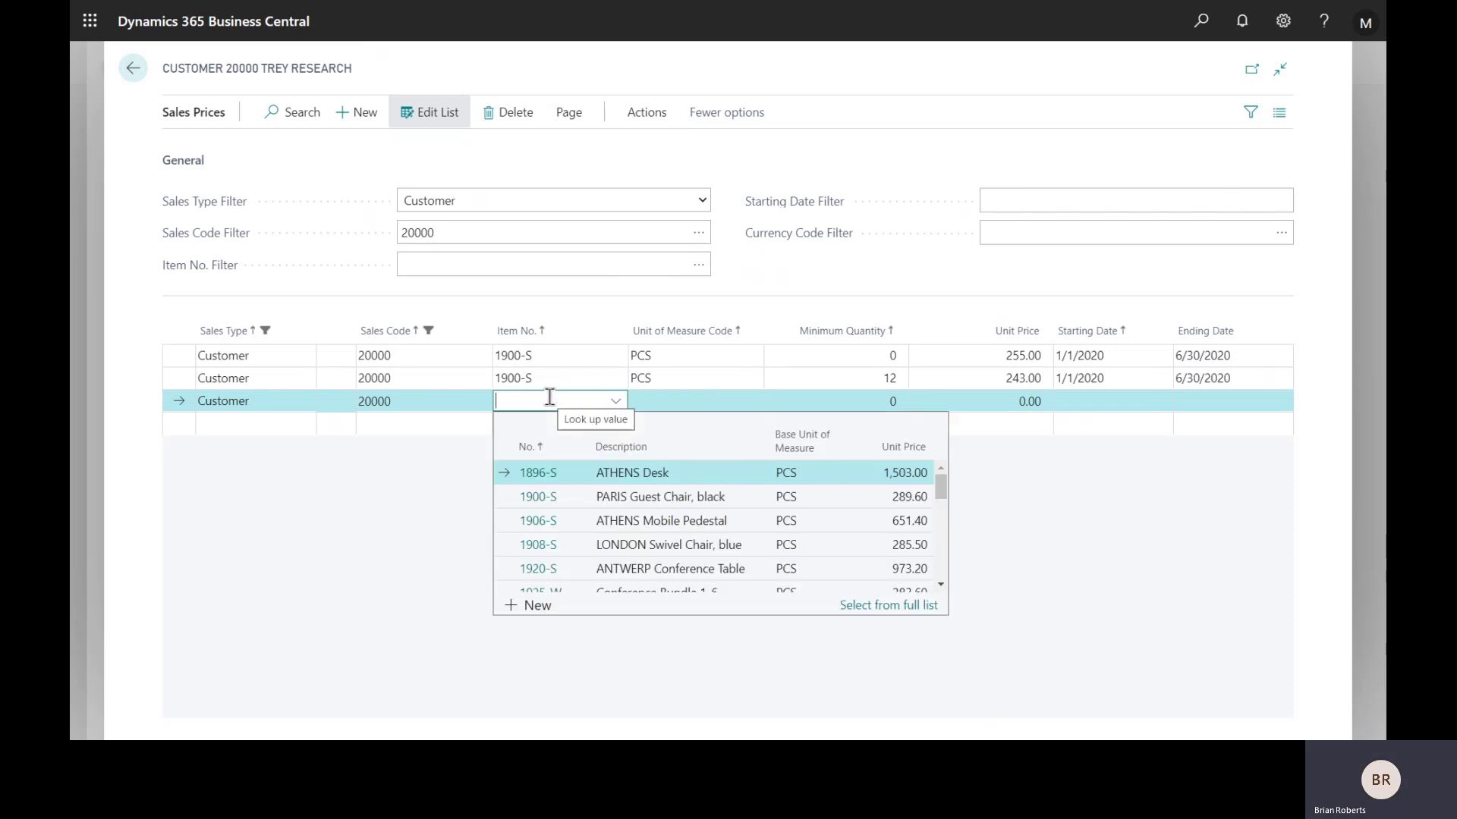
text(1929)
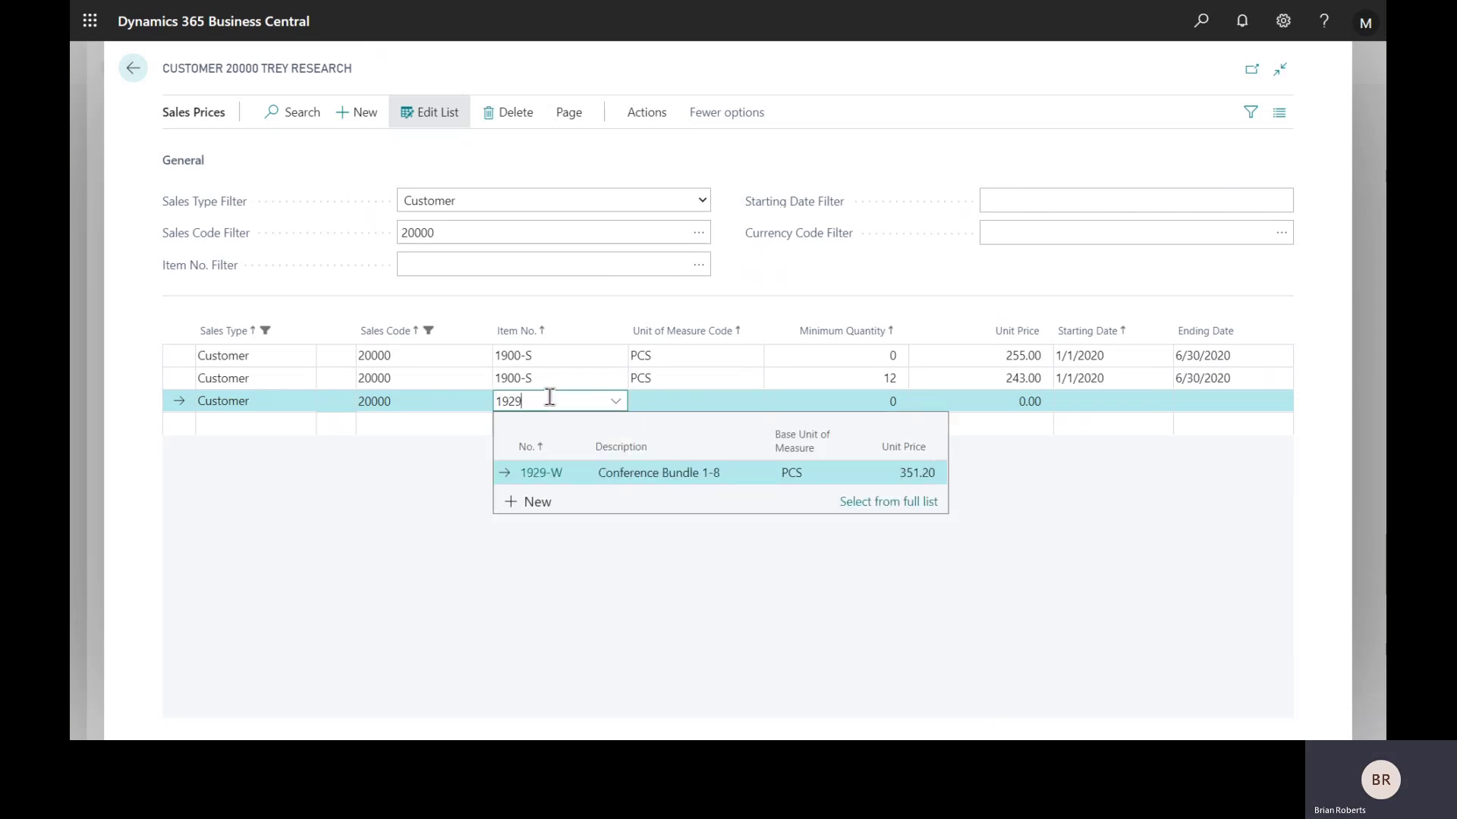
key(Tab)
key(Tab)
key(Tab)
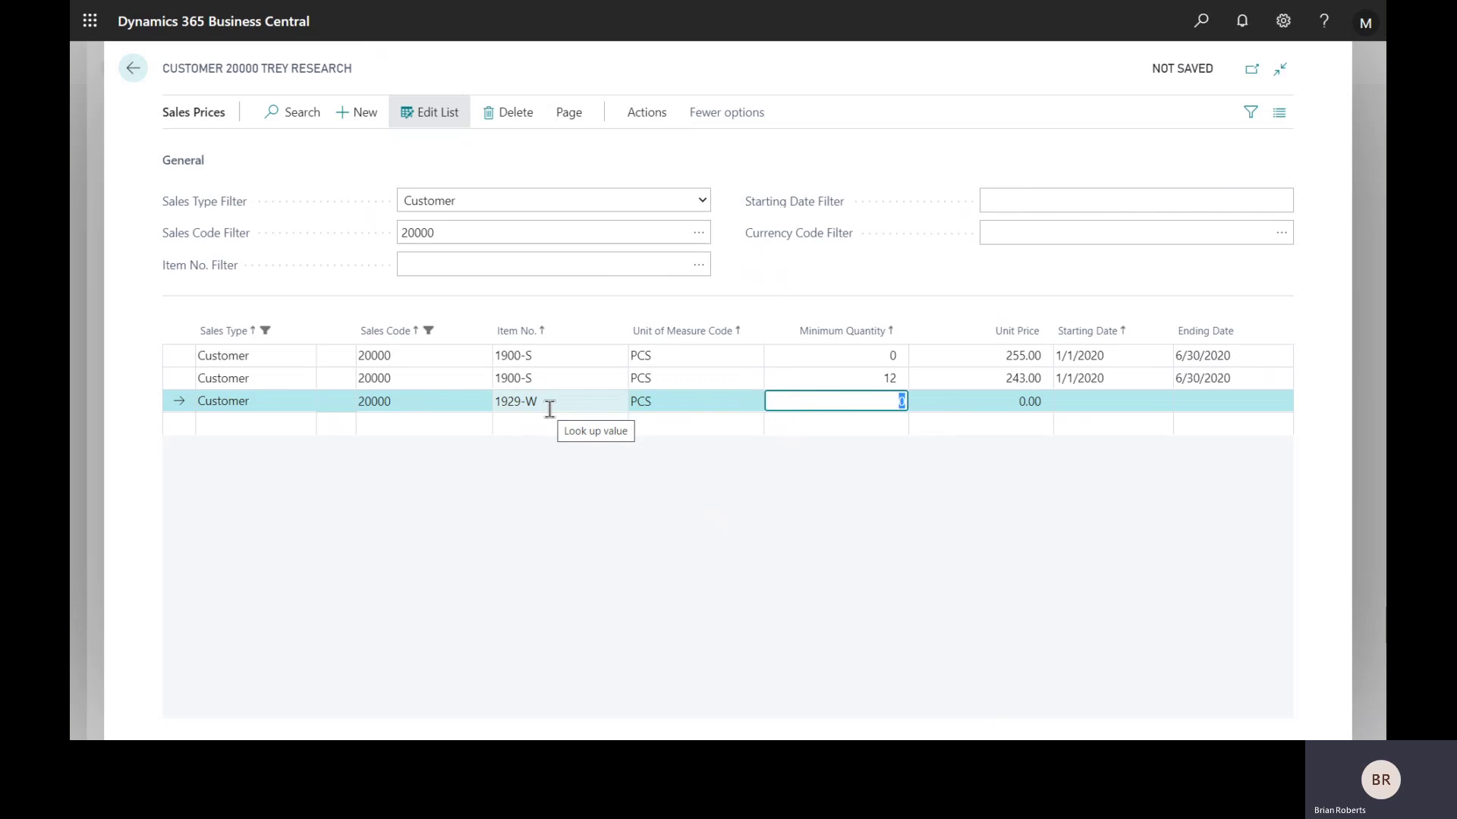
key(Tab)
key(shift+Tab)
text(123)
key(Tab)
text(1/1/2020)
key(Tab)
text(6/30/2020)
key(Tab)
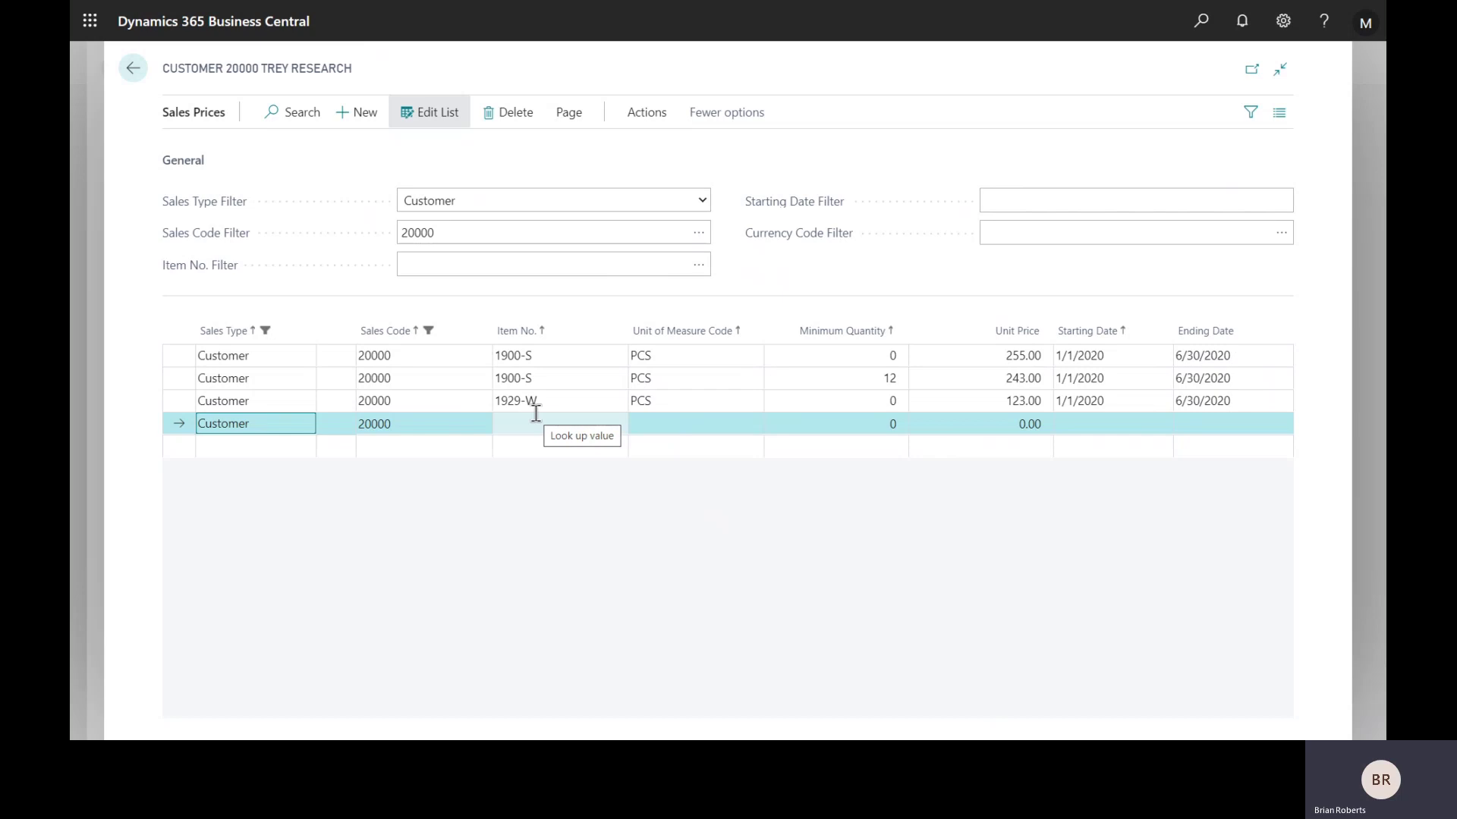
Step: Start a new sales order with Trey Research as the customer
click(132, 70)
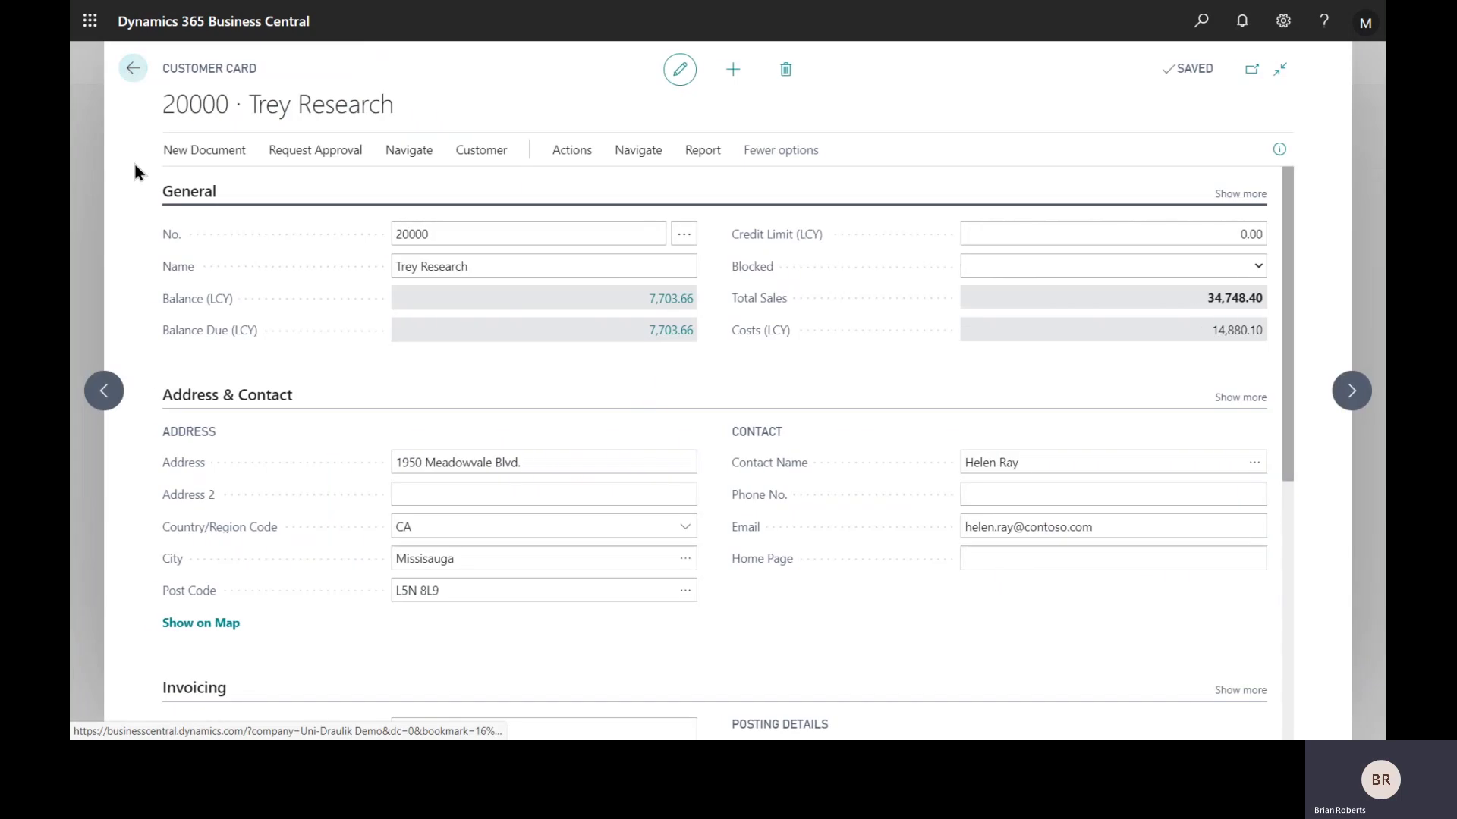
click(130, 74)
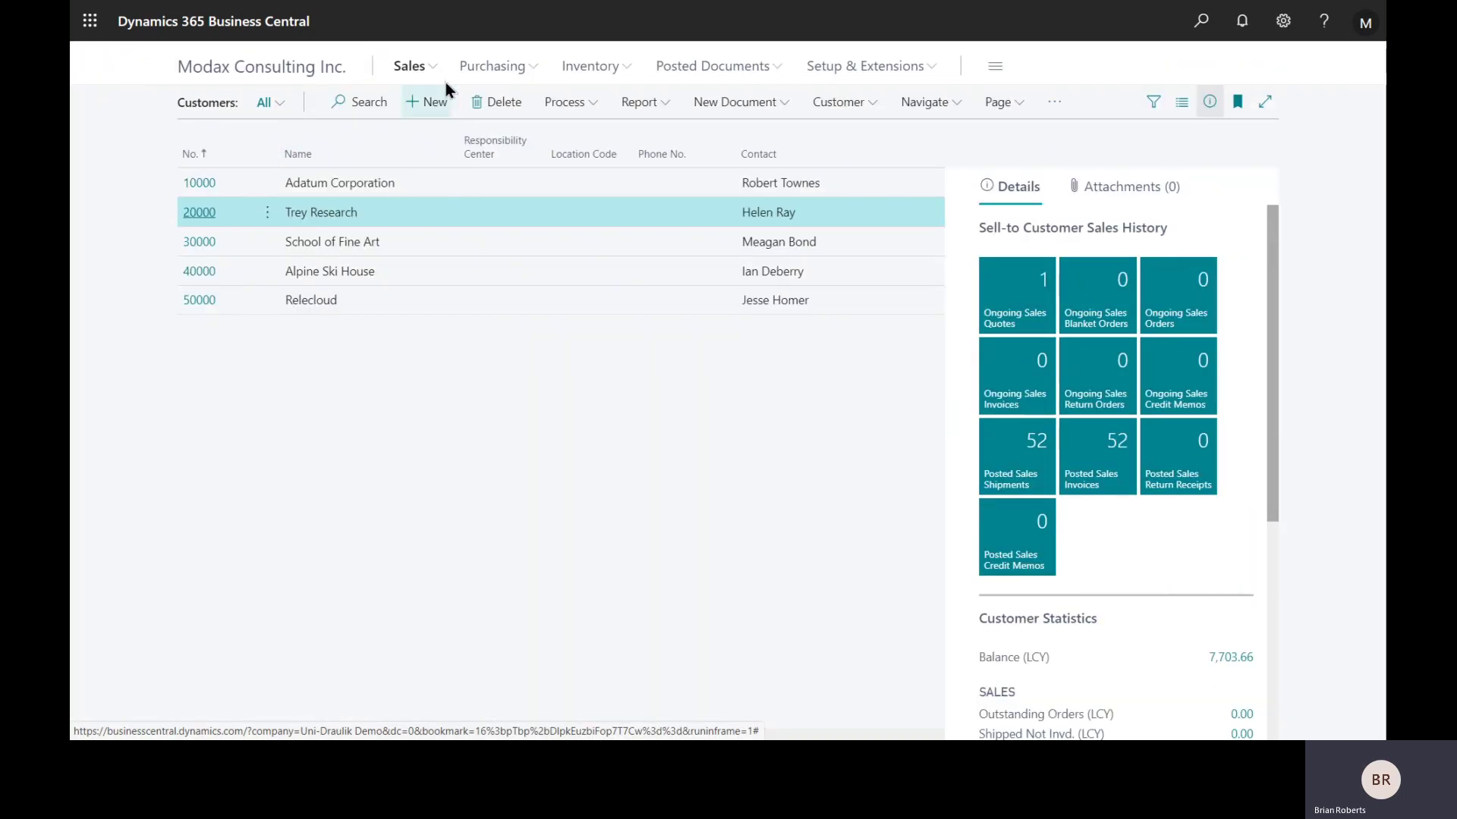
click(407, 70)
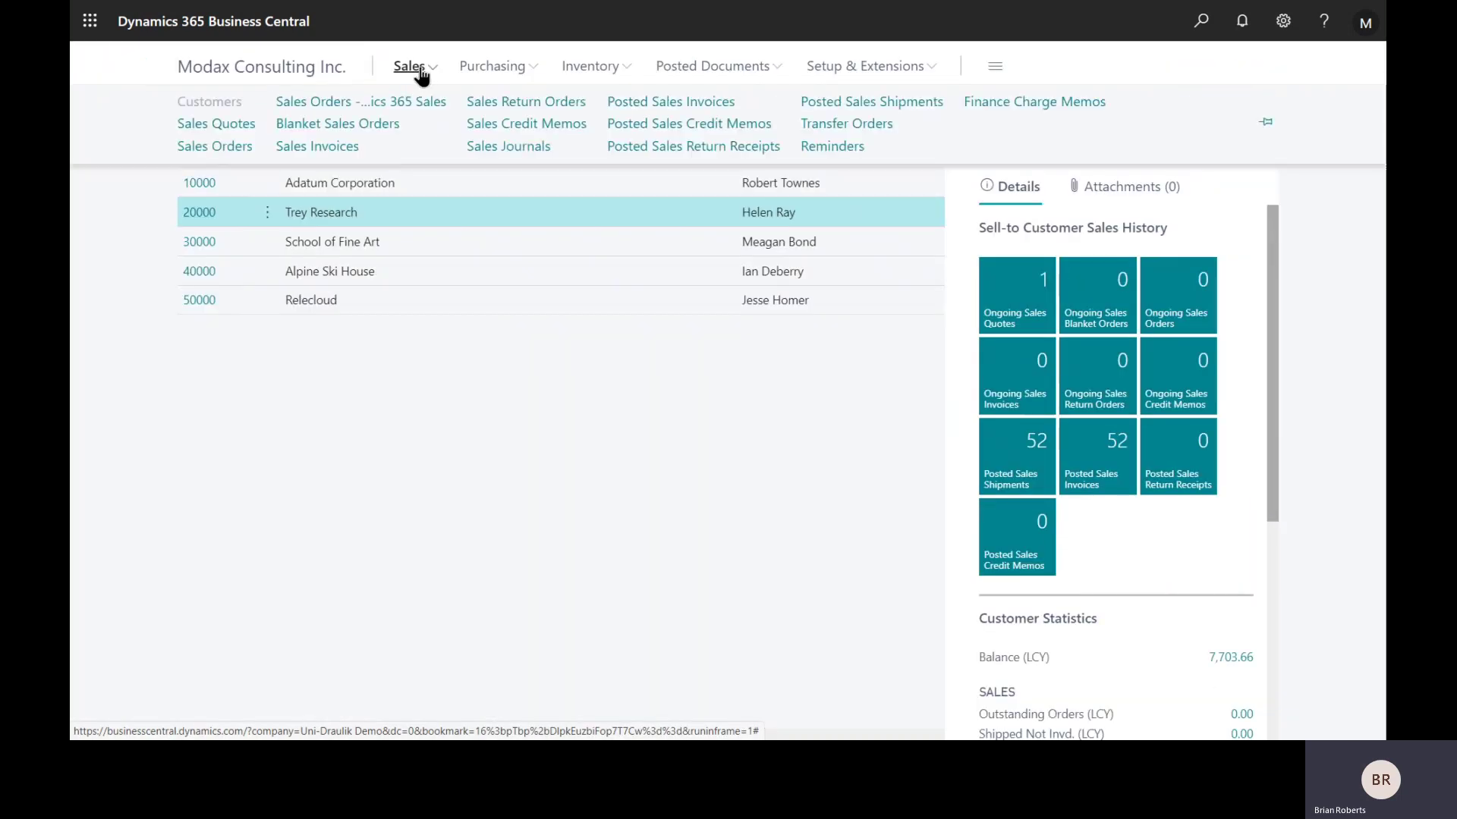
click(224, 146)
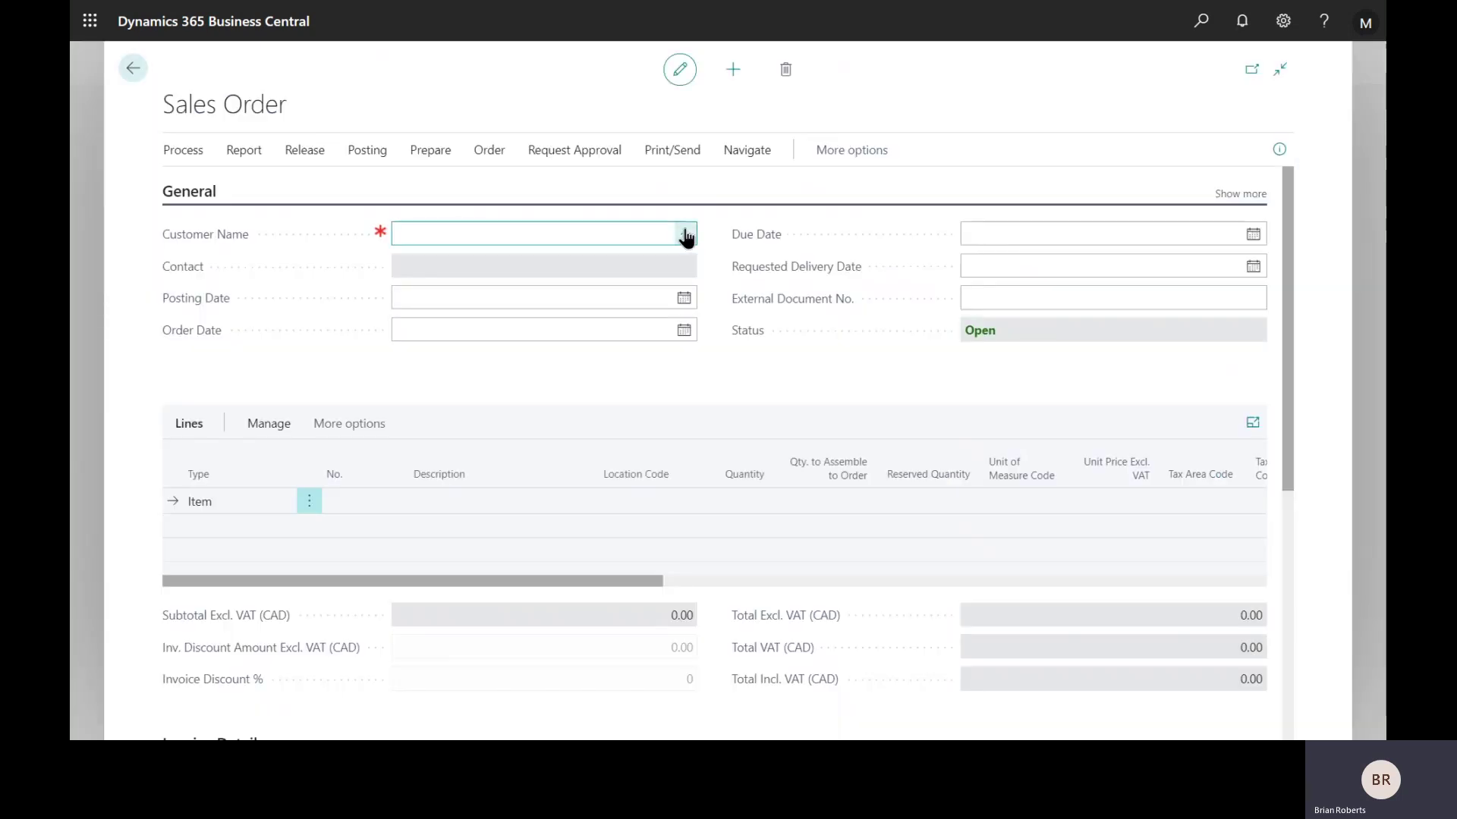
click(686, 235)
click(506, 227)
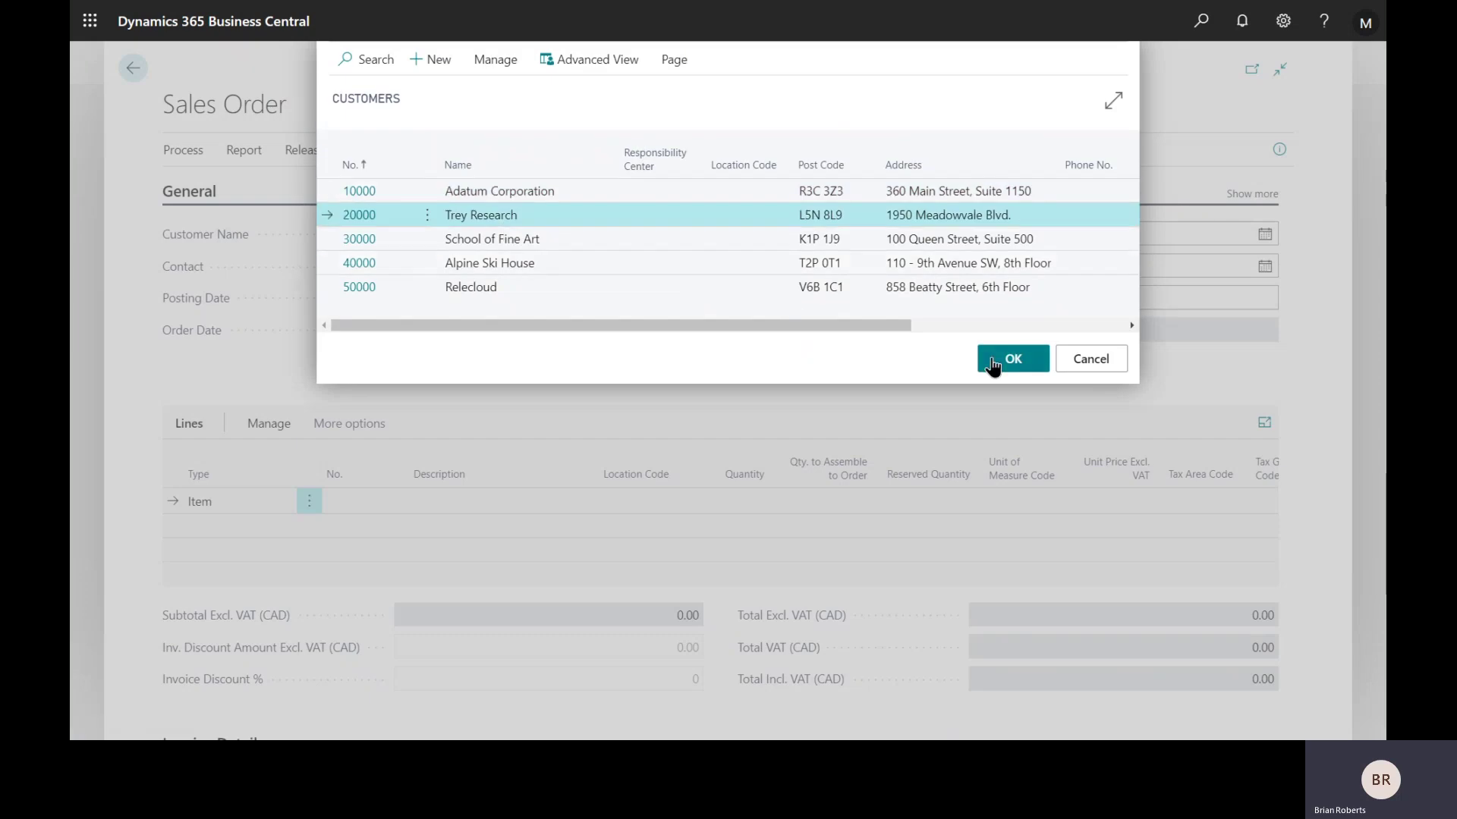
click(994, 367)
Step: Add an order line for 32 units of item 1900-S
click(375, 522)
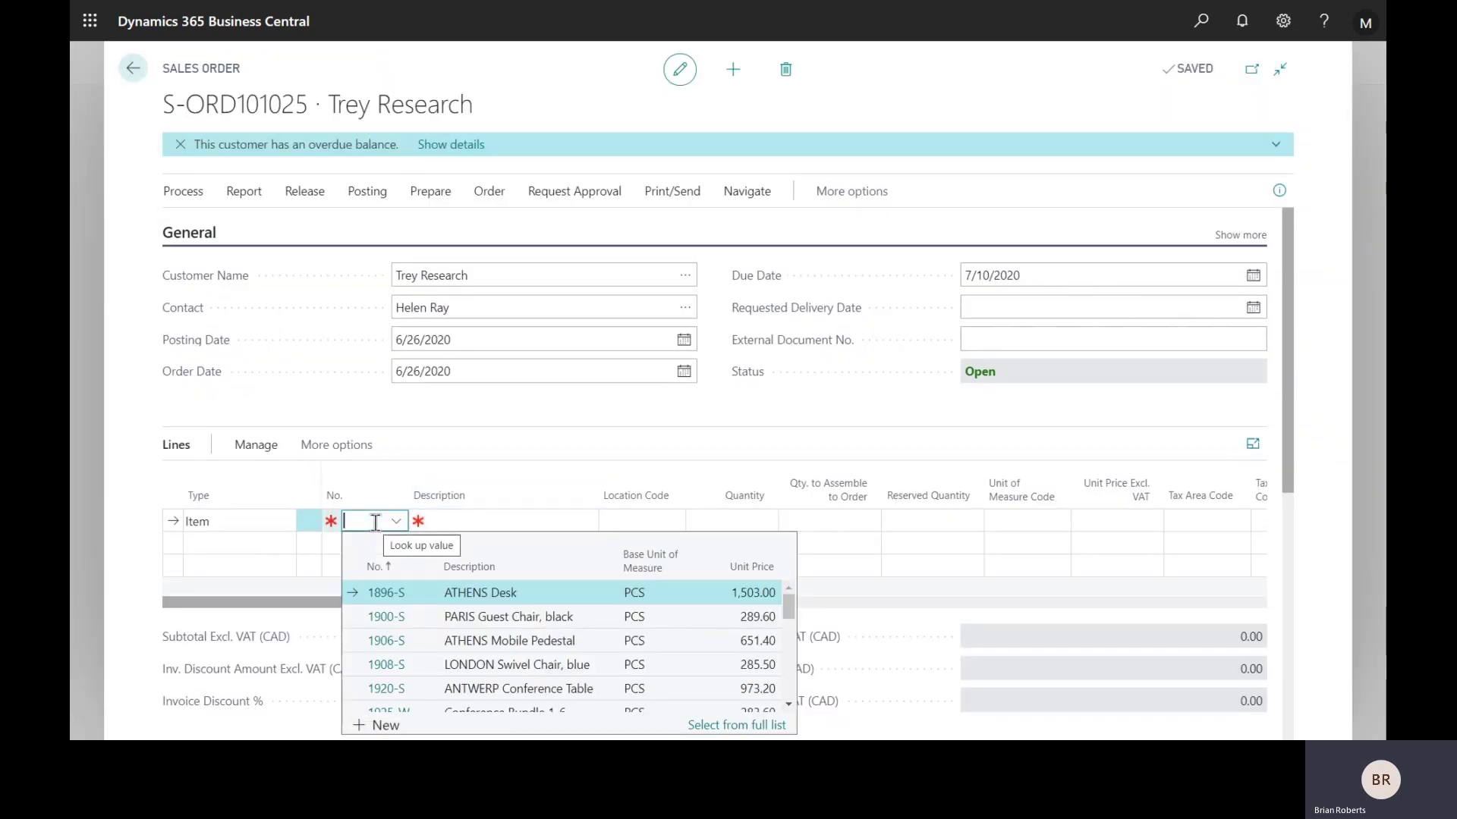
click(382, 616)
key(Tab)
key(Tab)
key(Tab)
key(Tab)
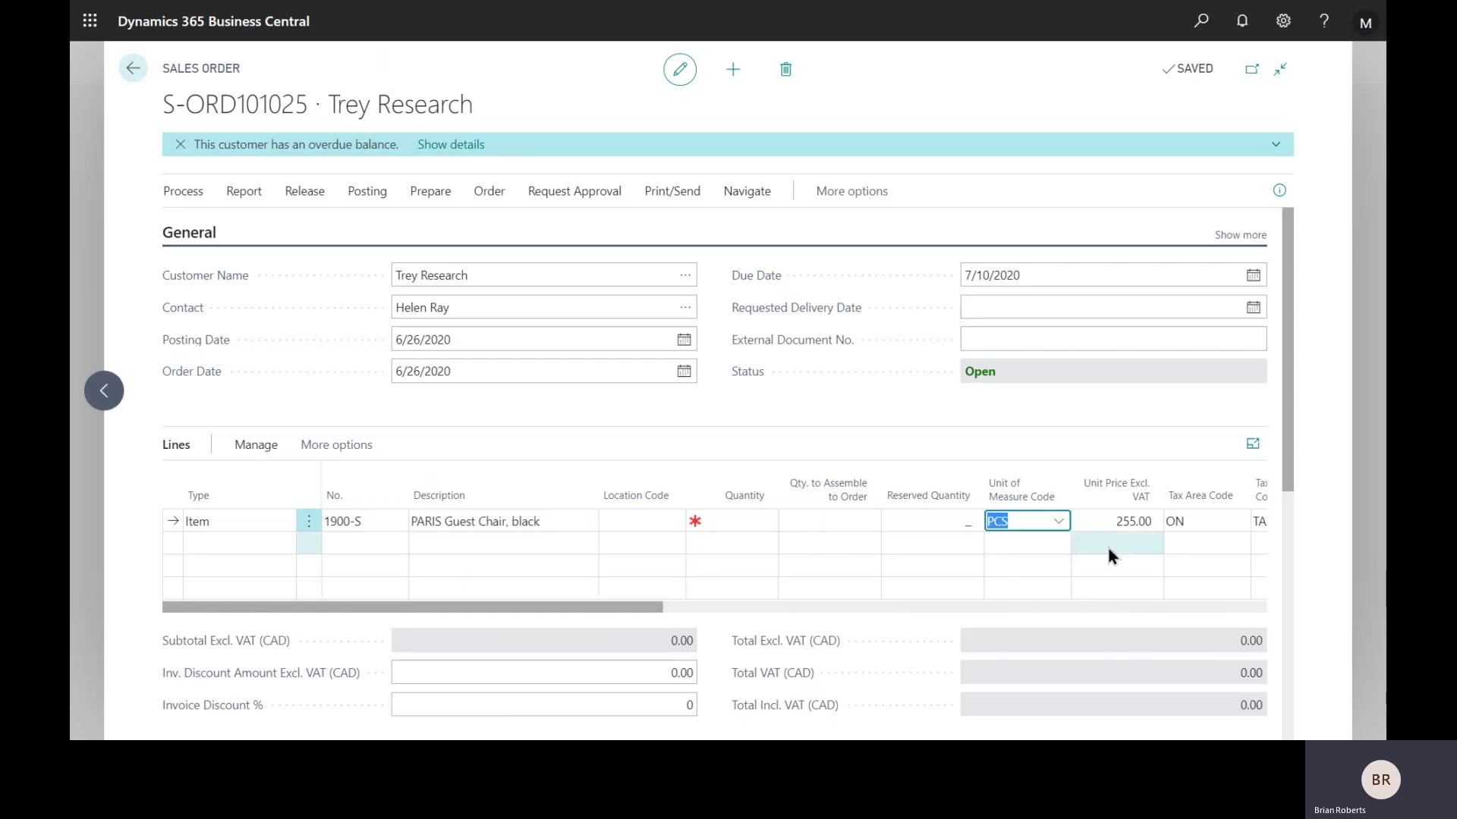
key(shift+Tab)
key(shift+Tab)
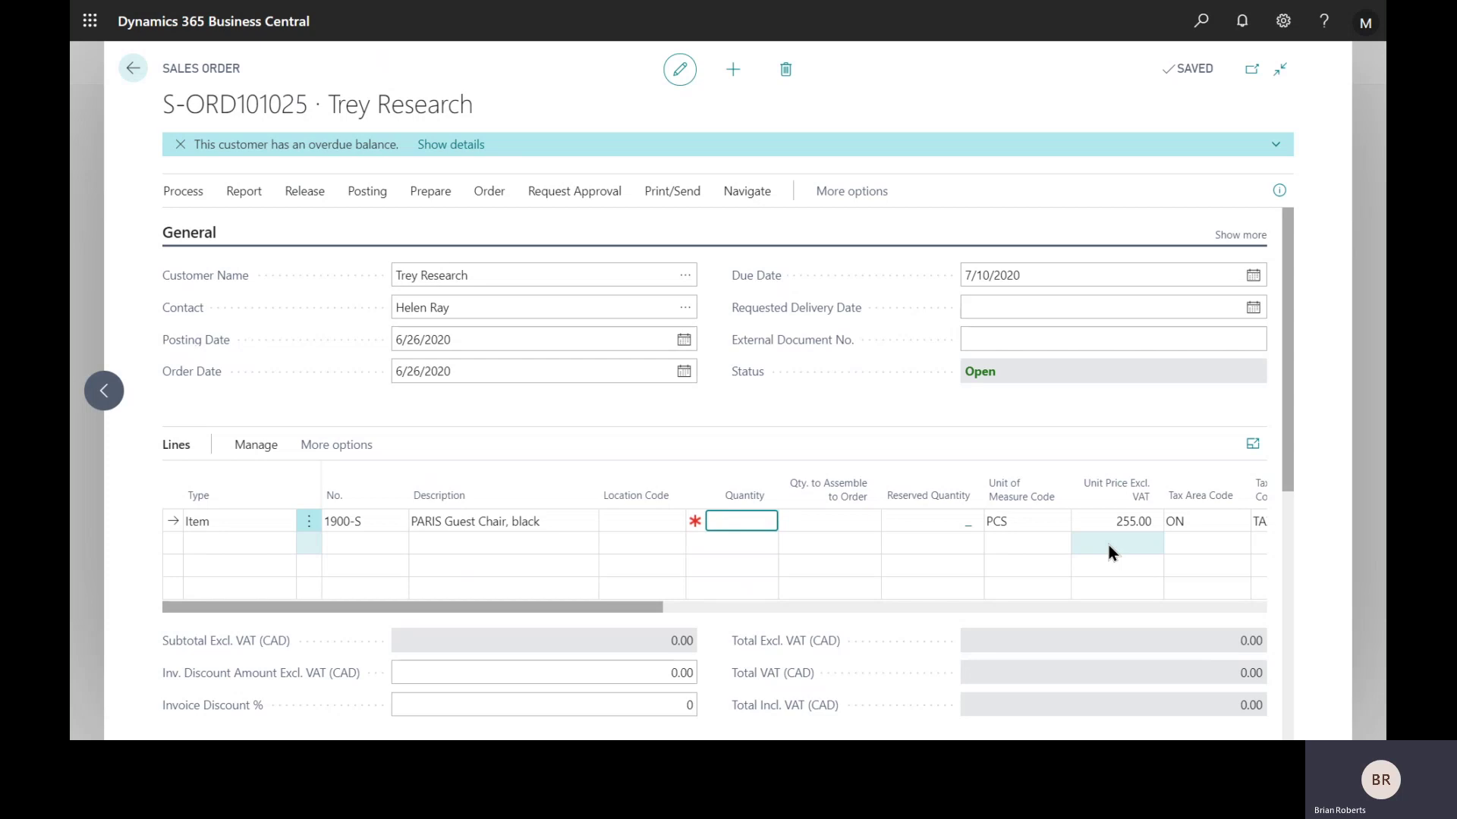
text(32)
key(Tab)
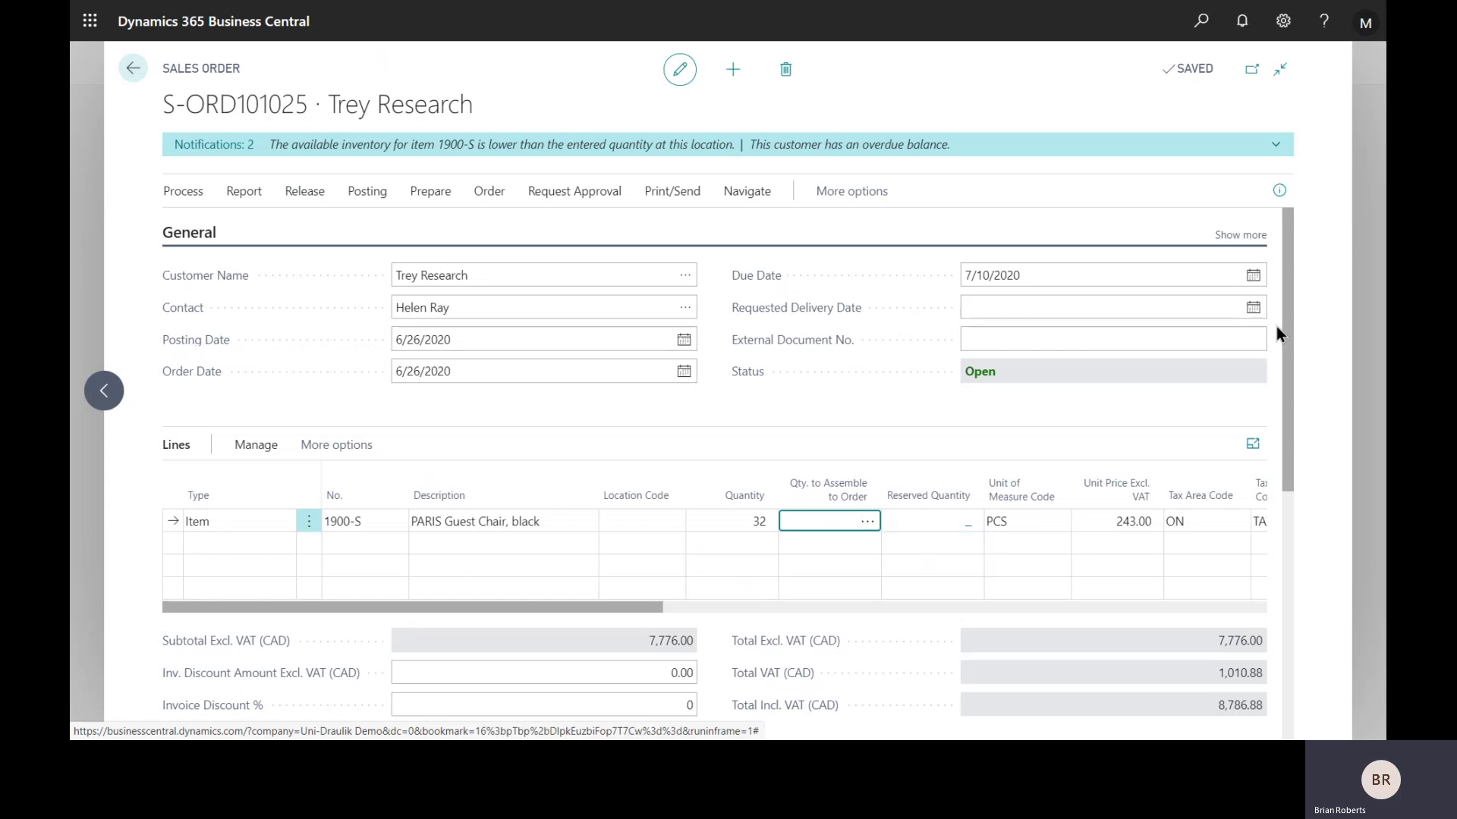
Step: Show the FactBox pane's Sales Line Details and review the two applicable sales prices
click(1278, 193)
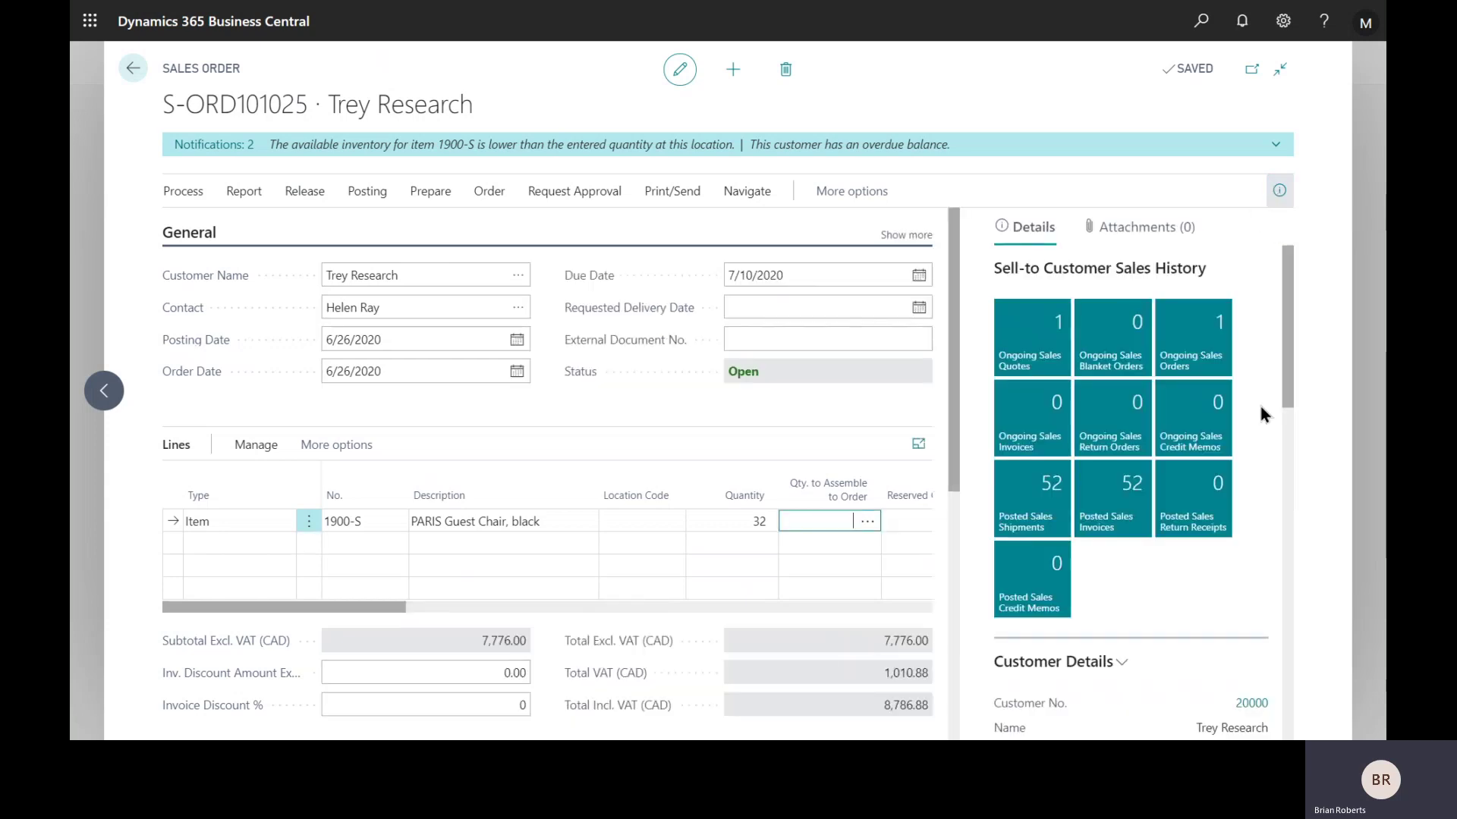
scroll(1260, 414, down, 10)
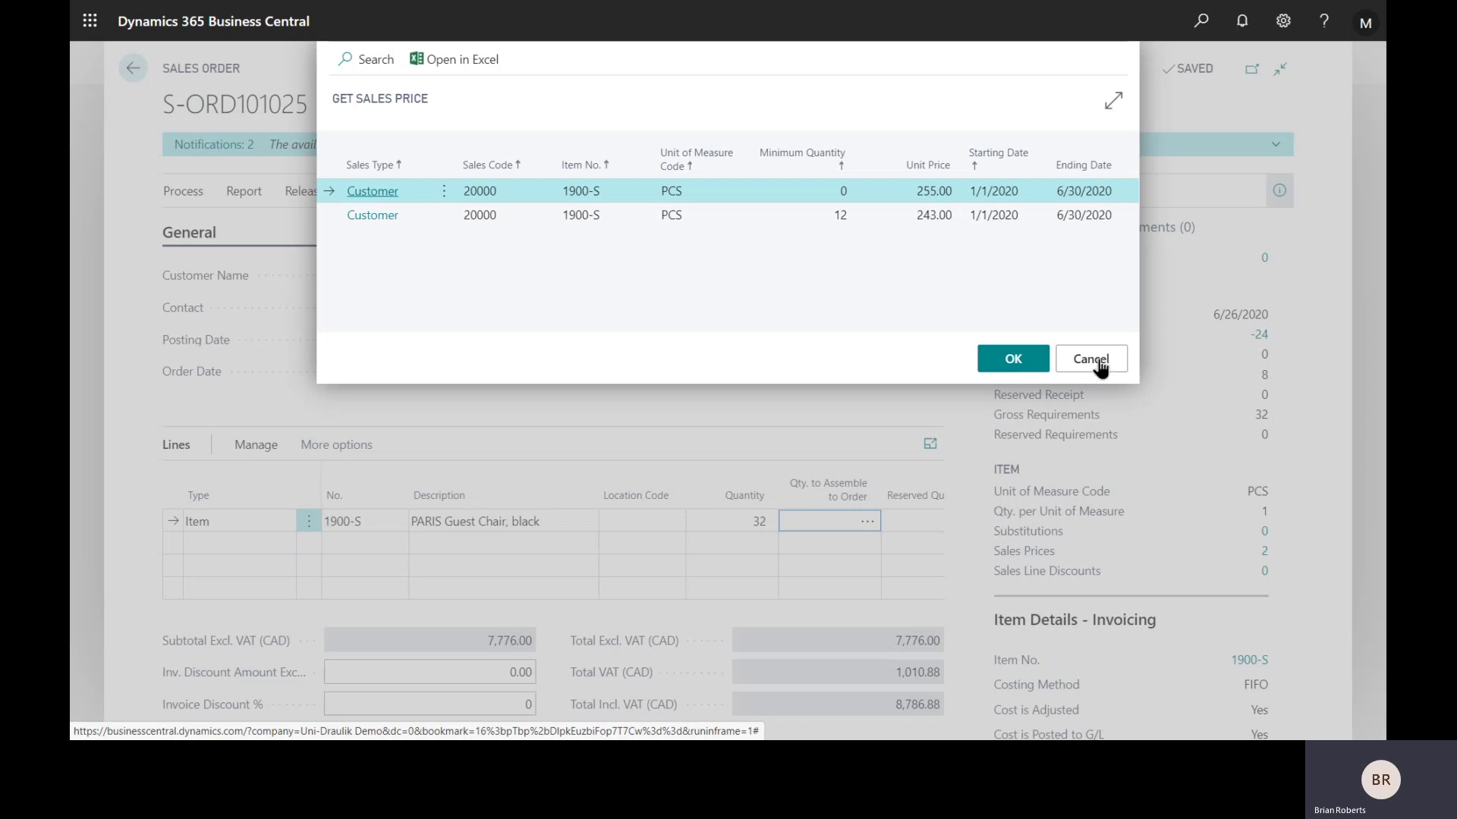
click(1091, 358)
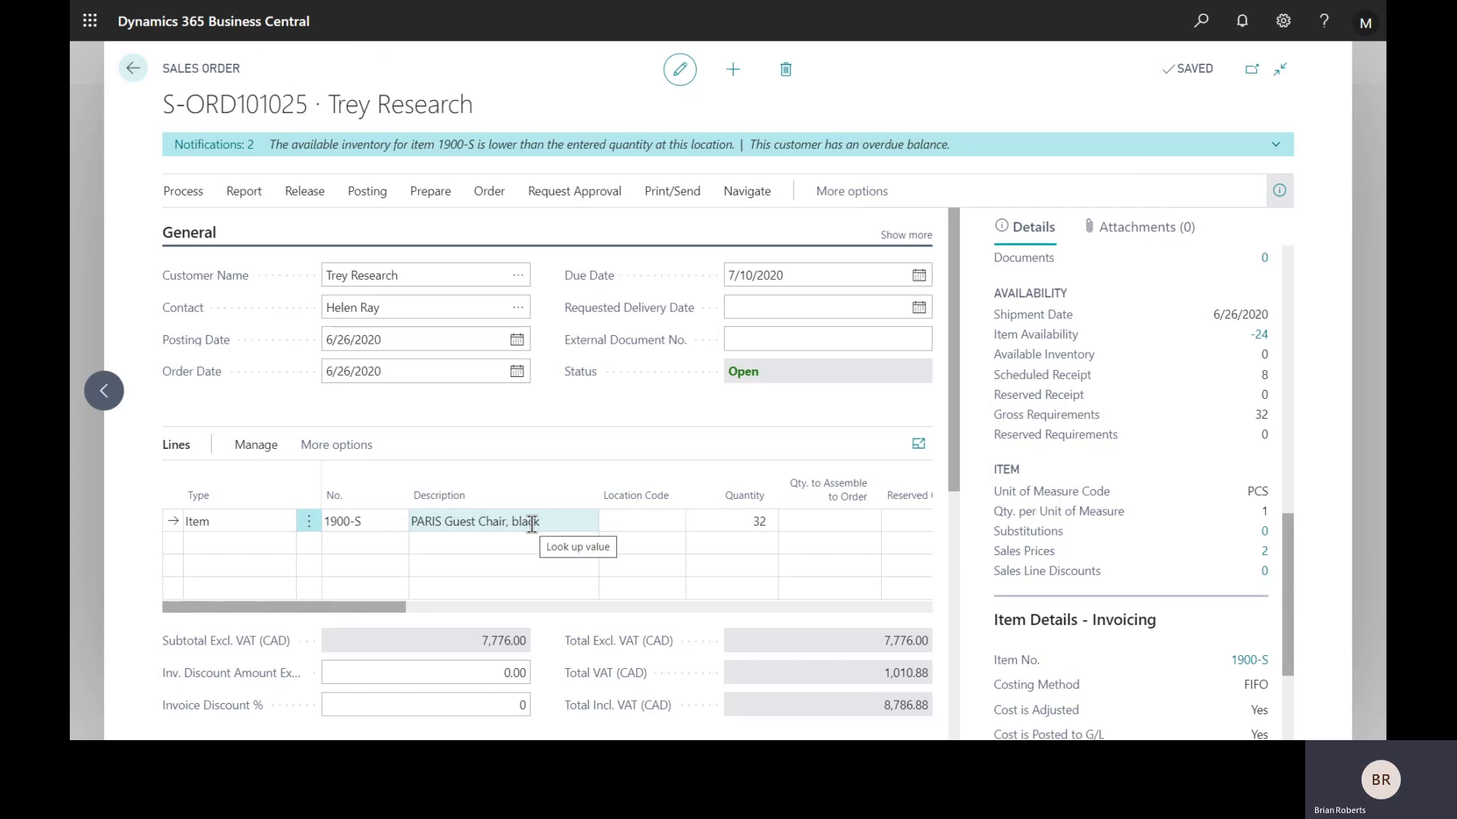
Step: From the home page, search 'list price' and open the List Price Sheet report
click(137, 79)
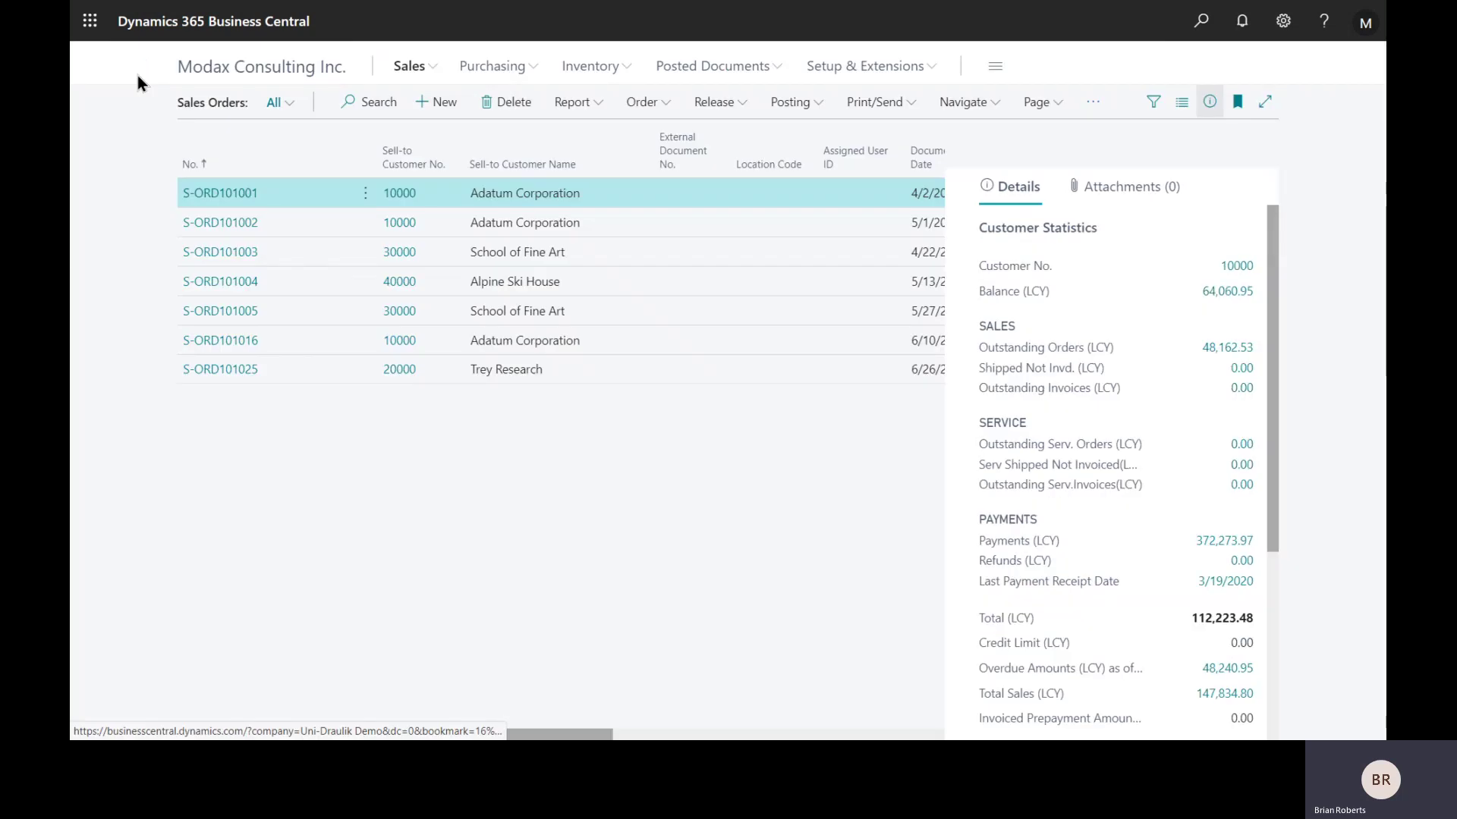
click(221, 76)
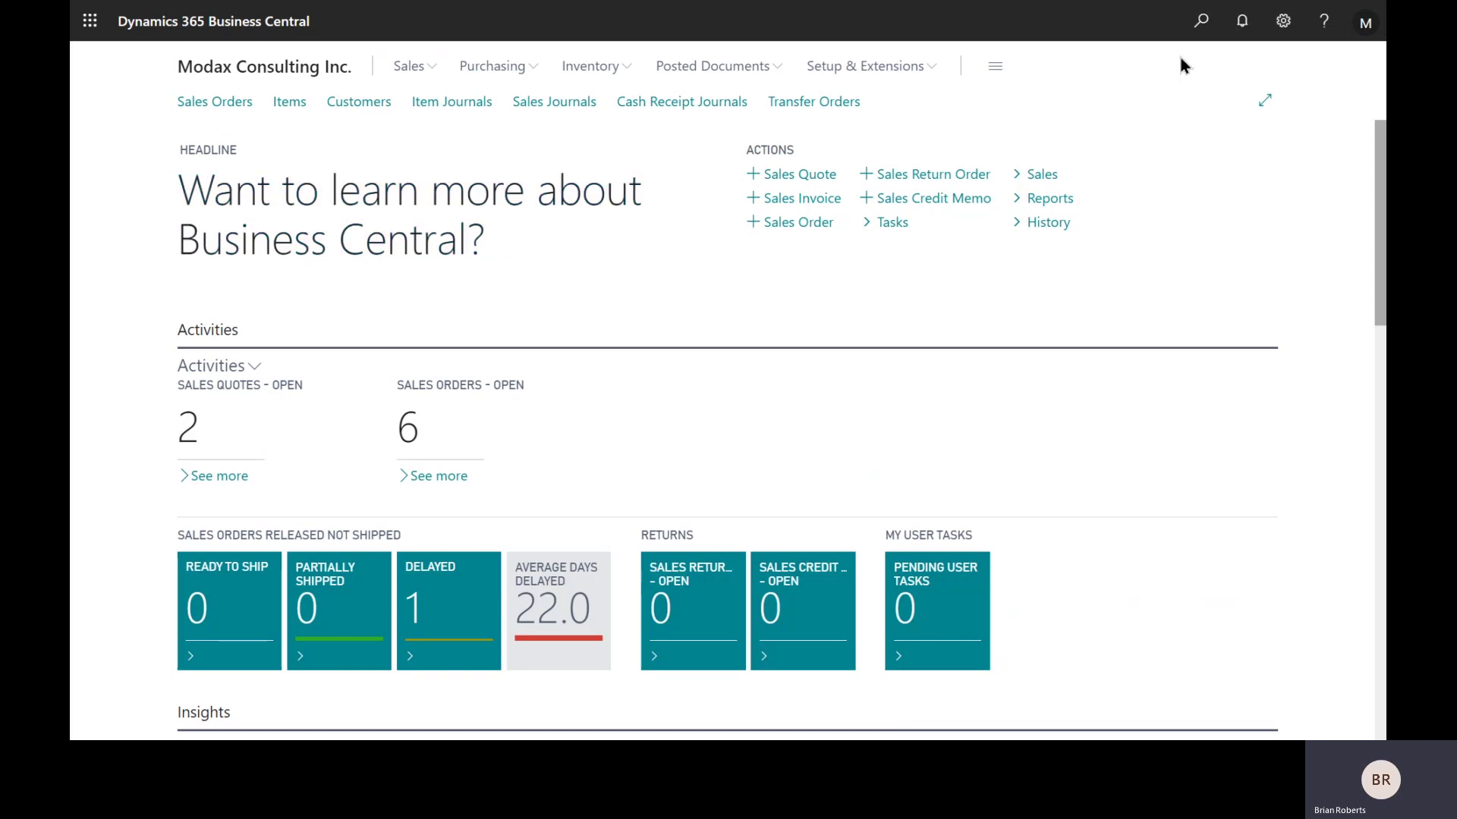
click(1201, 20)
text(list price)
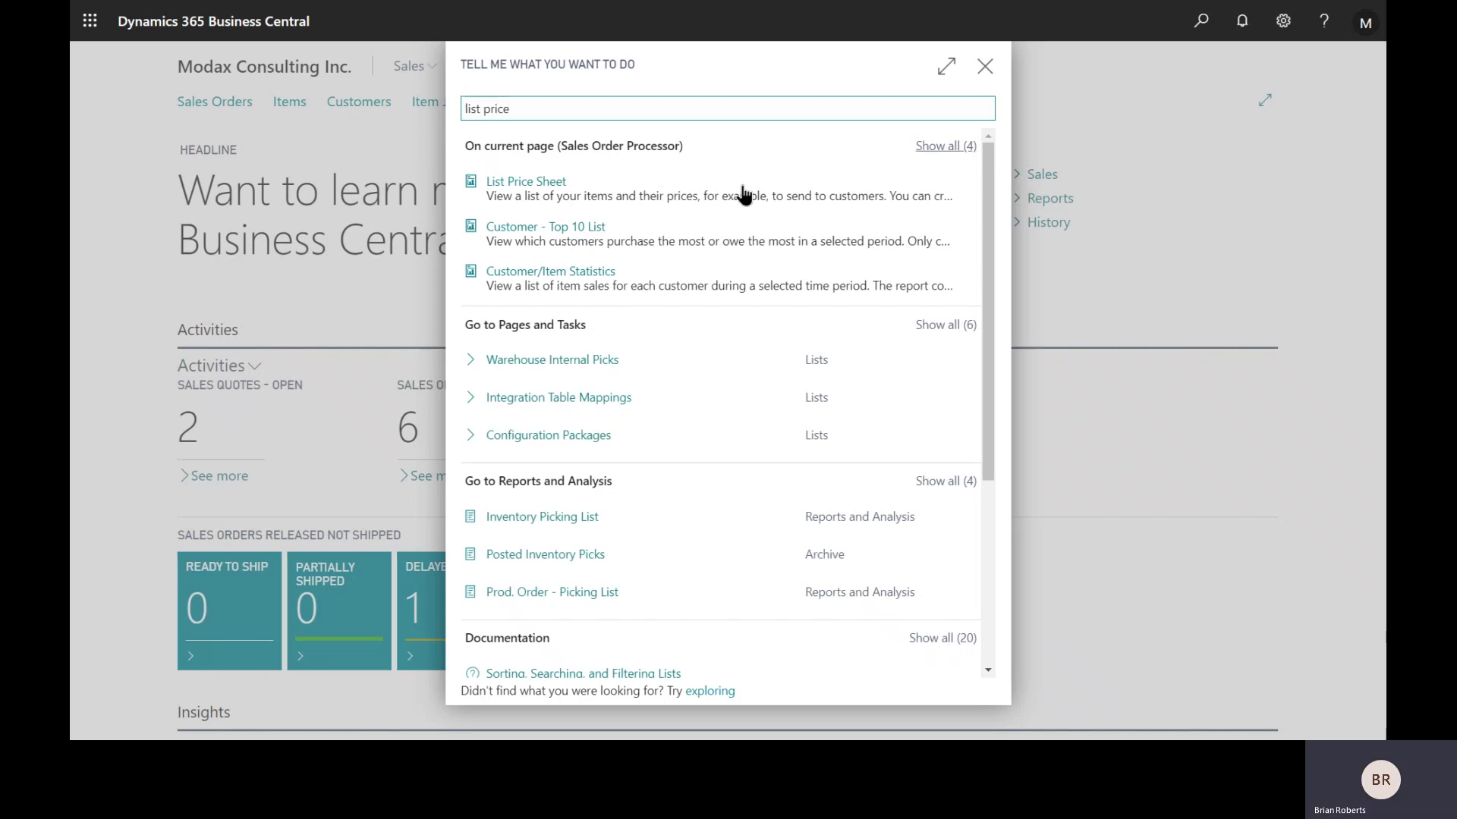
click(545, 188)
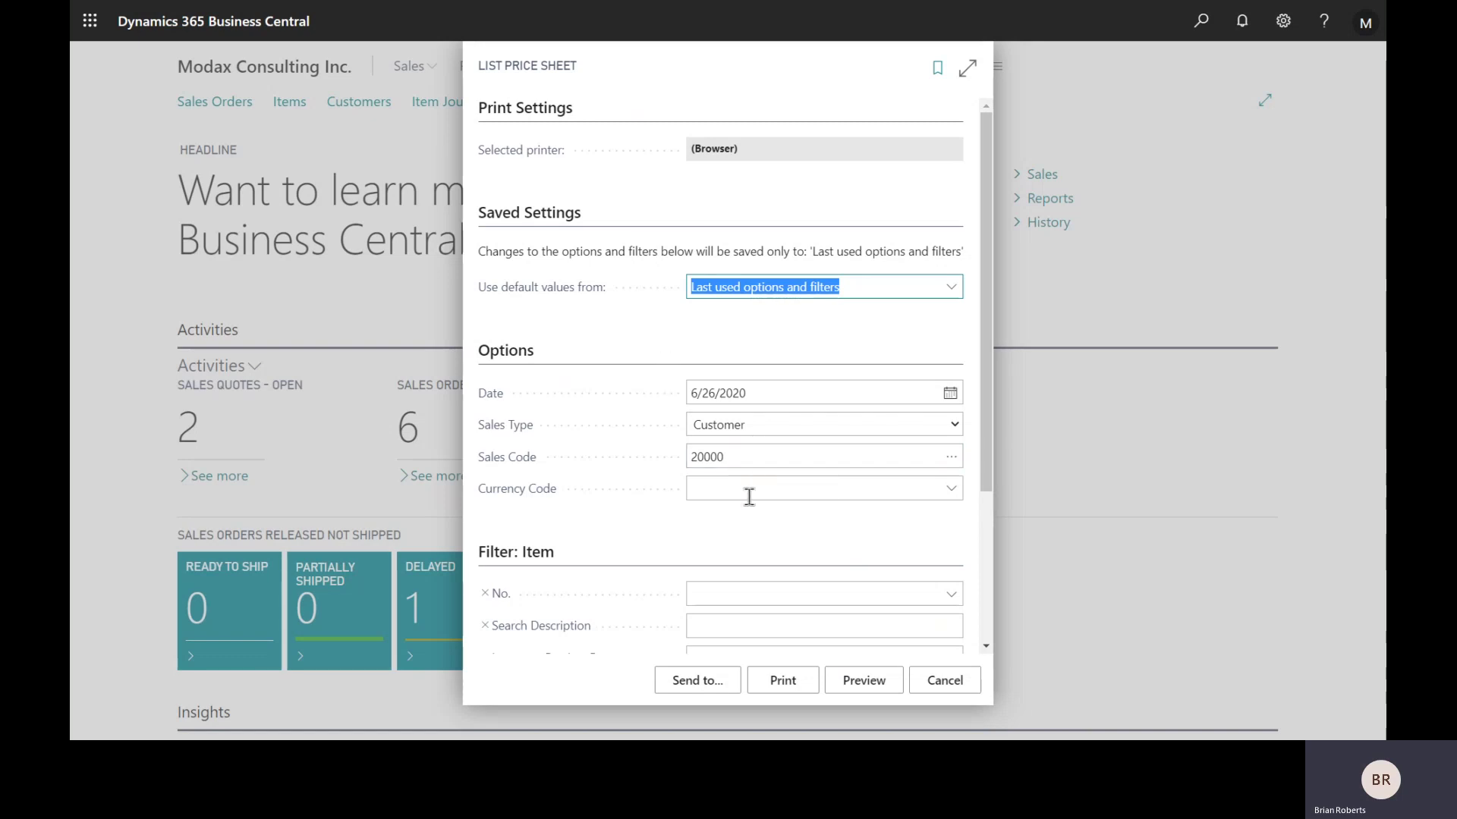
Step: Preview customer 20000's List Price Sheet fitted to page width and scroll through it
click(839, 680)
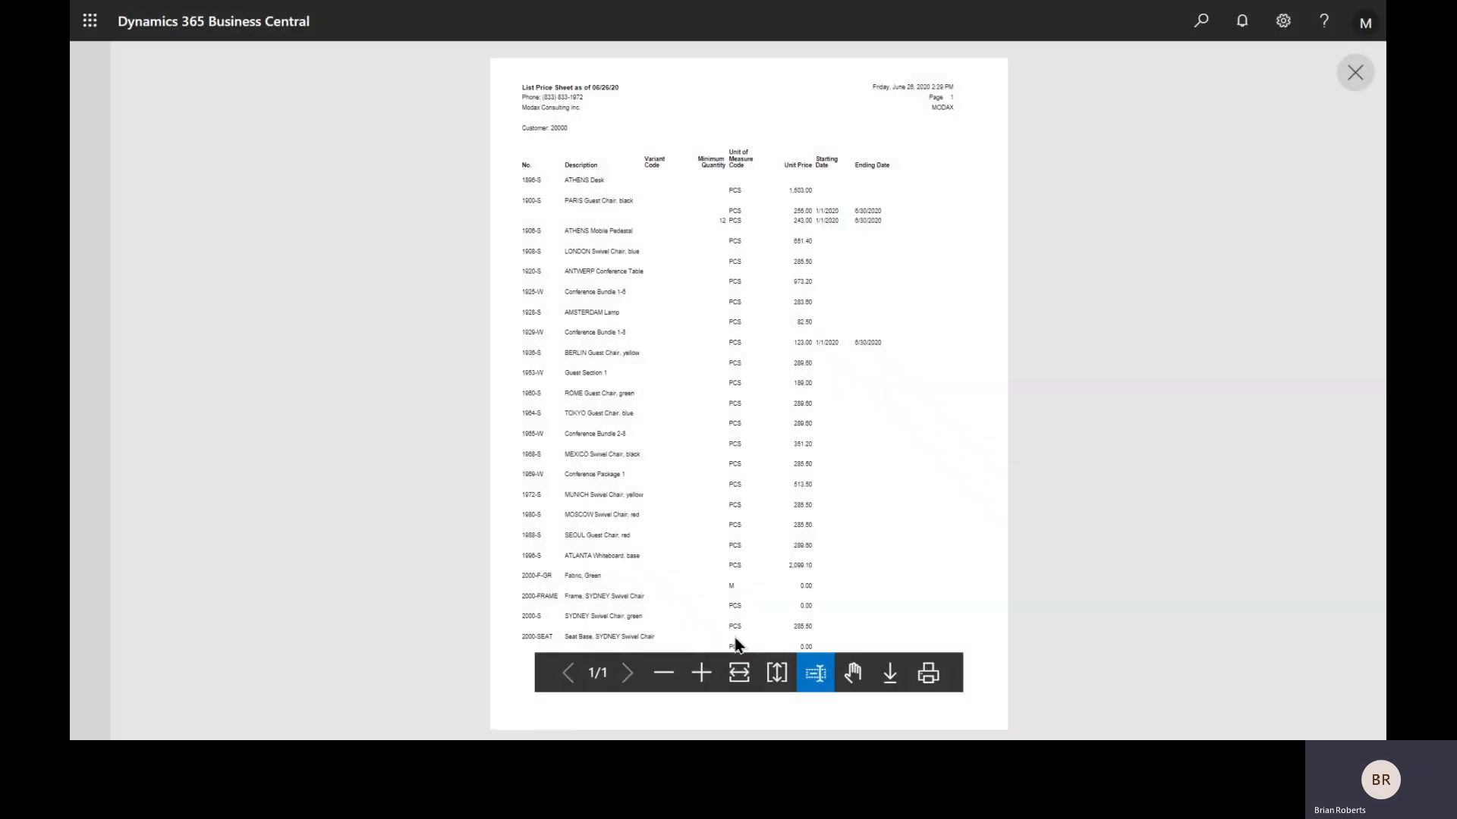
click(737, 676)
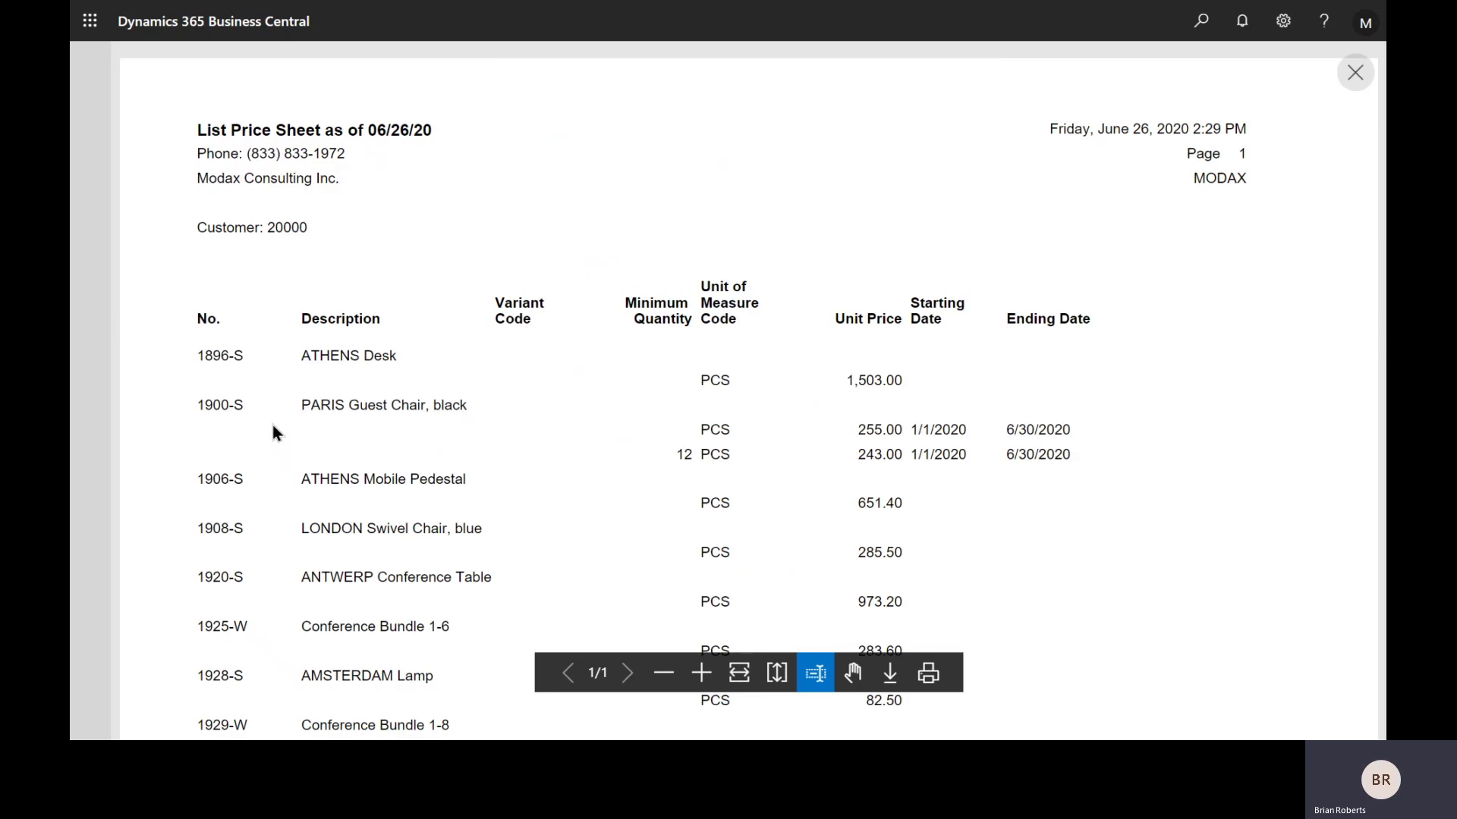
click(855, 431)
click(740, 459)
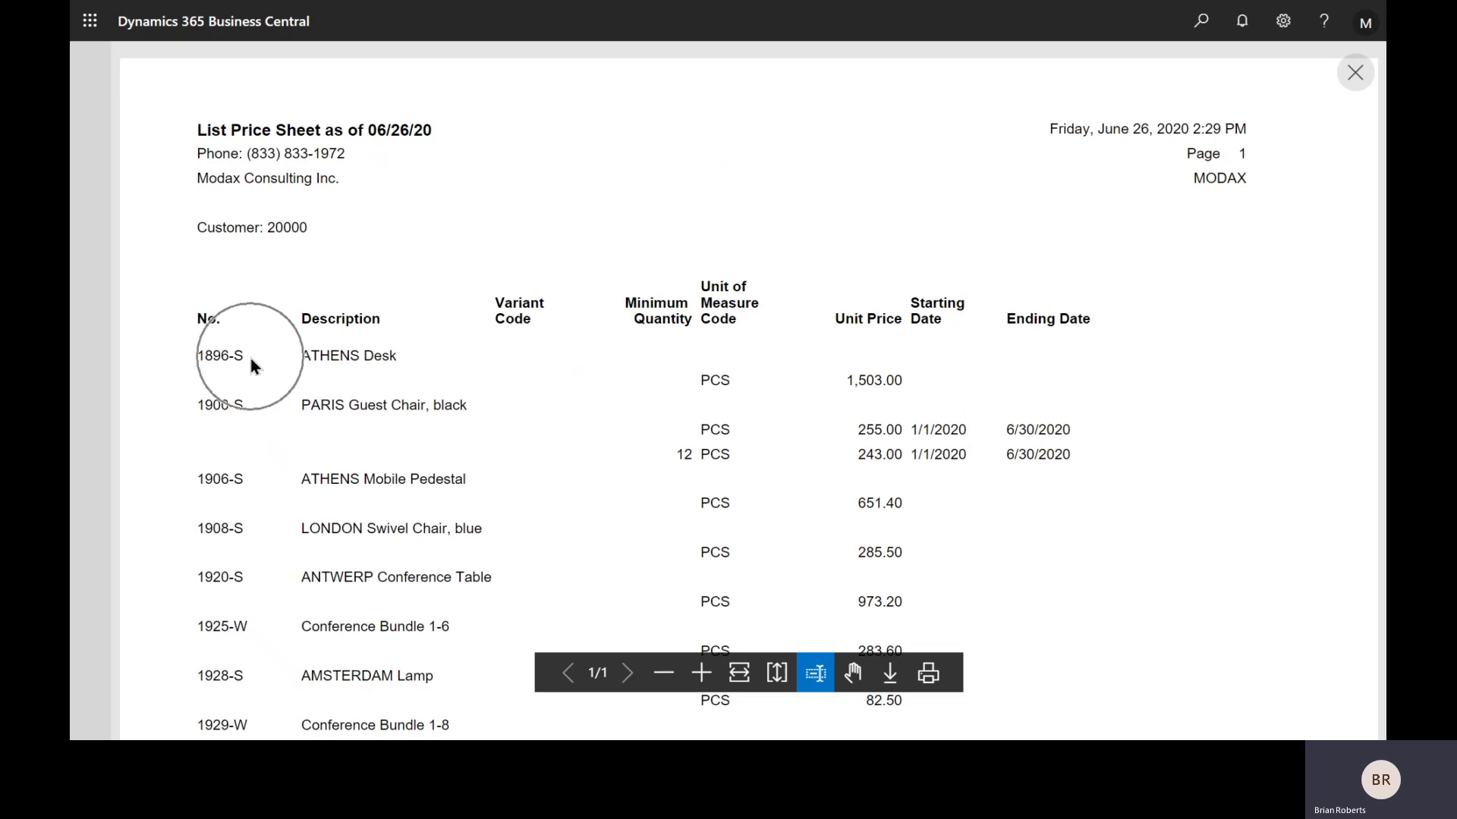
click(833, 376)
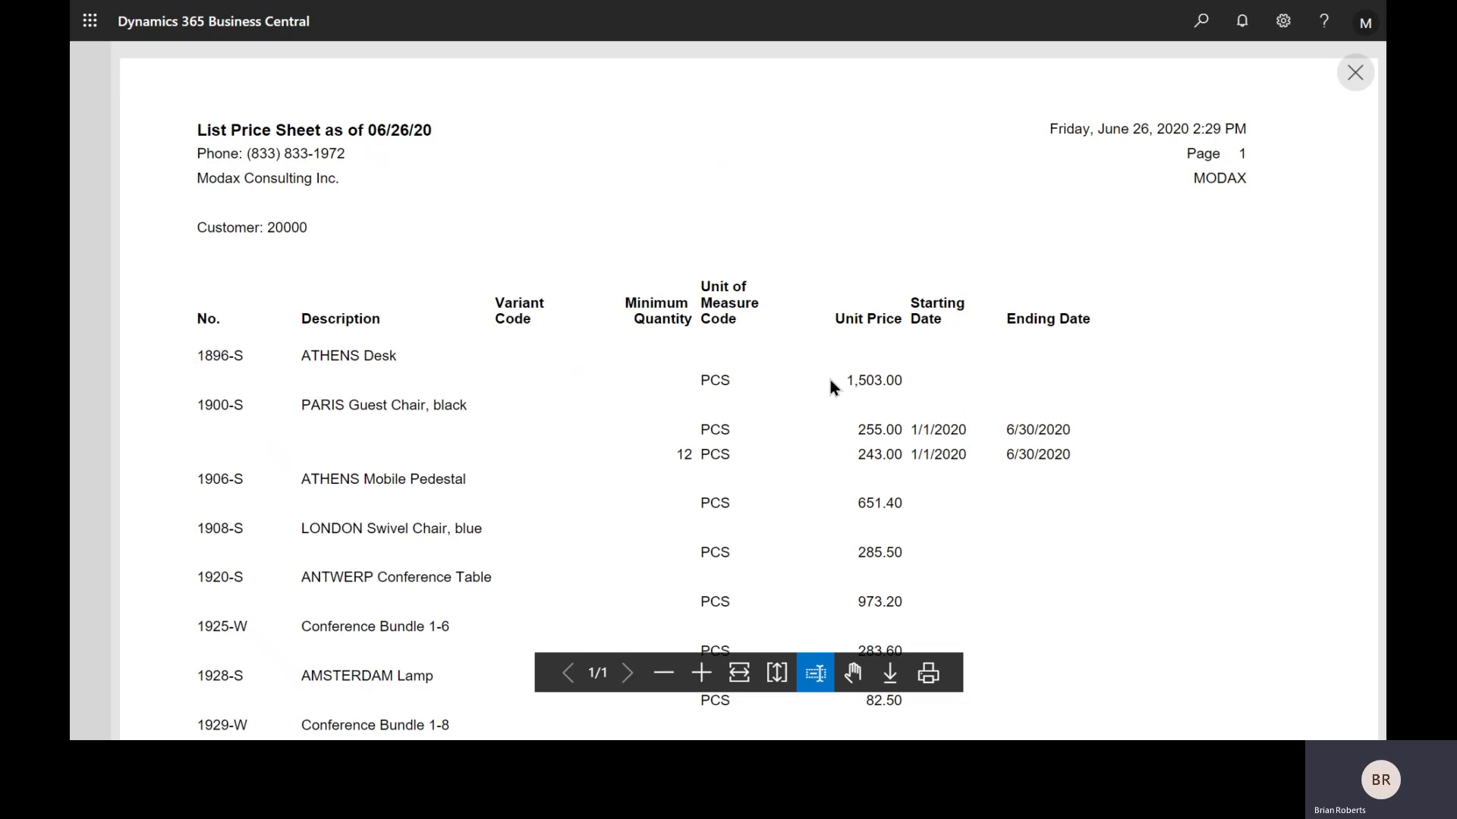
scroll(830, 379, down, 2)
scroll(830, 379, down, 1)
scroll(830, 380, up, 3)
Step: Close the preview and open Trey Research's Sales Prices from Prices and Discounts
click(1355, 73)
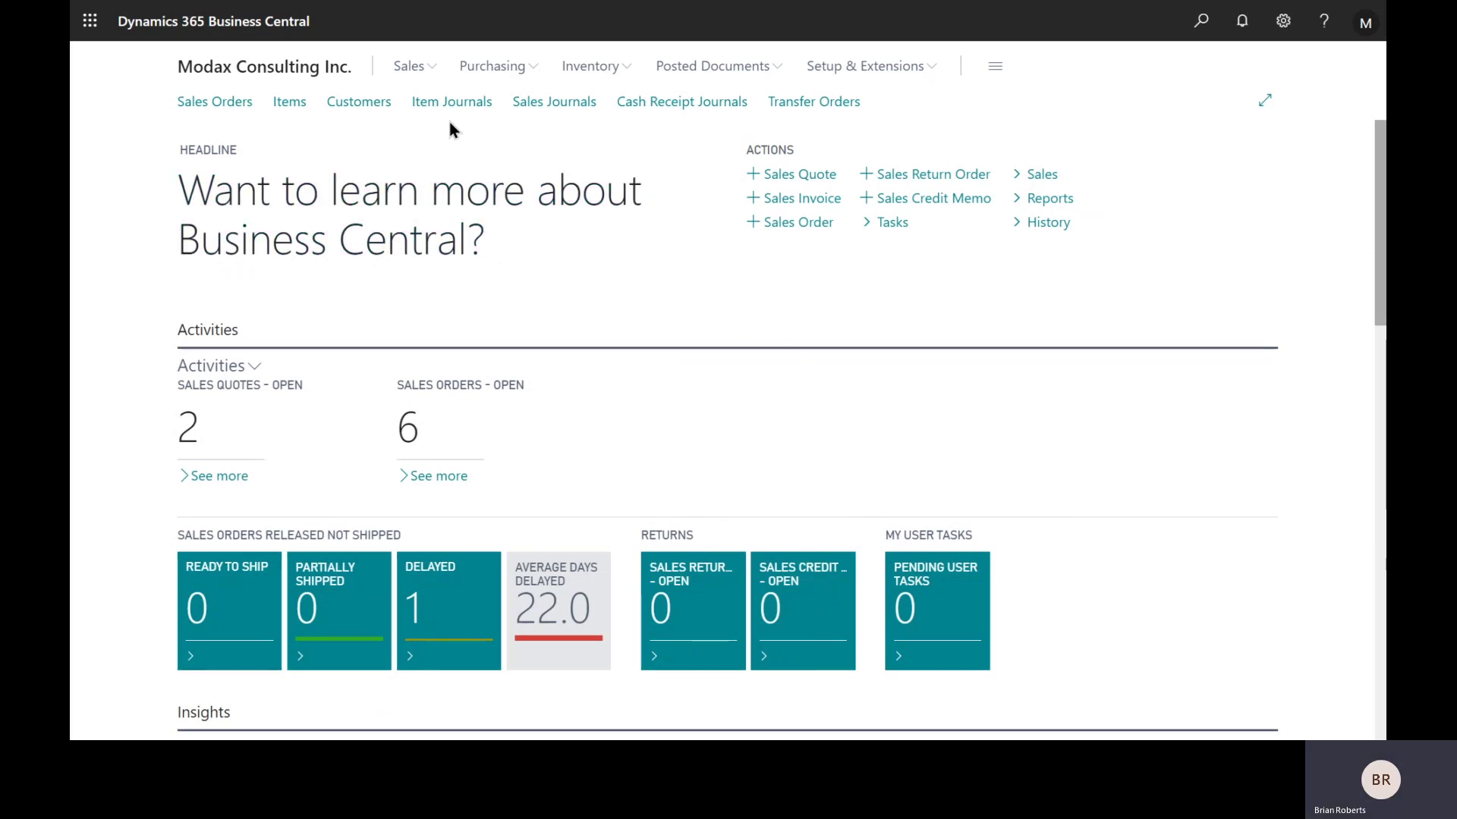
click(366, 101)
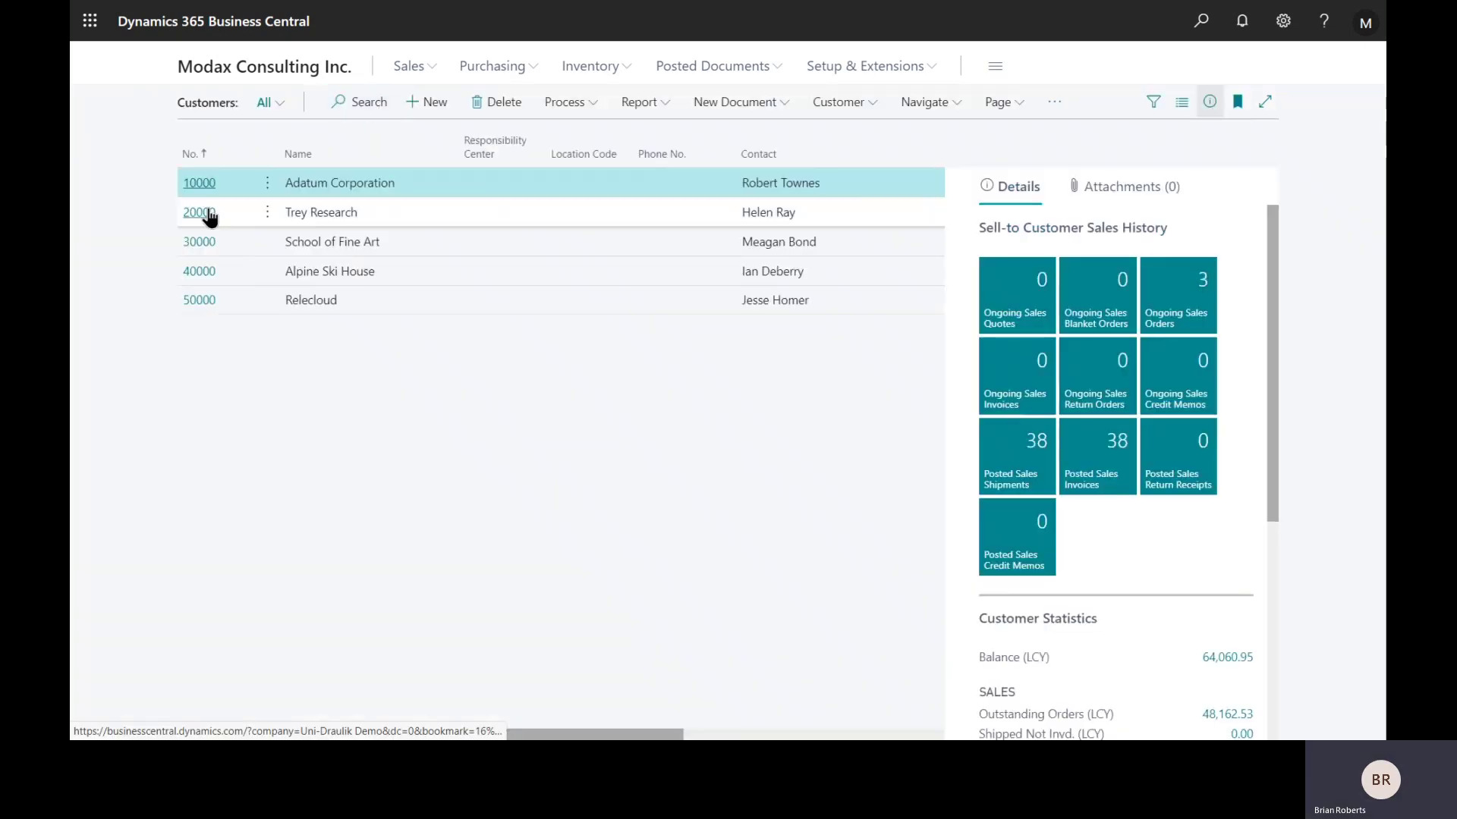
click(208, 214)
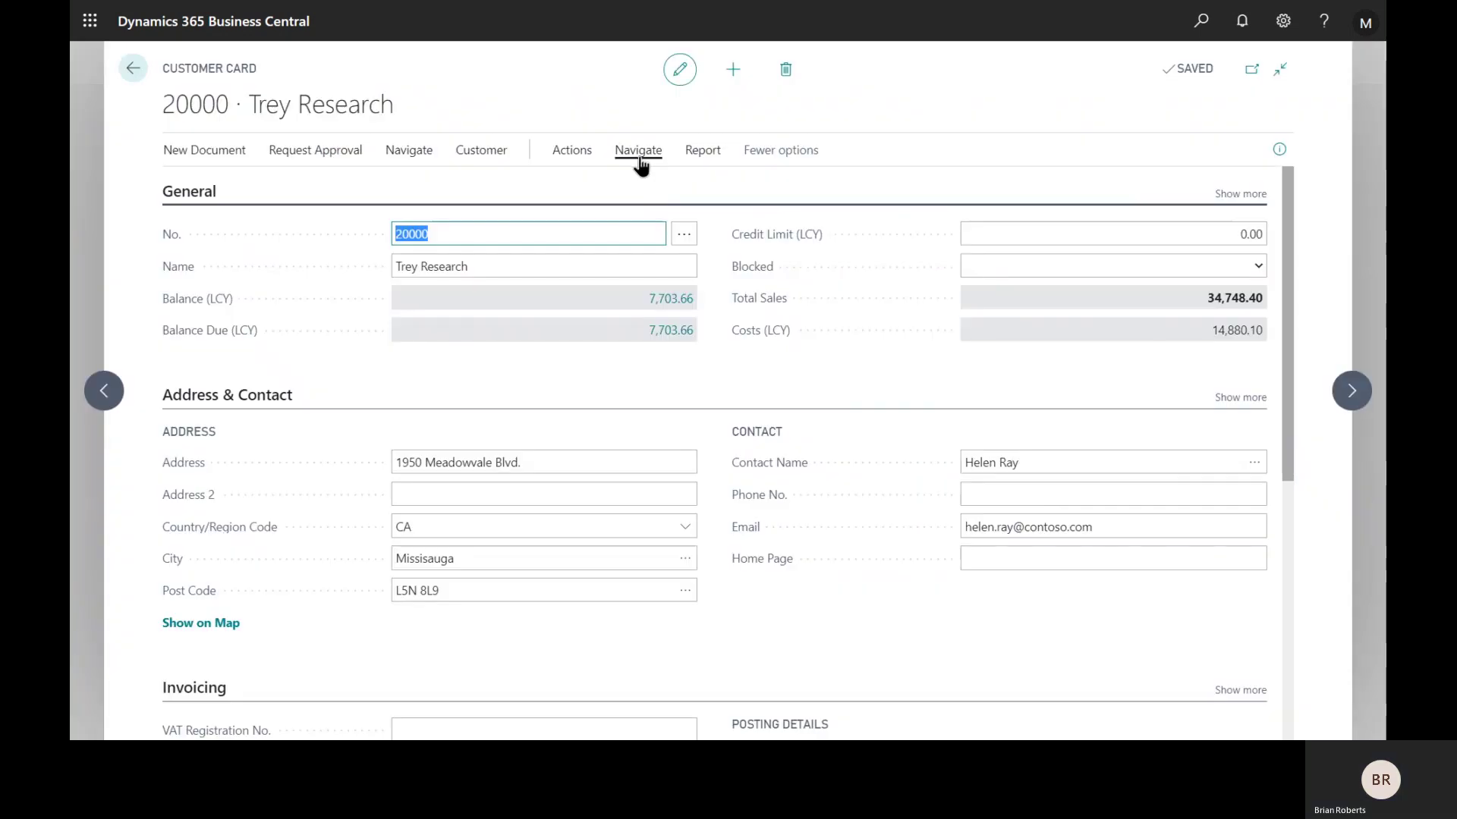
click(640, 150)
click(490, 187)
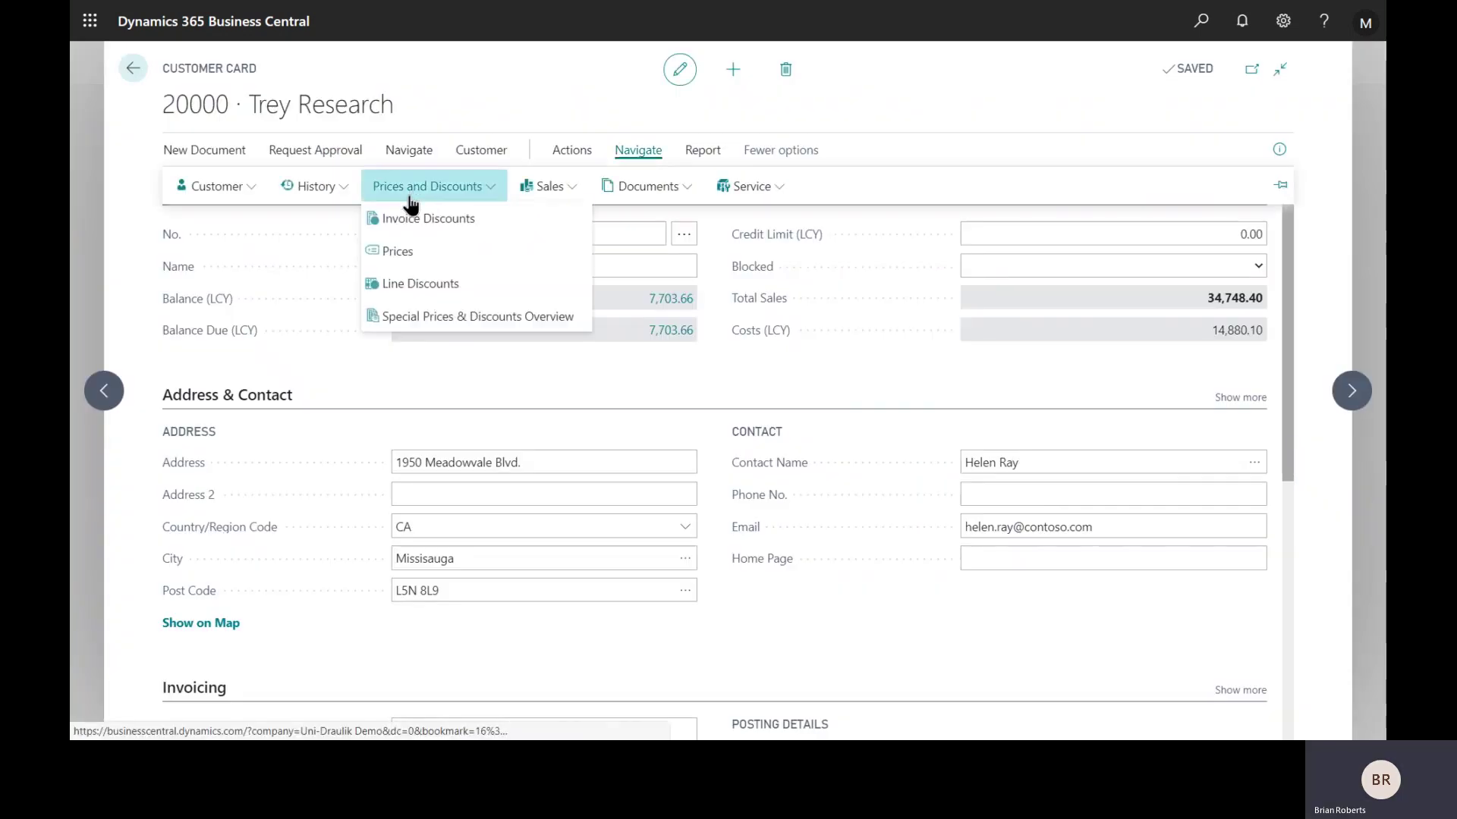
click(395, 252)
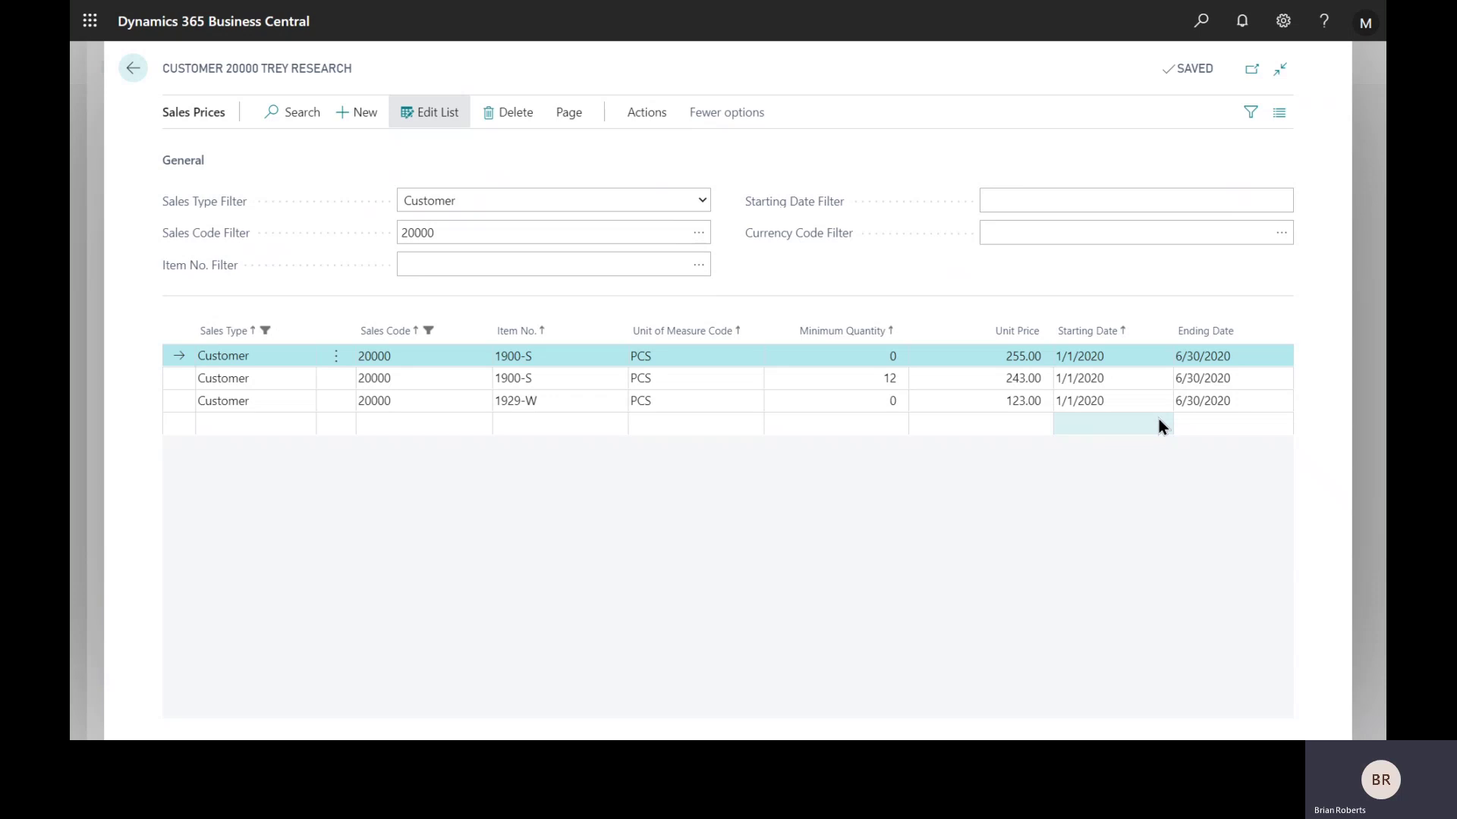
Step: Return to the Customers list and open Sales Price Worksheet through a 'price work' search
click(136, 69)
click(140, 67)
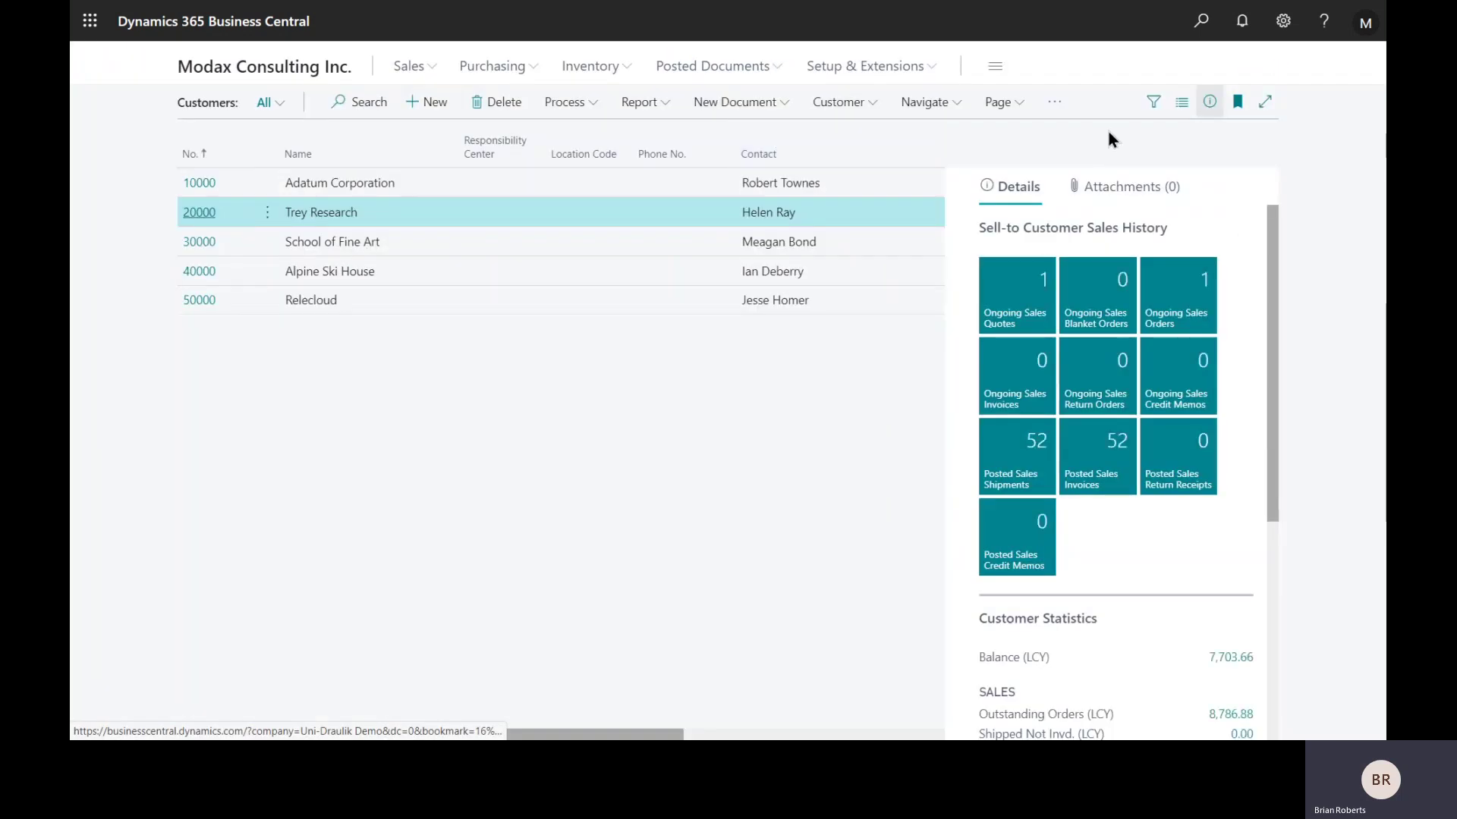
click(1211, 32)
text(price wo)
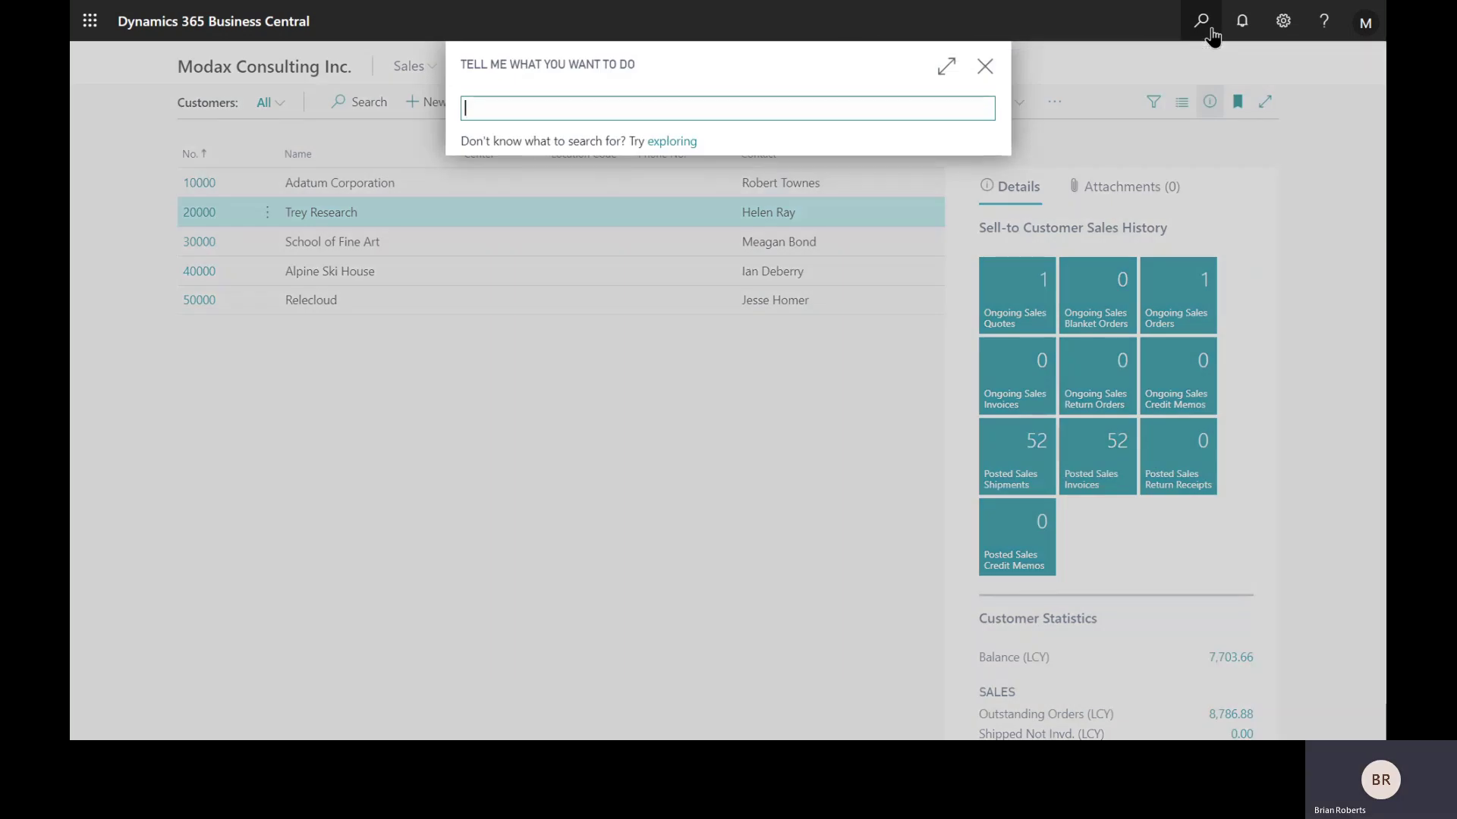
text(rk)
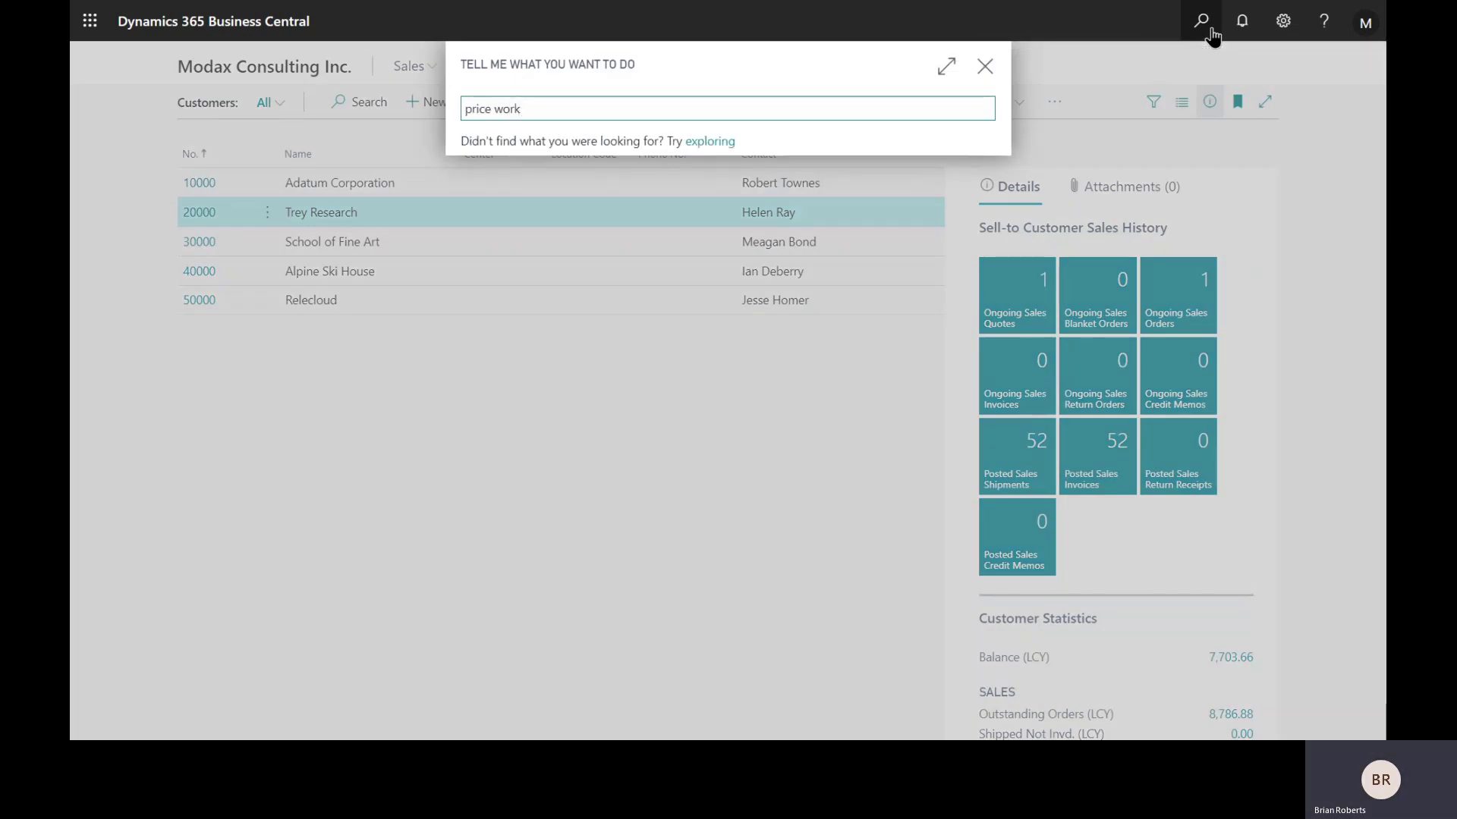
click(609, 182)
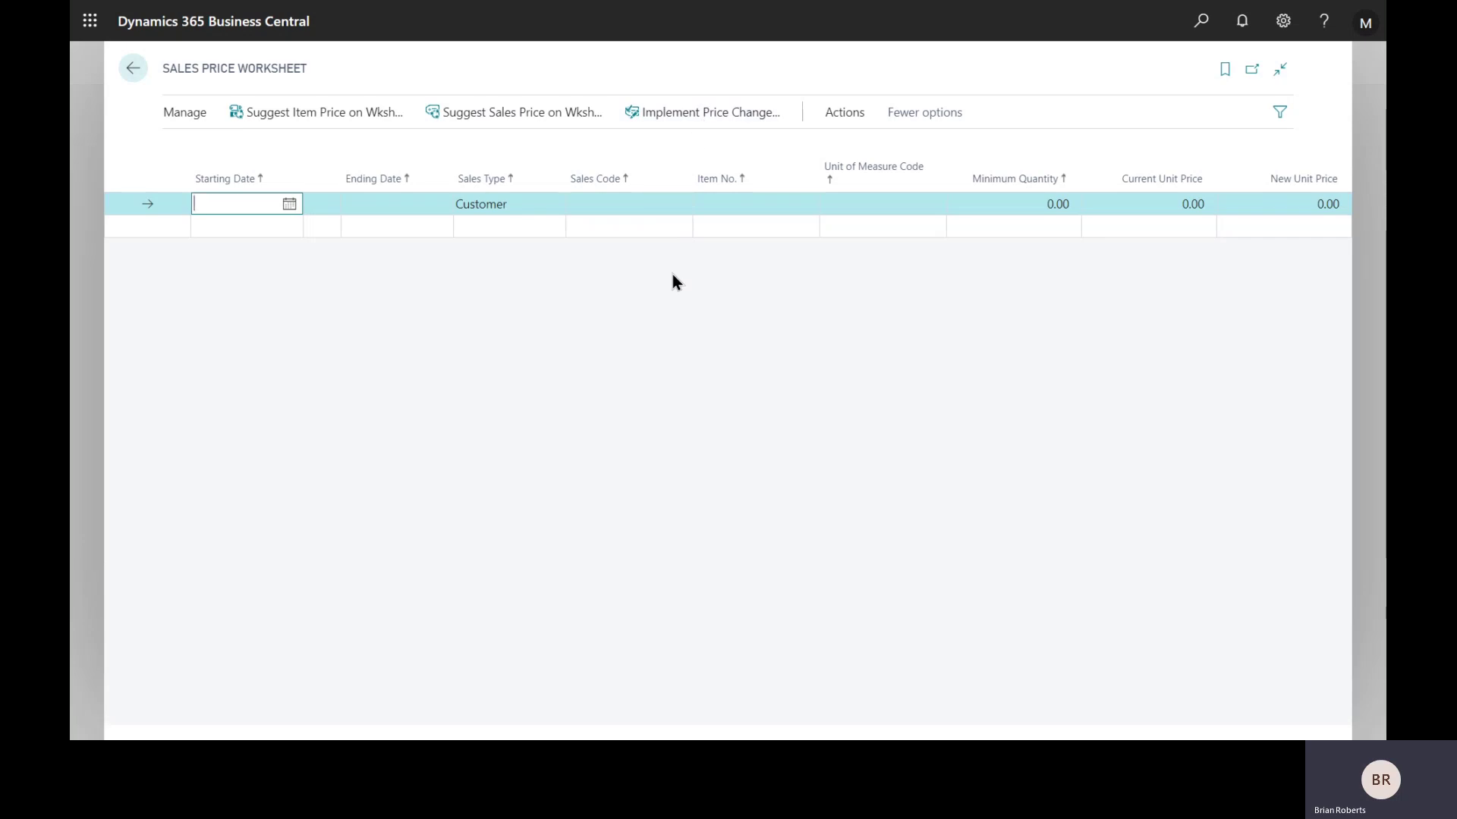
click(378, 112)
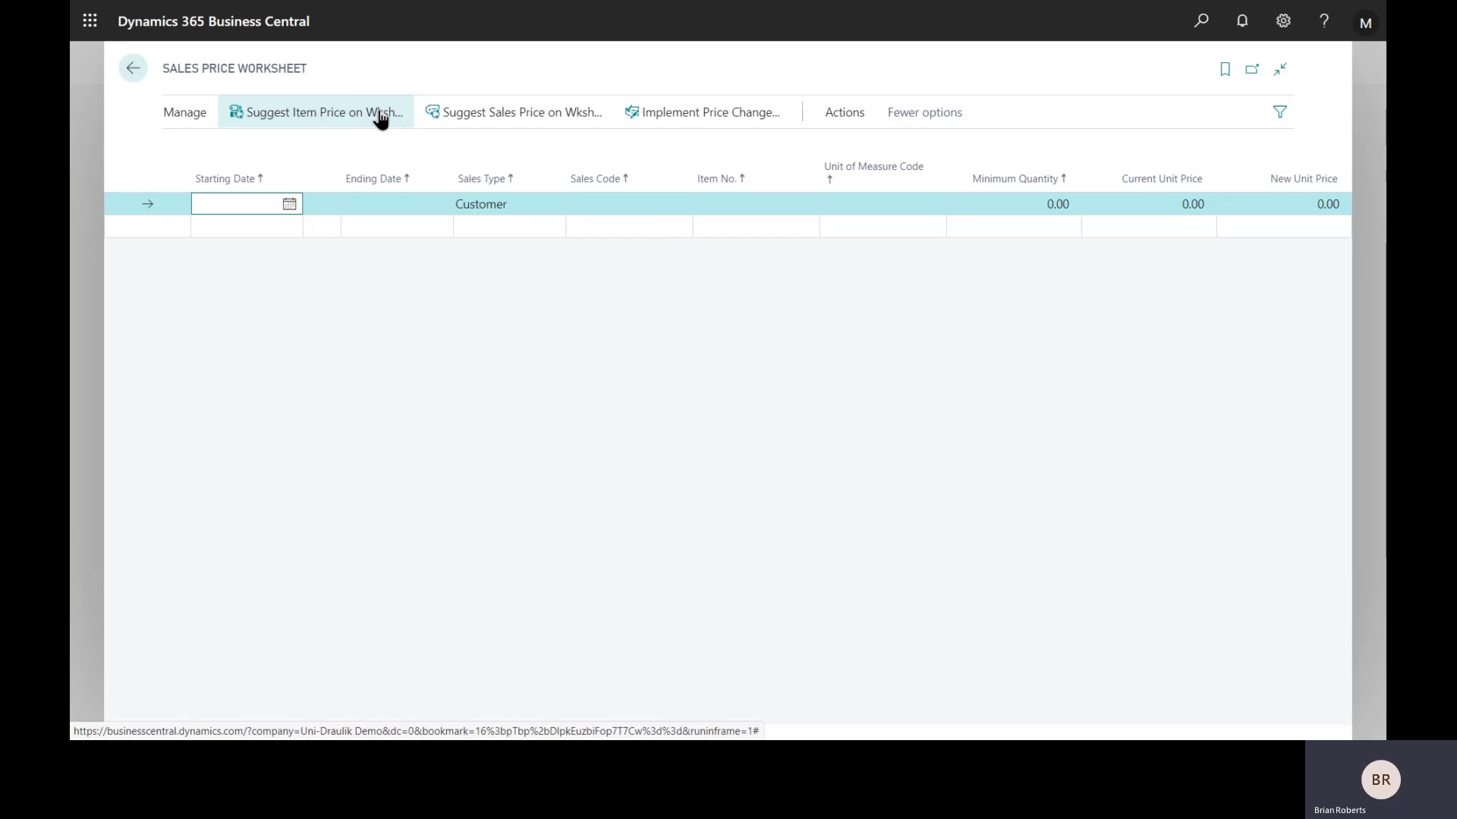
Step: Fill Suggest Sales Price on Wksh. with starting date 7/1/2020, adjustment factor 1.02 and PENNY rounding
click(491, 121)
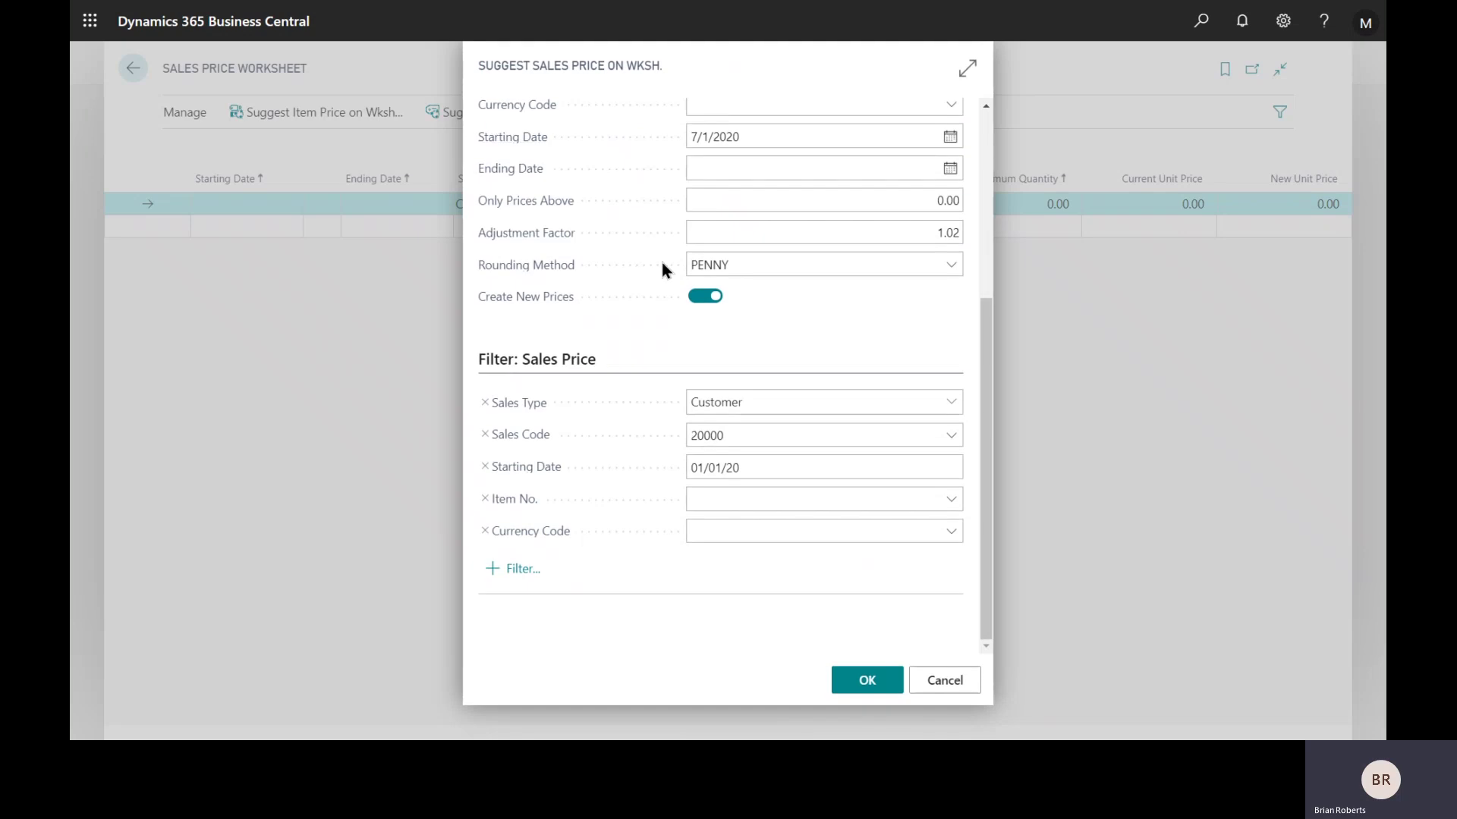
scroll(661, 263, up, 3)
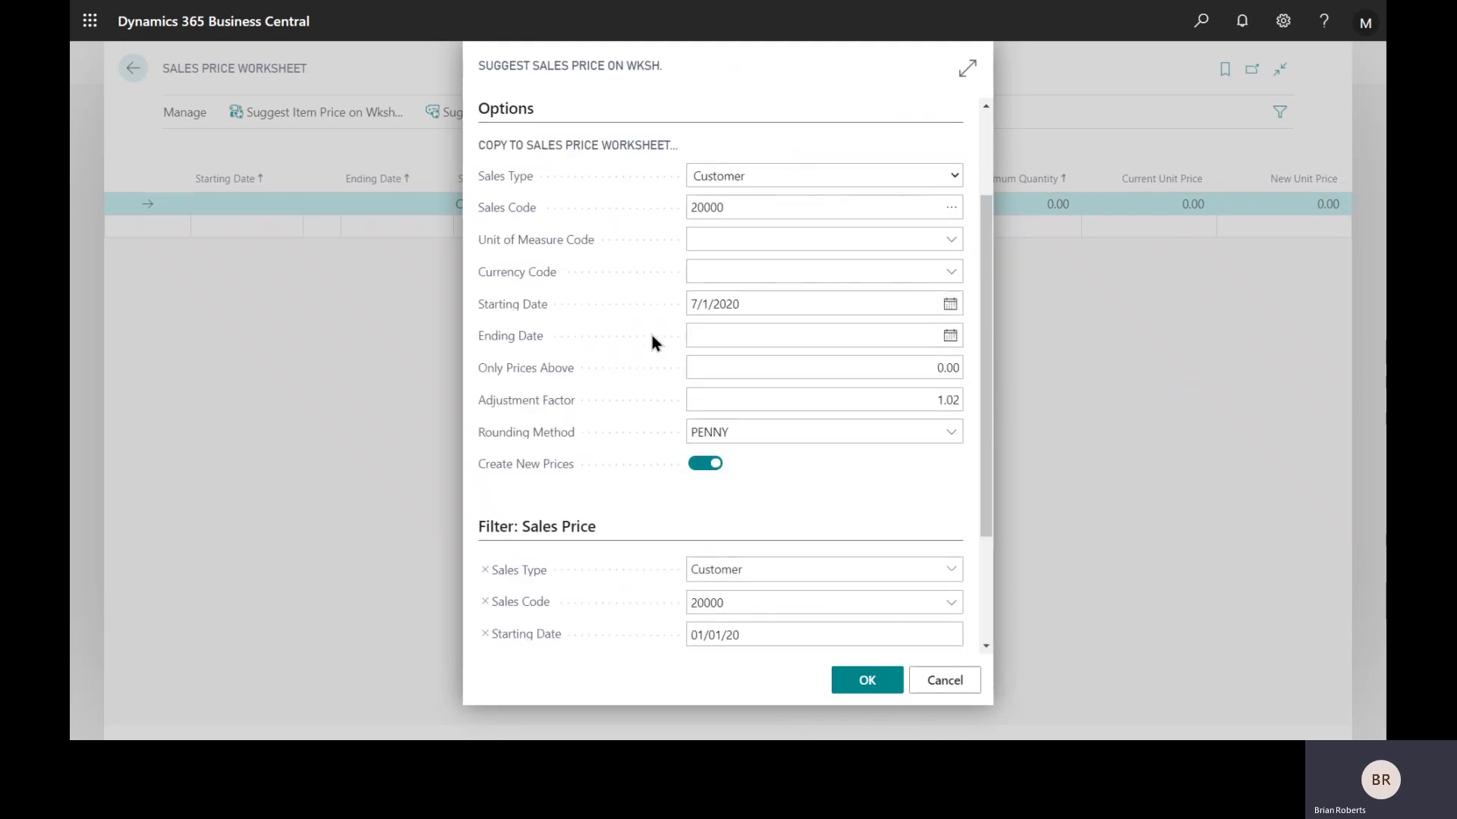
click(734, 307)
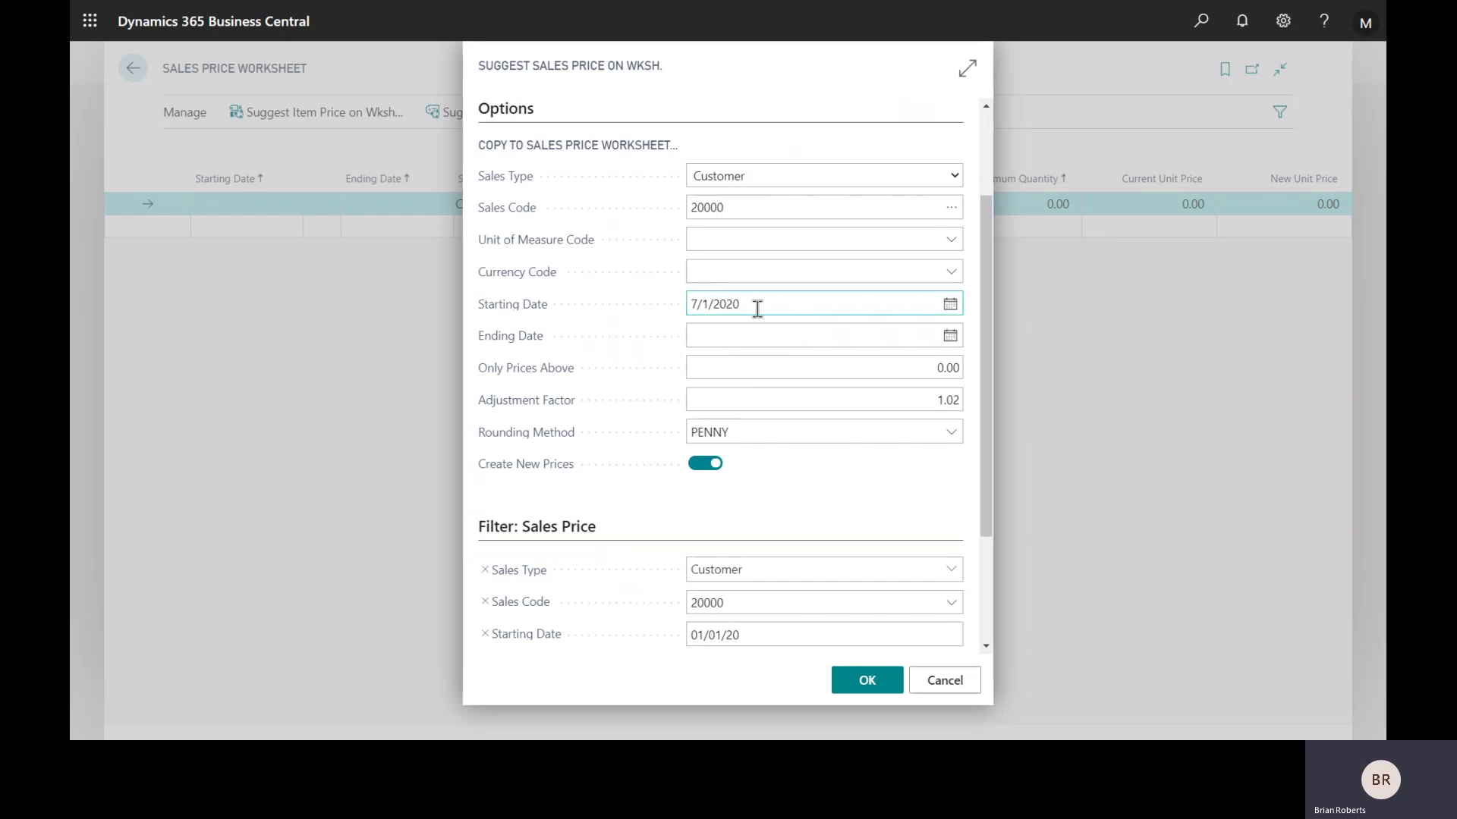
scroll(757, 307, down, 3)
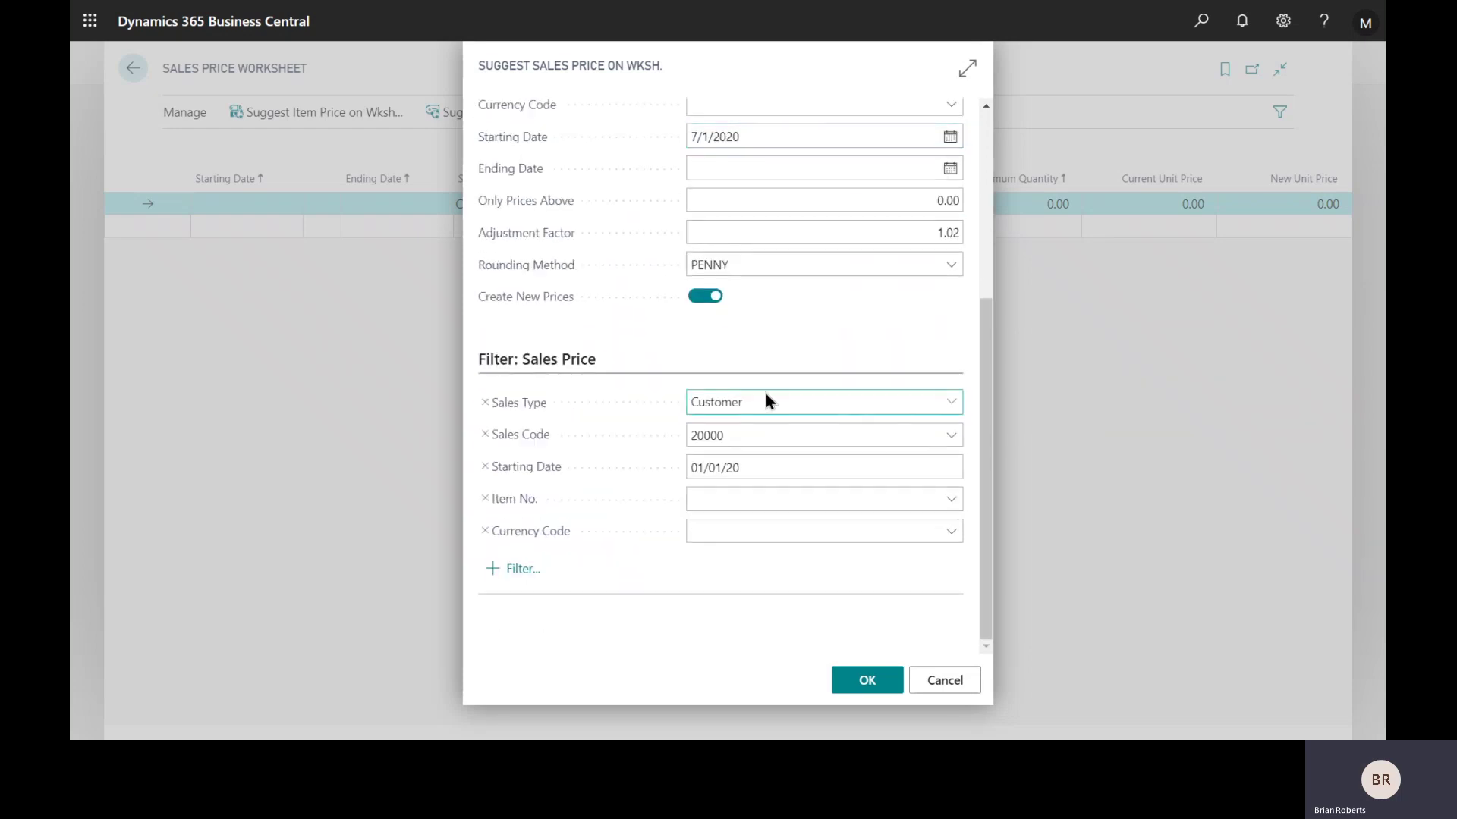
click(904, 237)
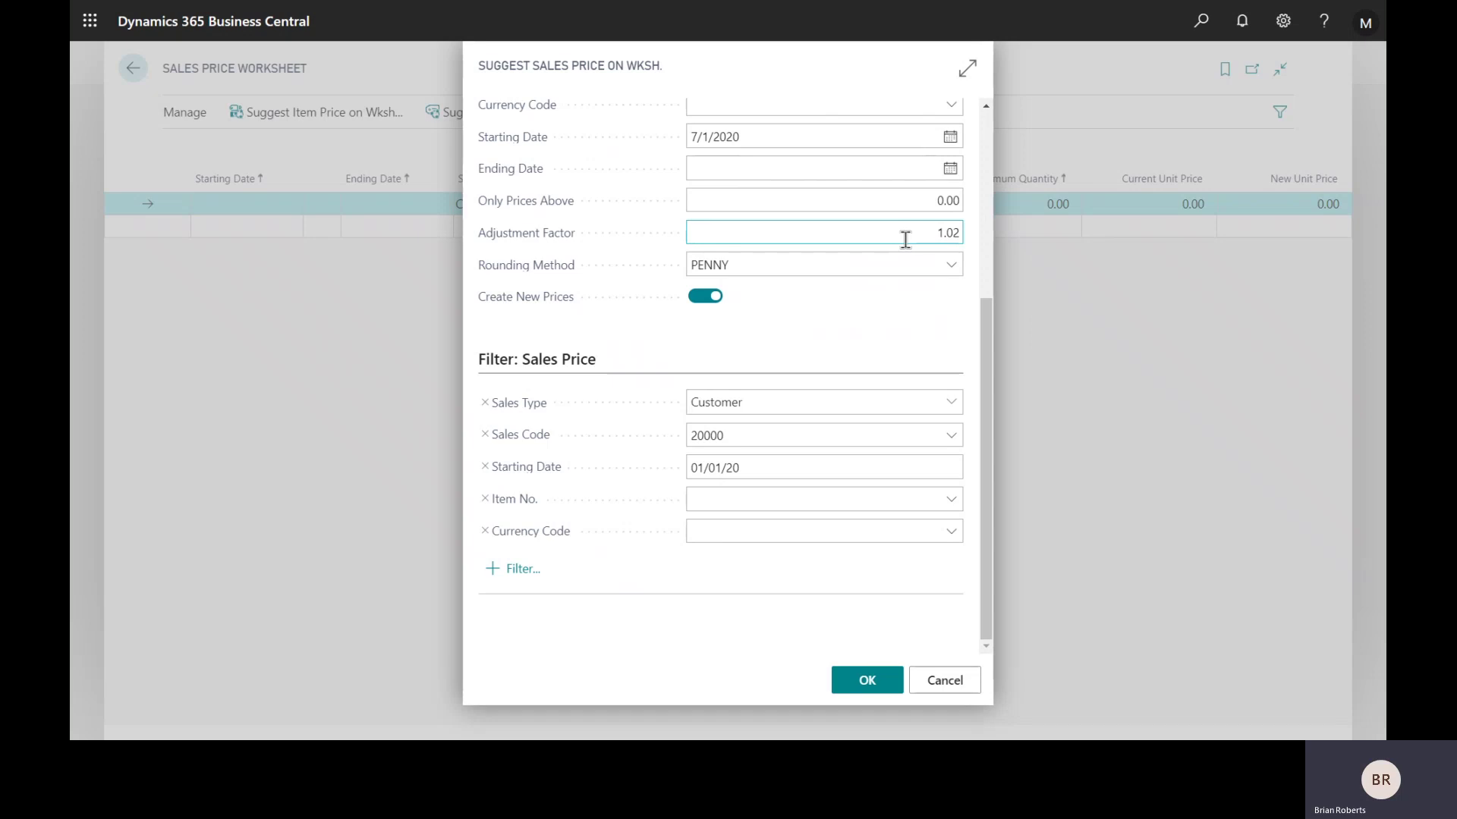
click(803, 256)
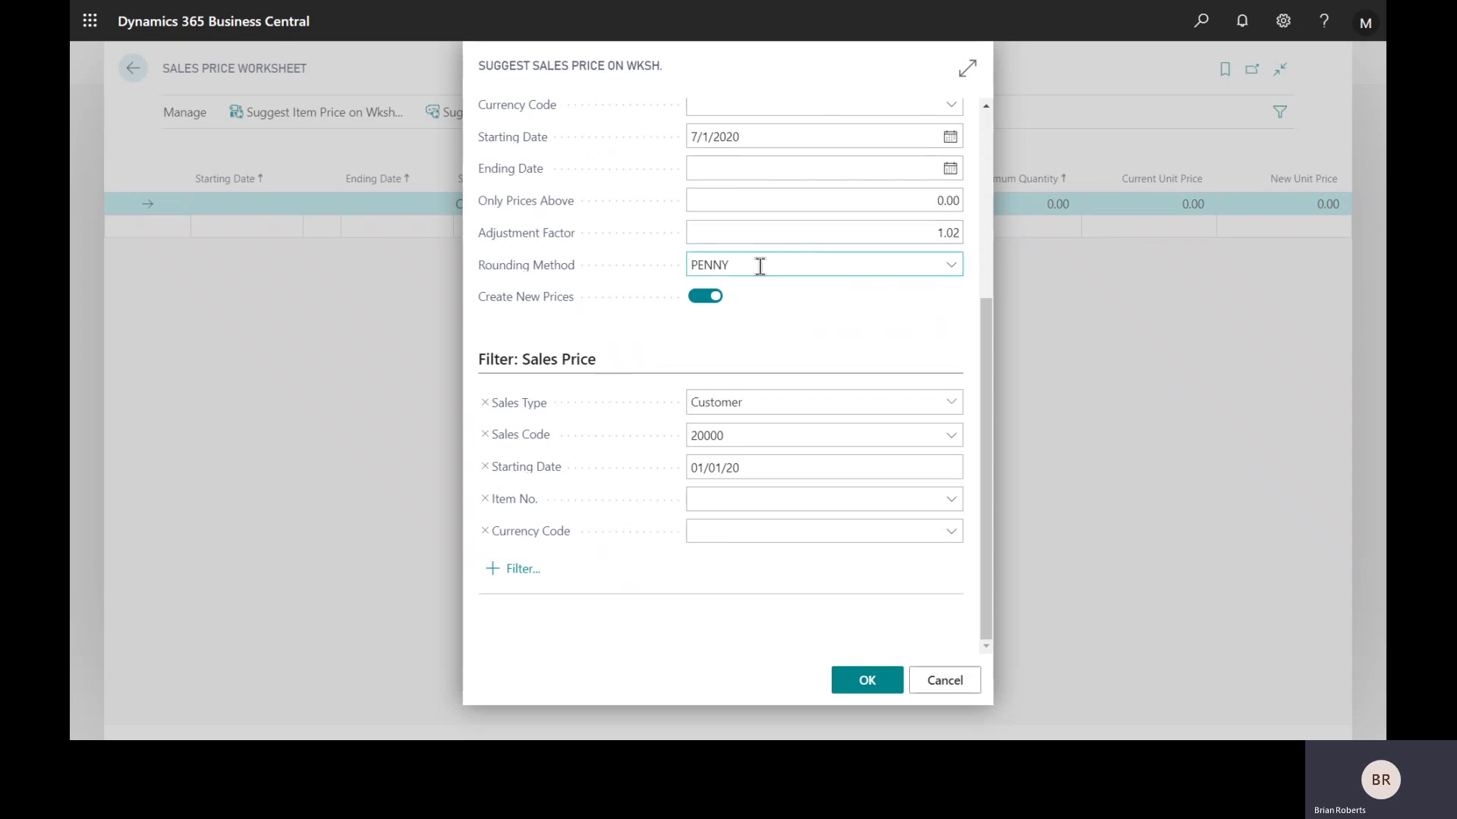
click(858, 238)
click(874, 233)
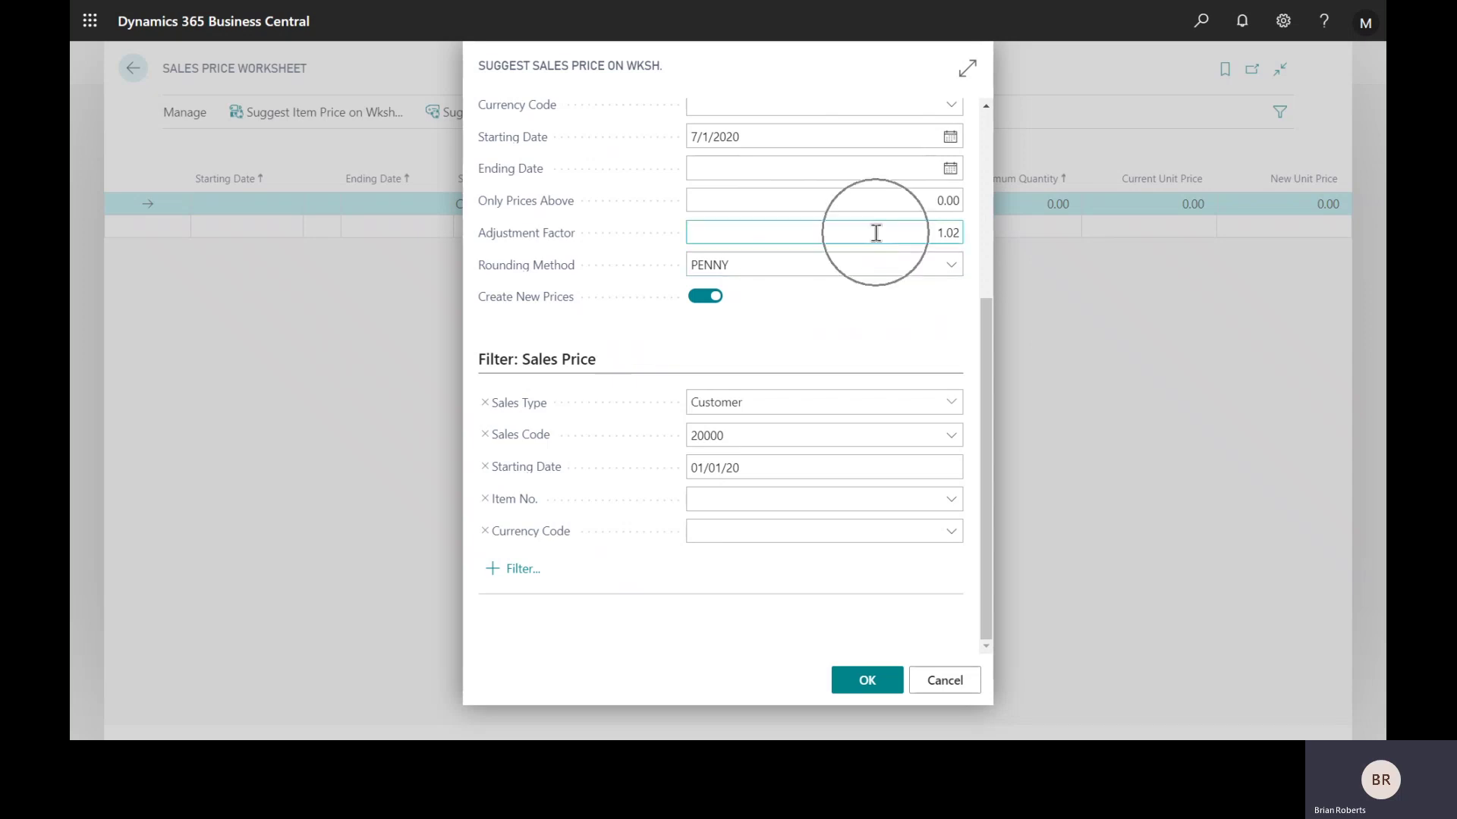
click(748, 266)
click(951, 266)
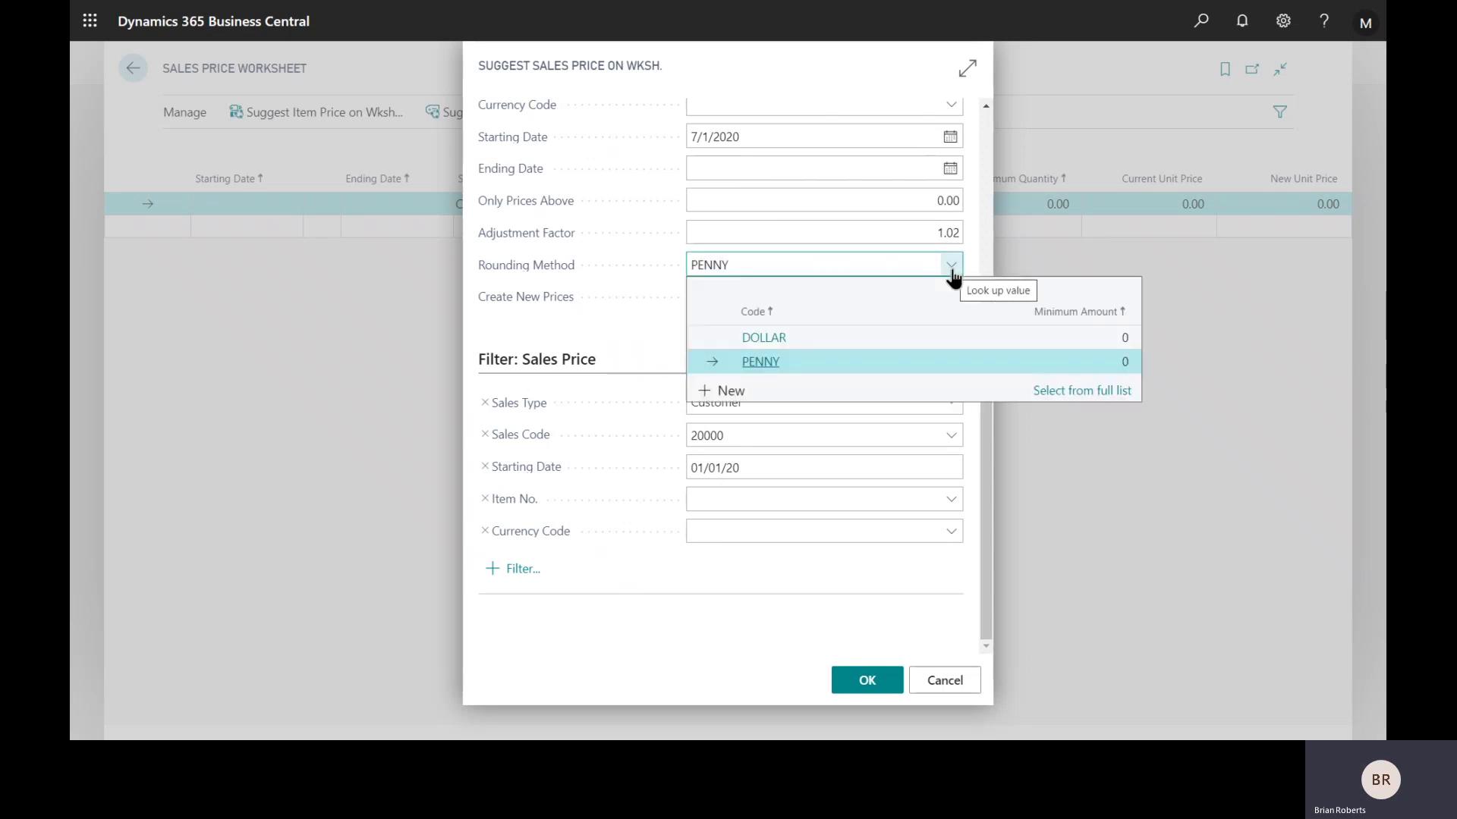
key(Escape)
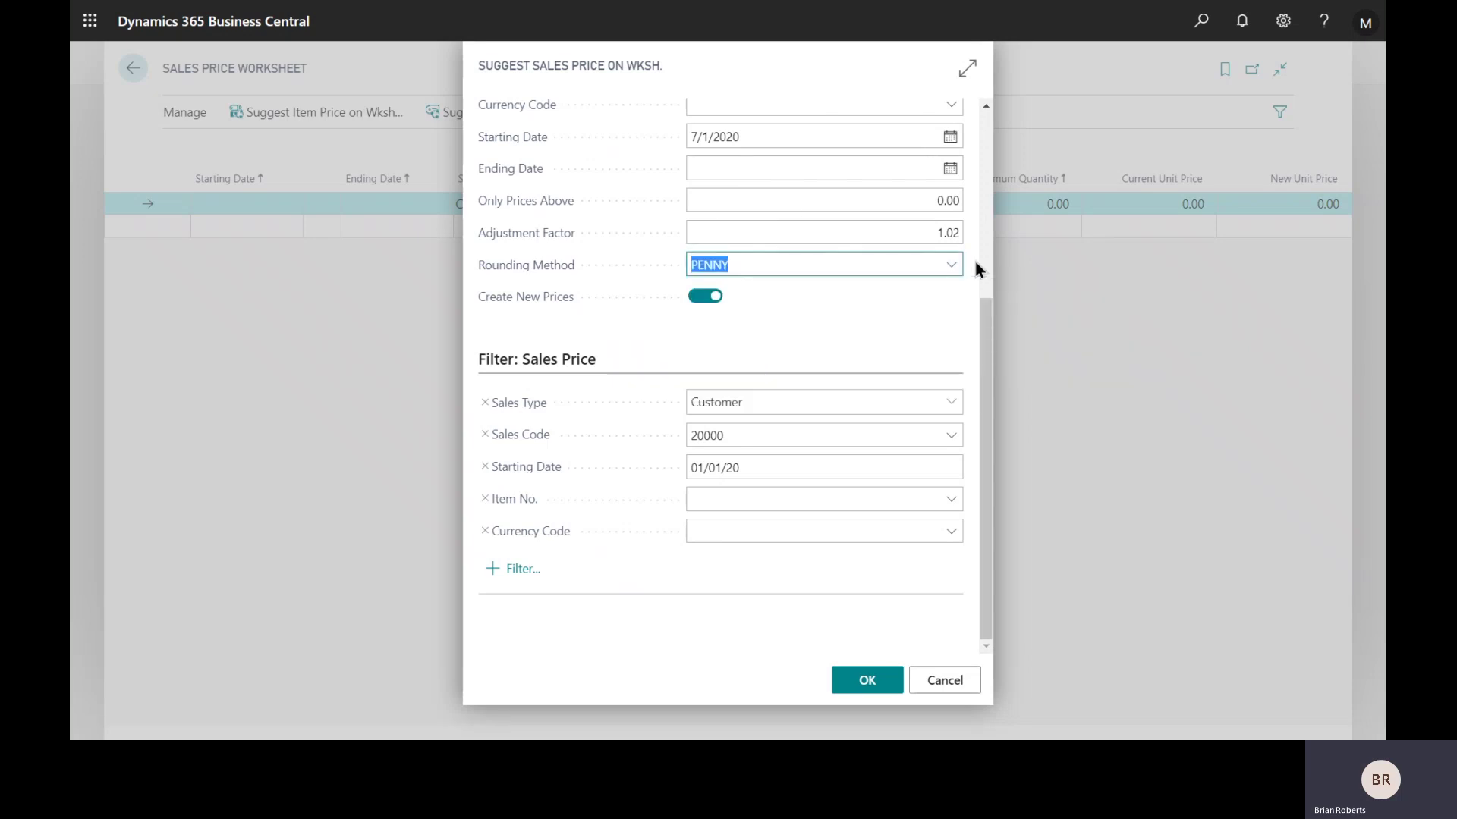
Step: Generate the suggested price lines and change item 1929-W's new unit price to 126.00
click(864, 679)
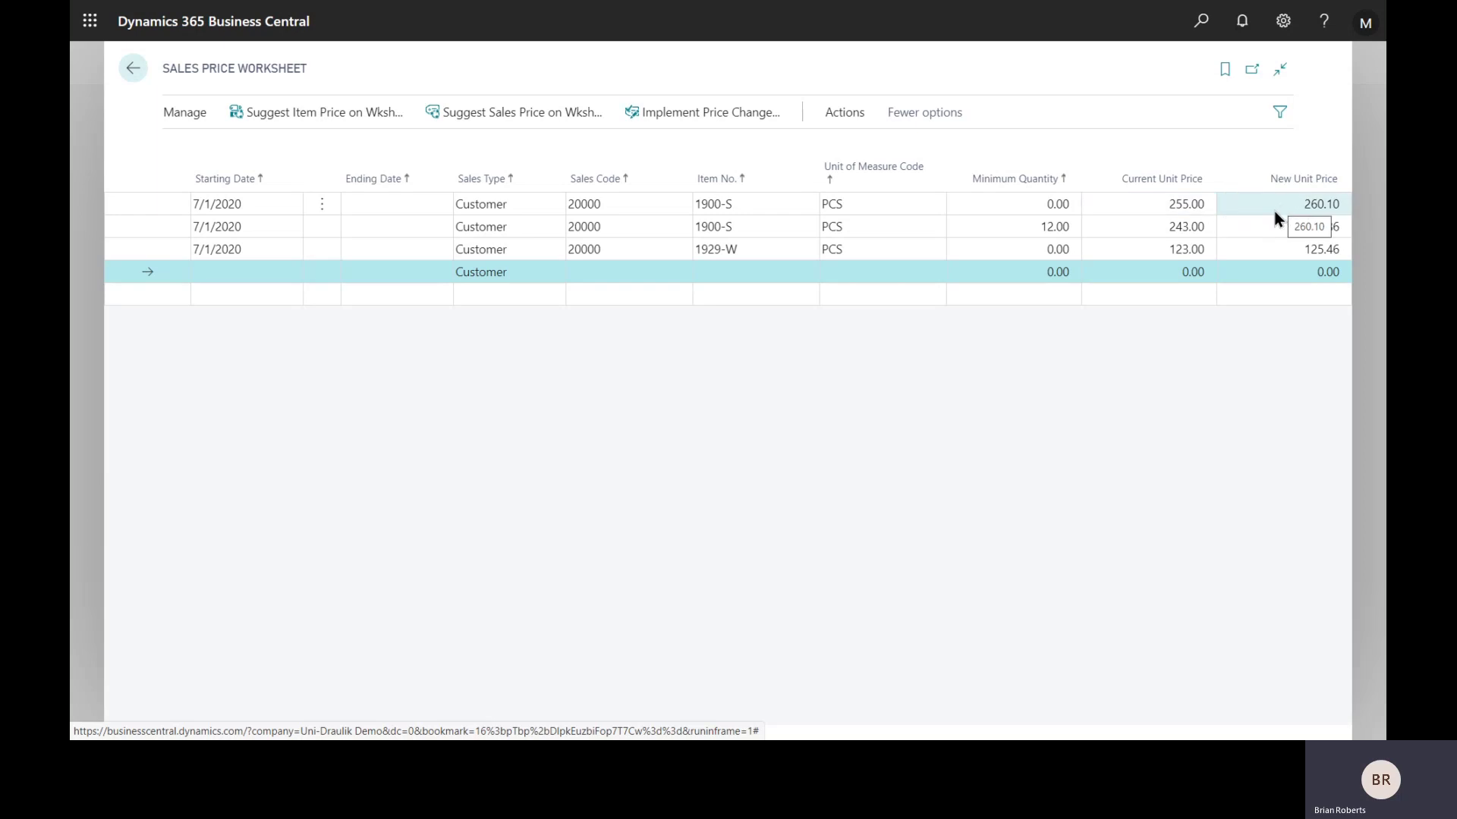
key(Up)
click(1281, 251)
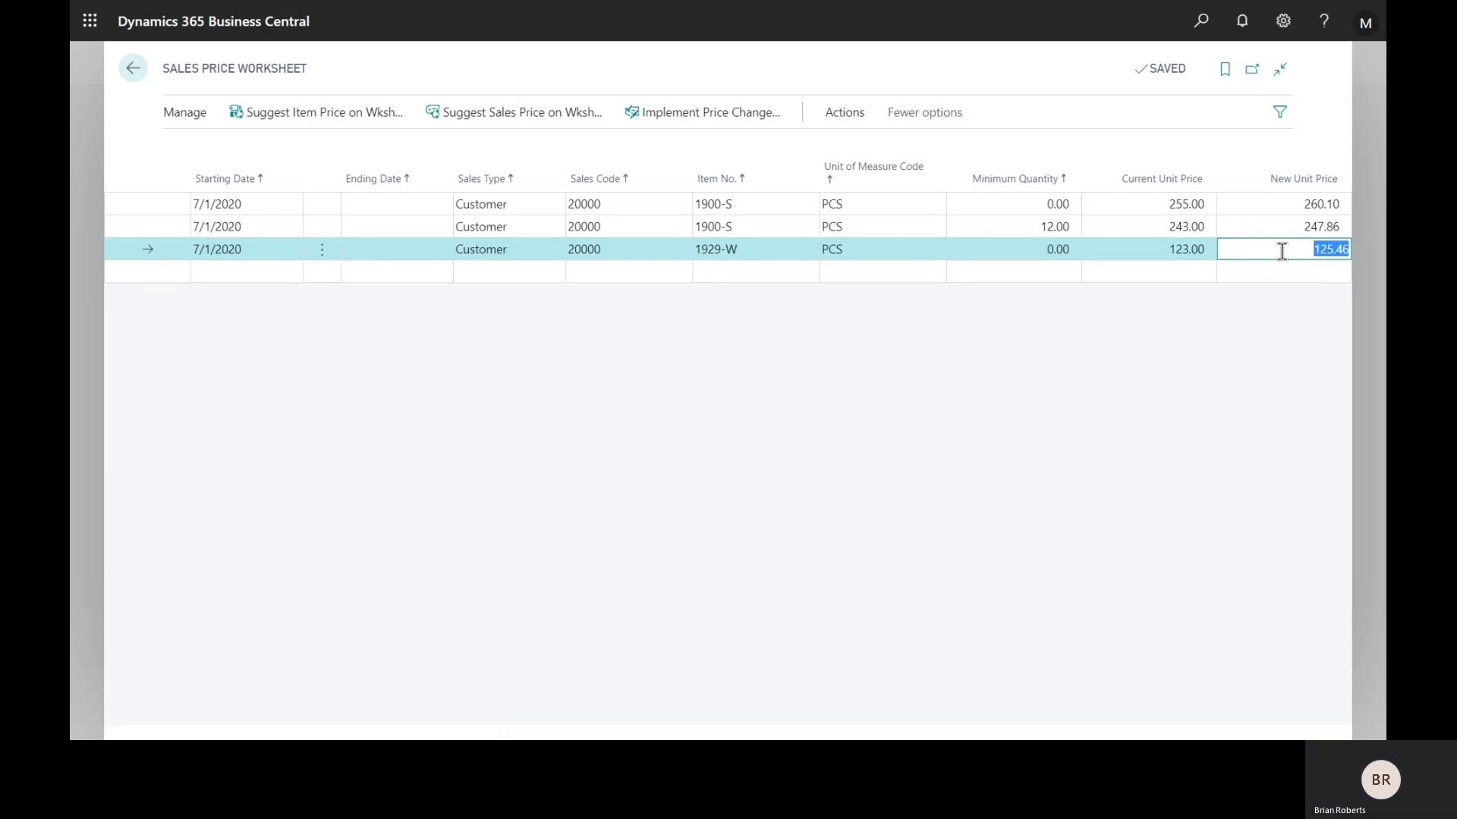
text(126)
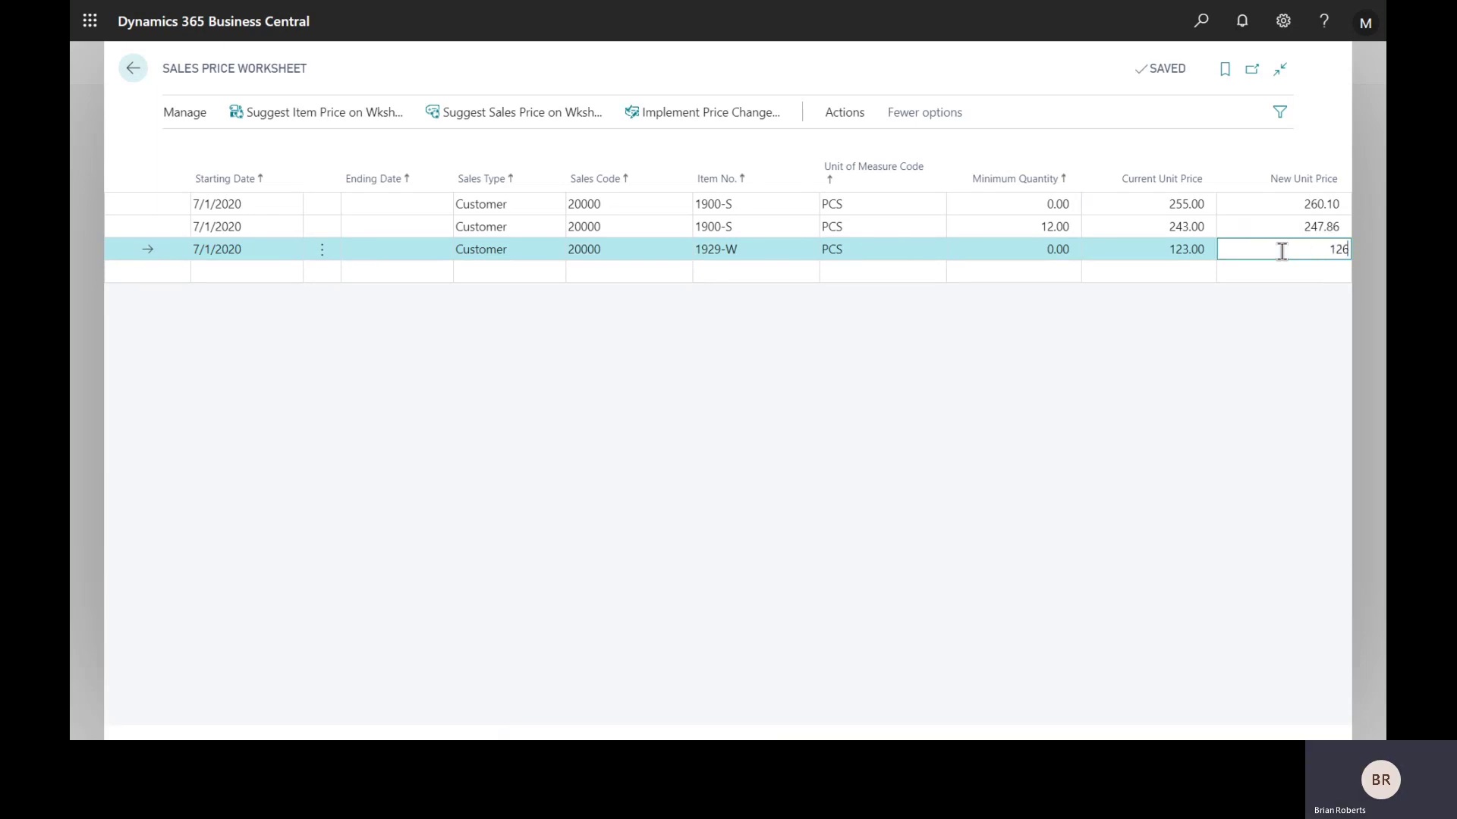
key(Up)
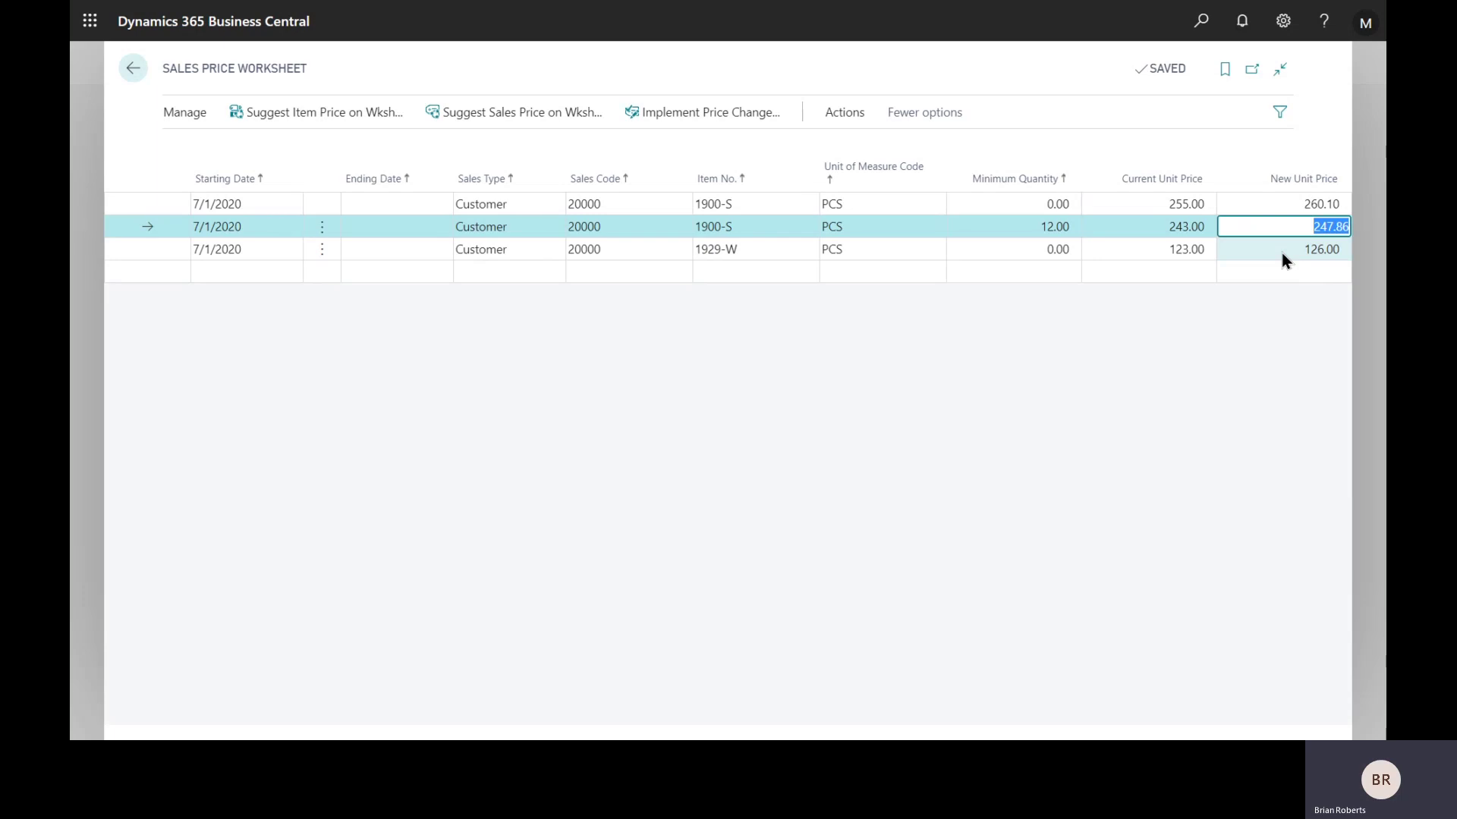
Step: Implement the price changes without filters and delete the worksheet lines
click(699, 120)
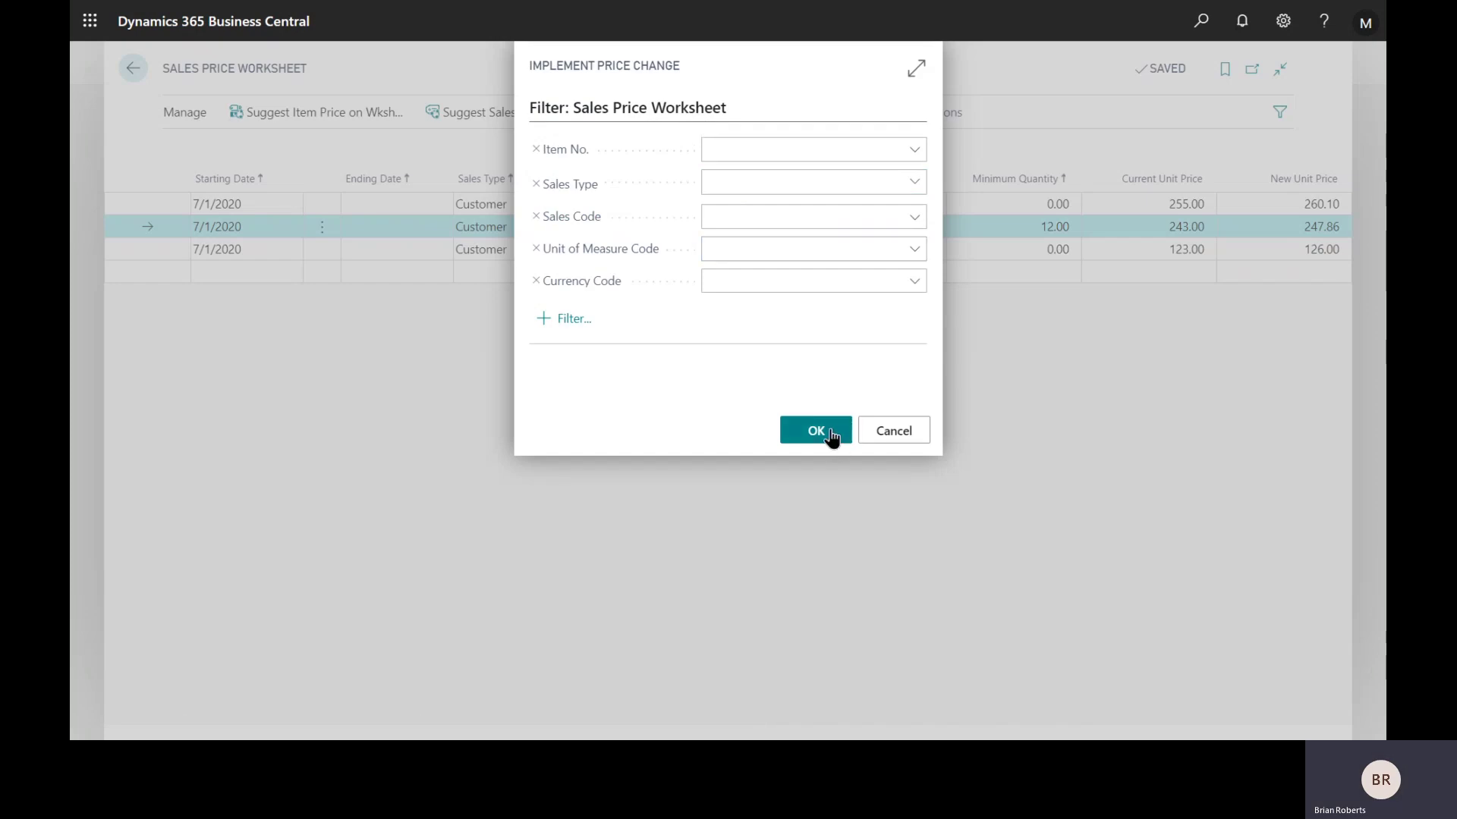
click(815, 431)
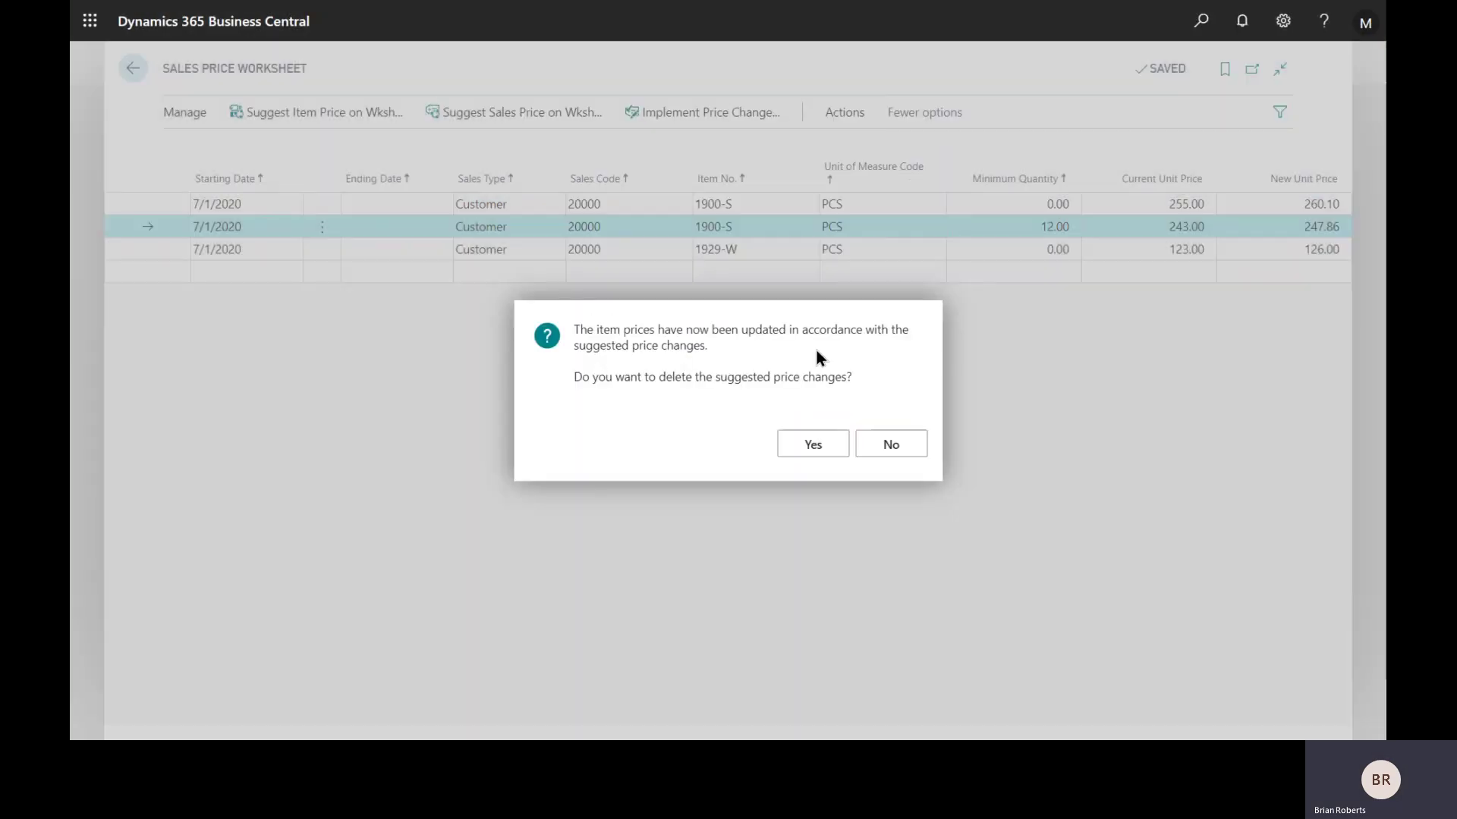
click(788, 447)
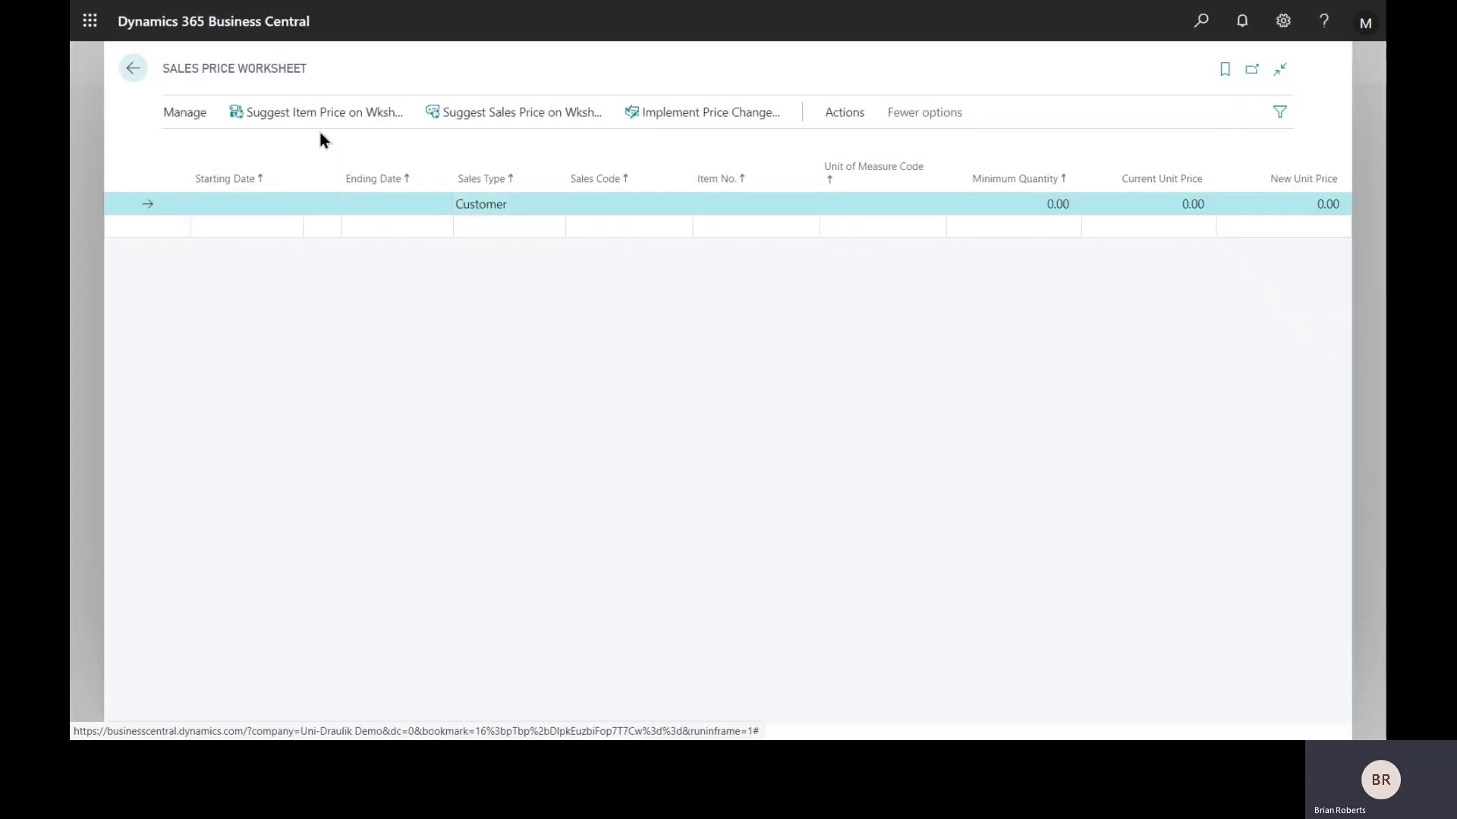
Step: Open Trey Research's Sales Prices, showing the new 7/1/2020 prices of 260.10, 247.86 and 126.00
click(132, 69)
click(198, 213)
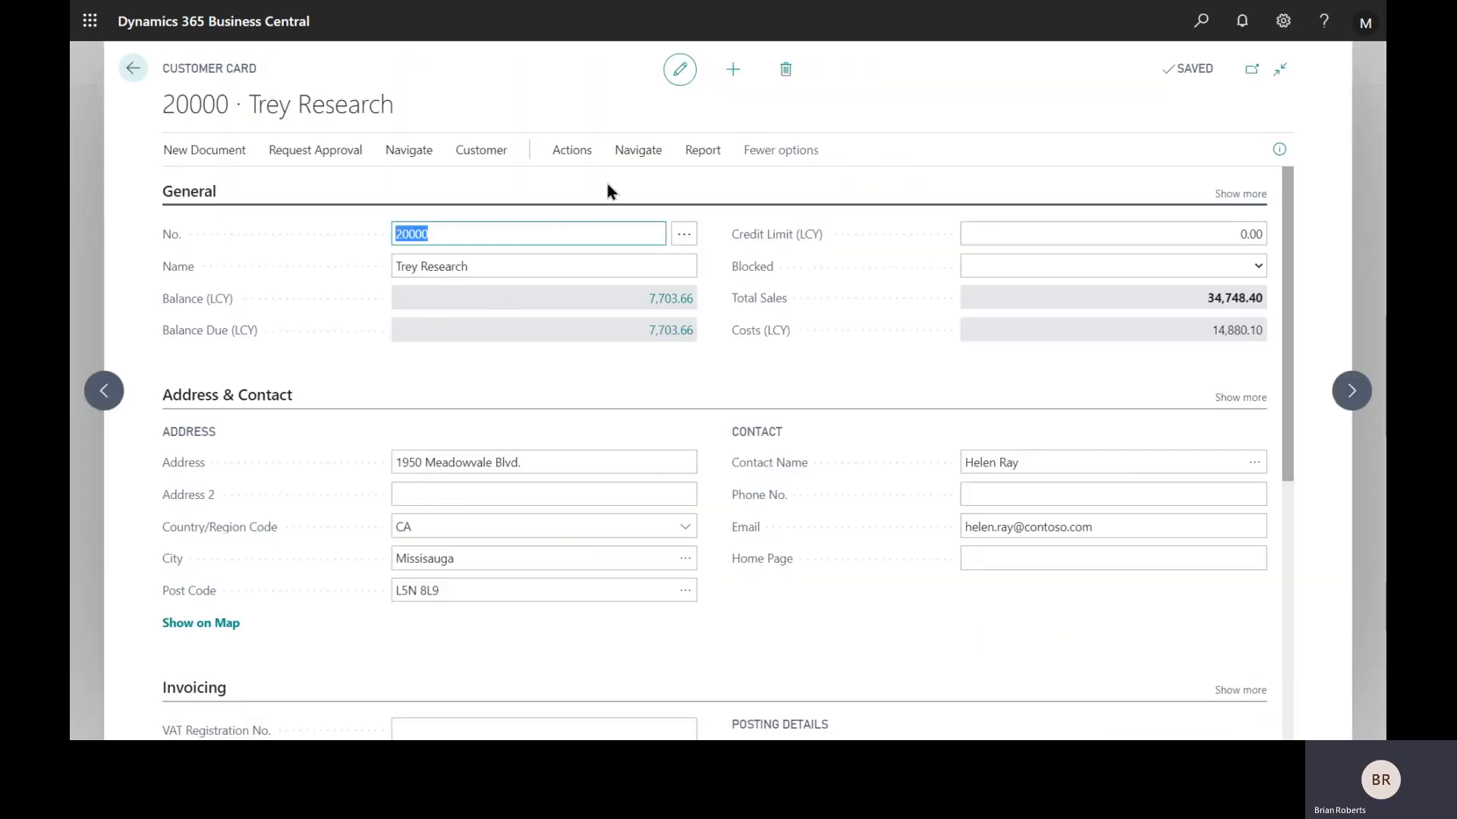
click(626, 155)
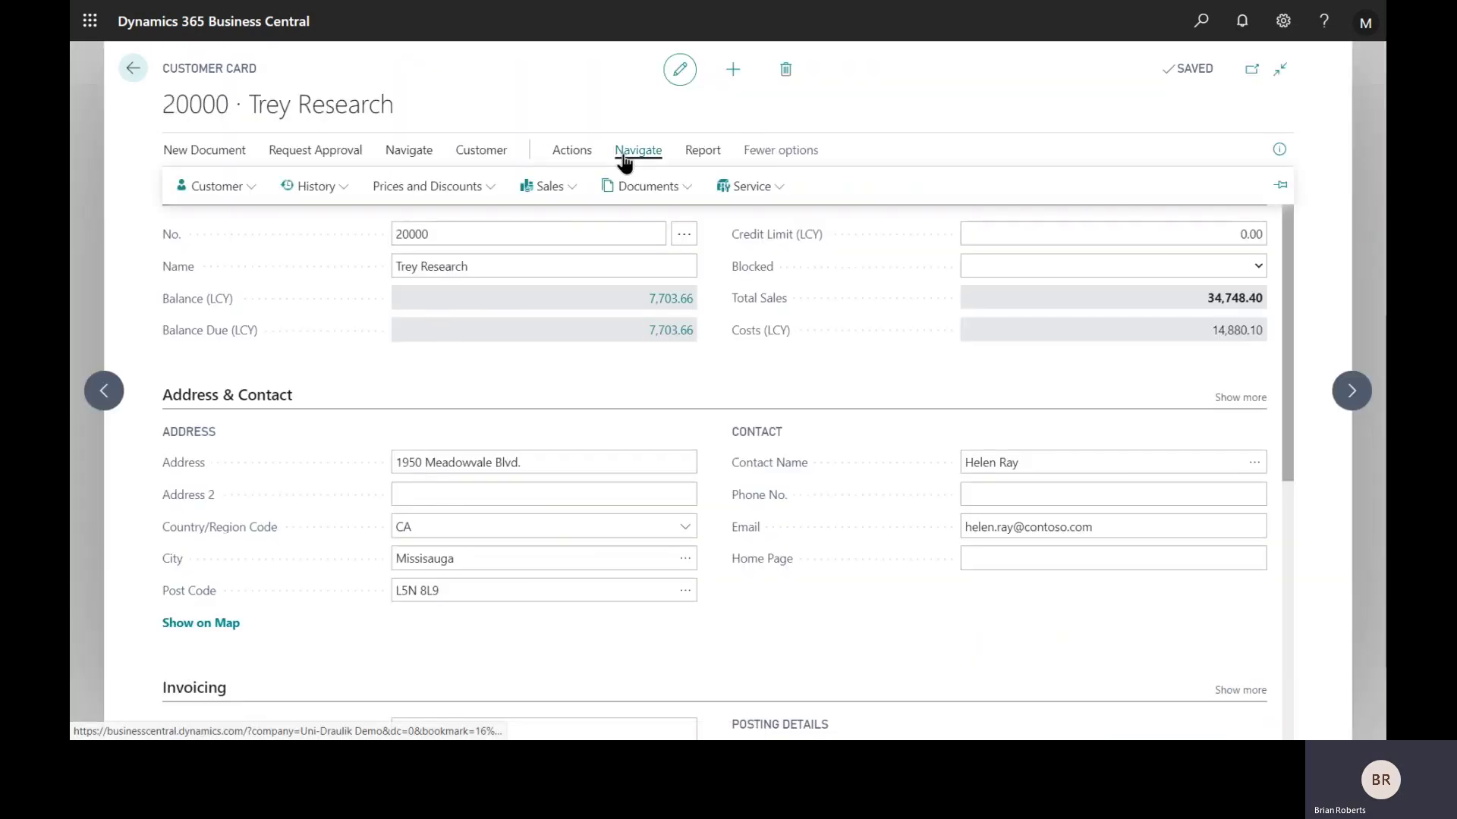
click(546, 190)
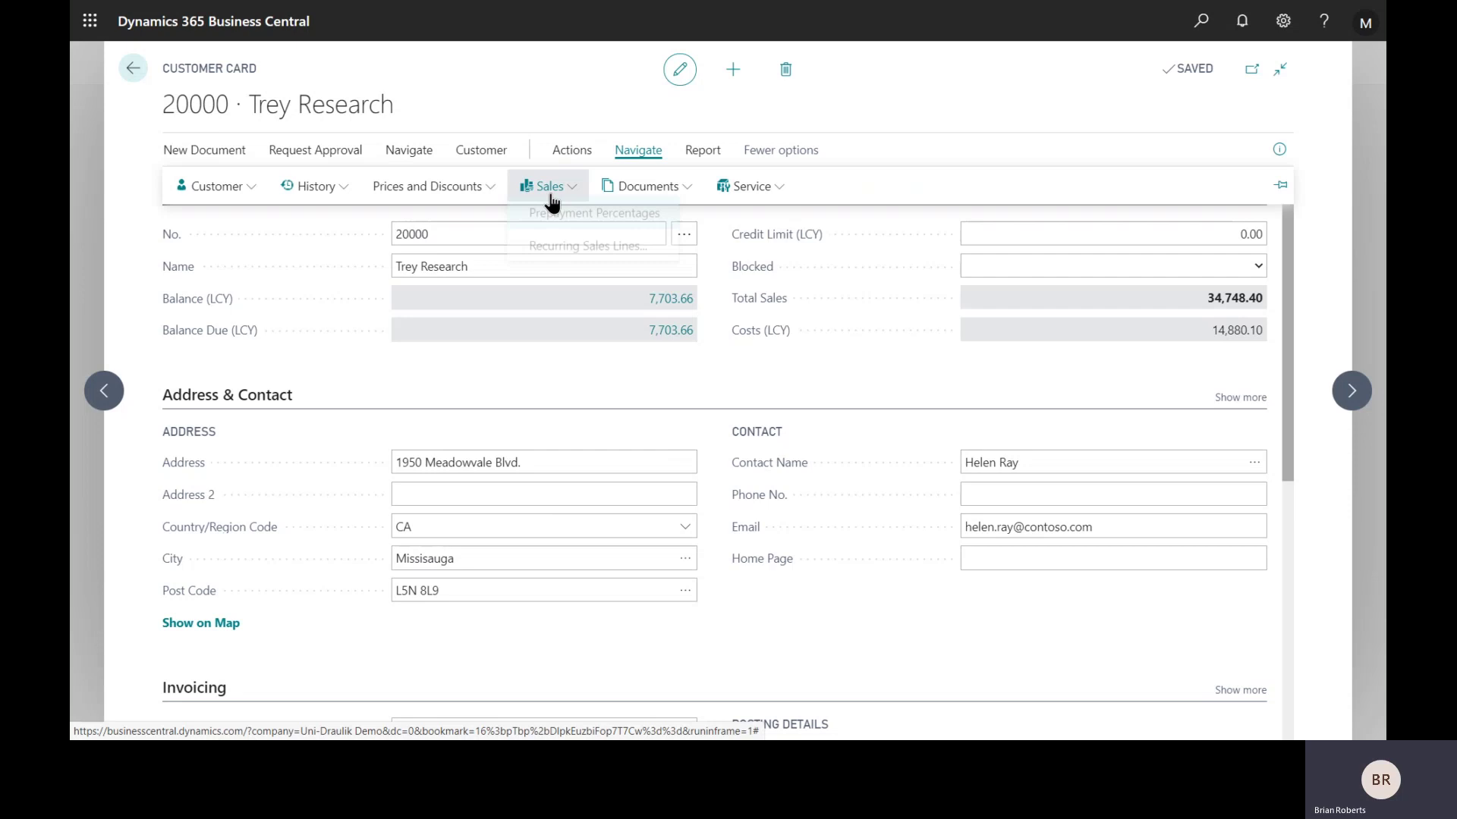
click(365, 226)
click(641, 152)
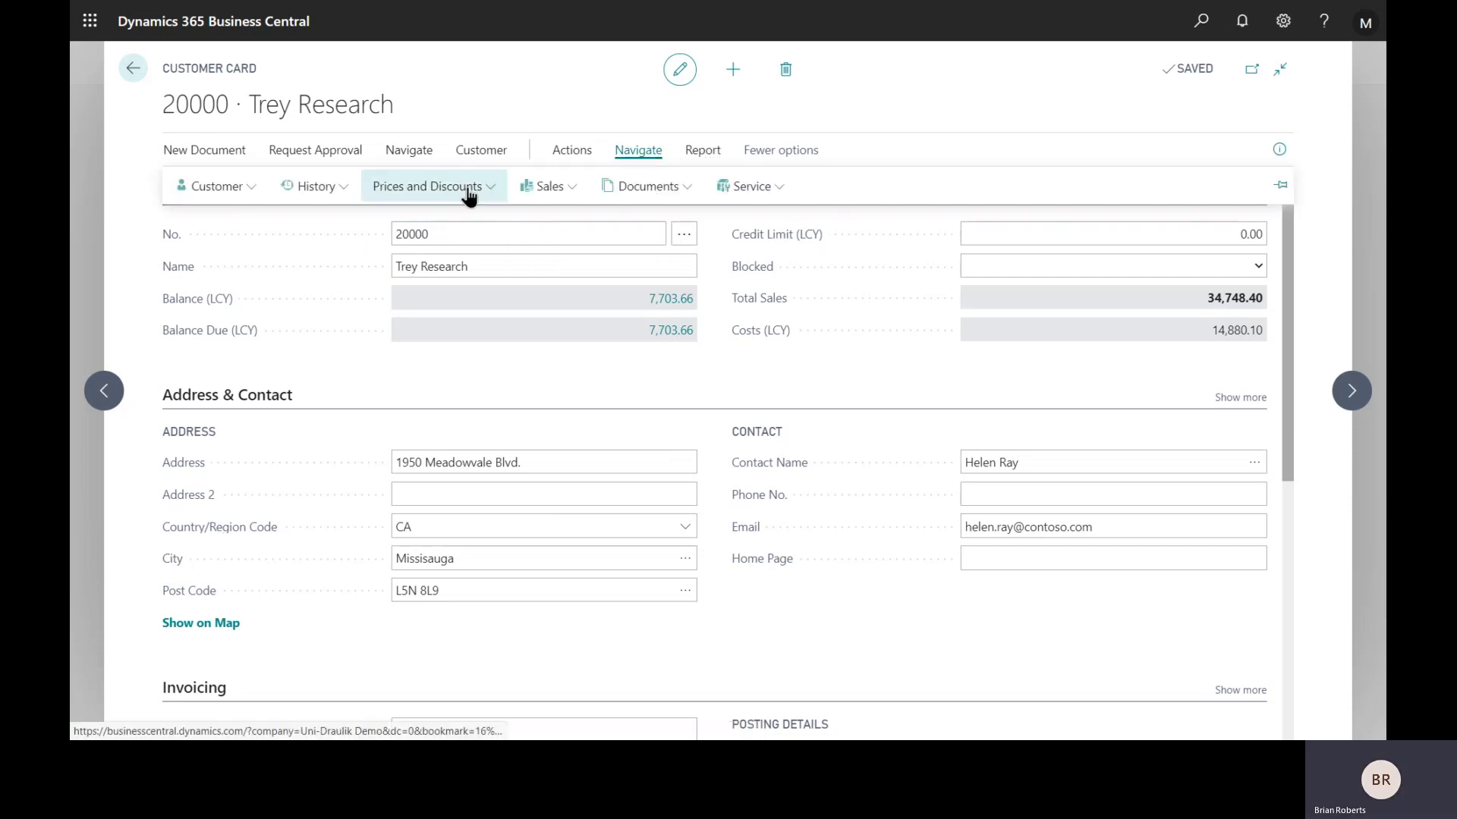
click(424, 189)
click(424, 251)
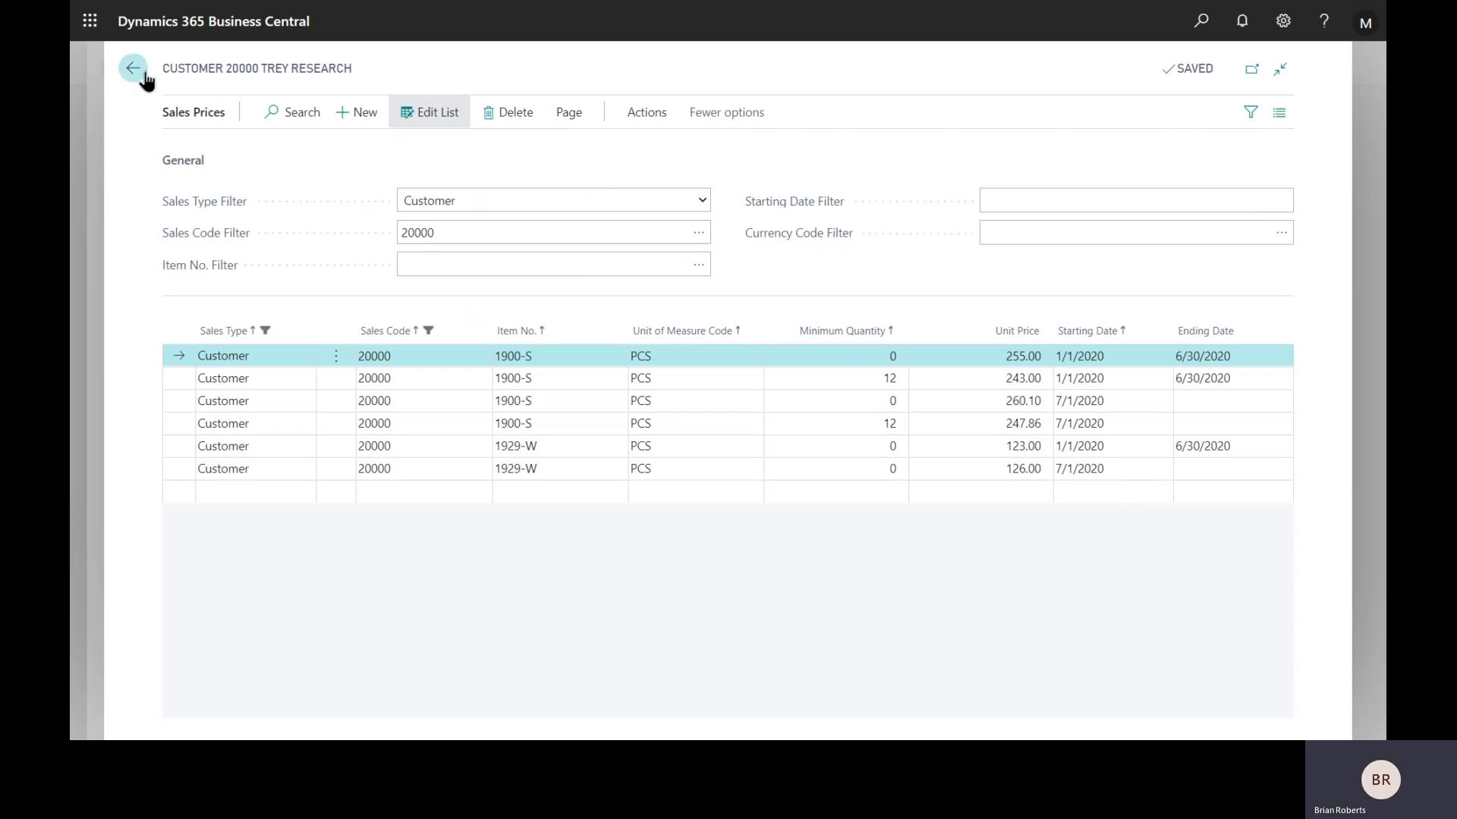
Step: Return from the sales prices to the Trey Research card, browse Prices and Discounts, then close it
click(140, 73)
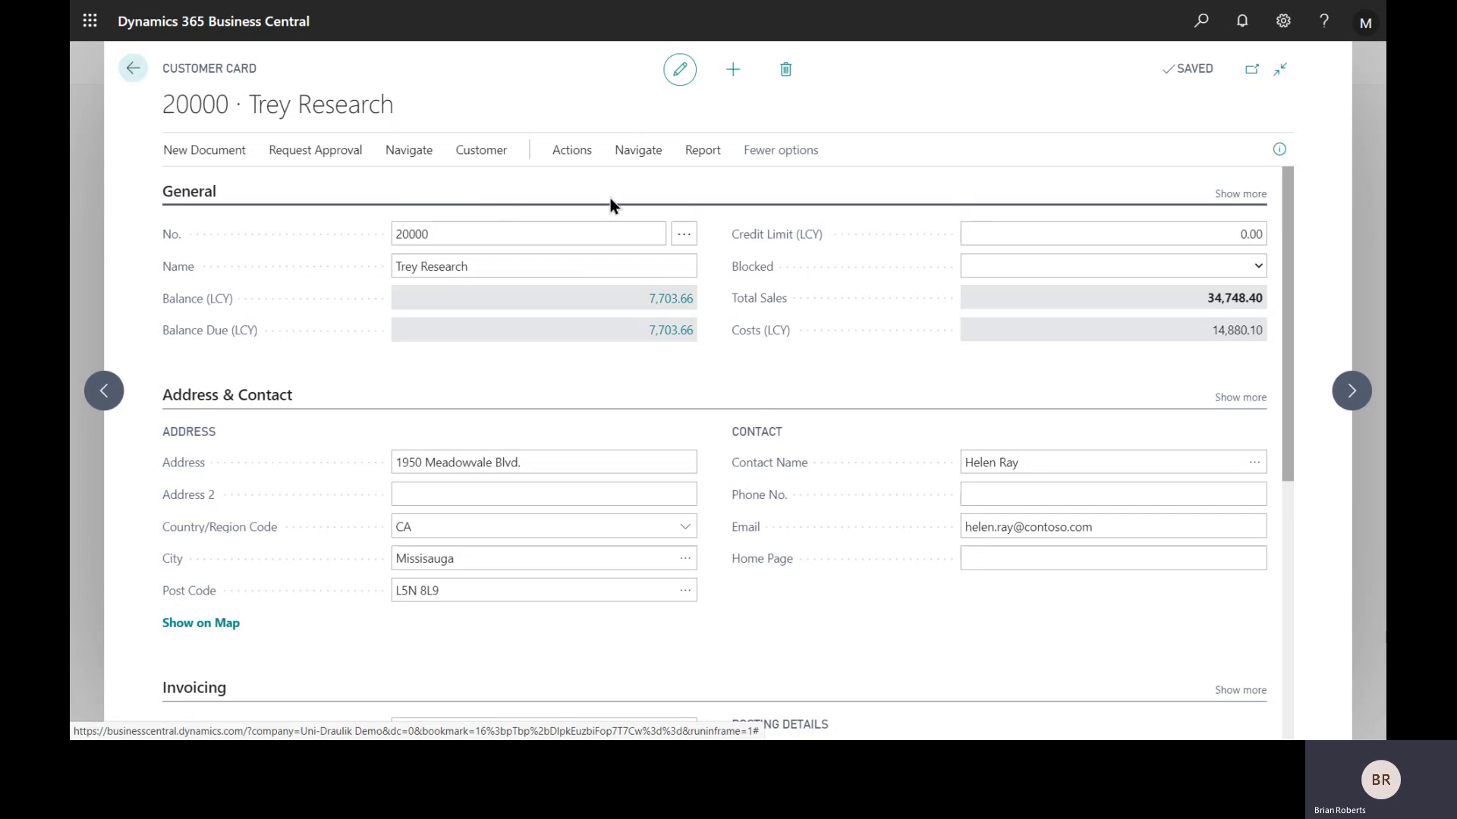
click(641, 156)
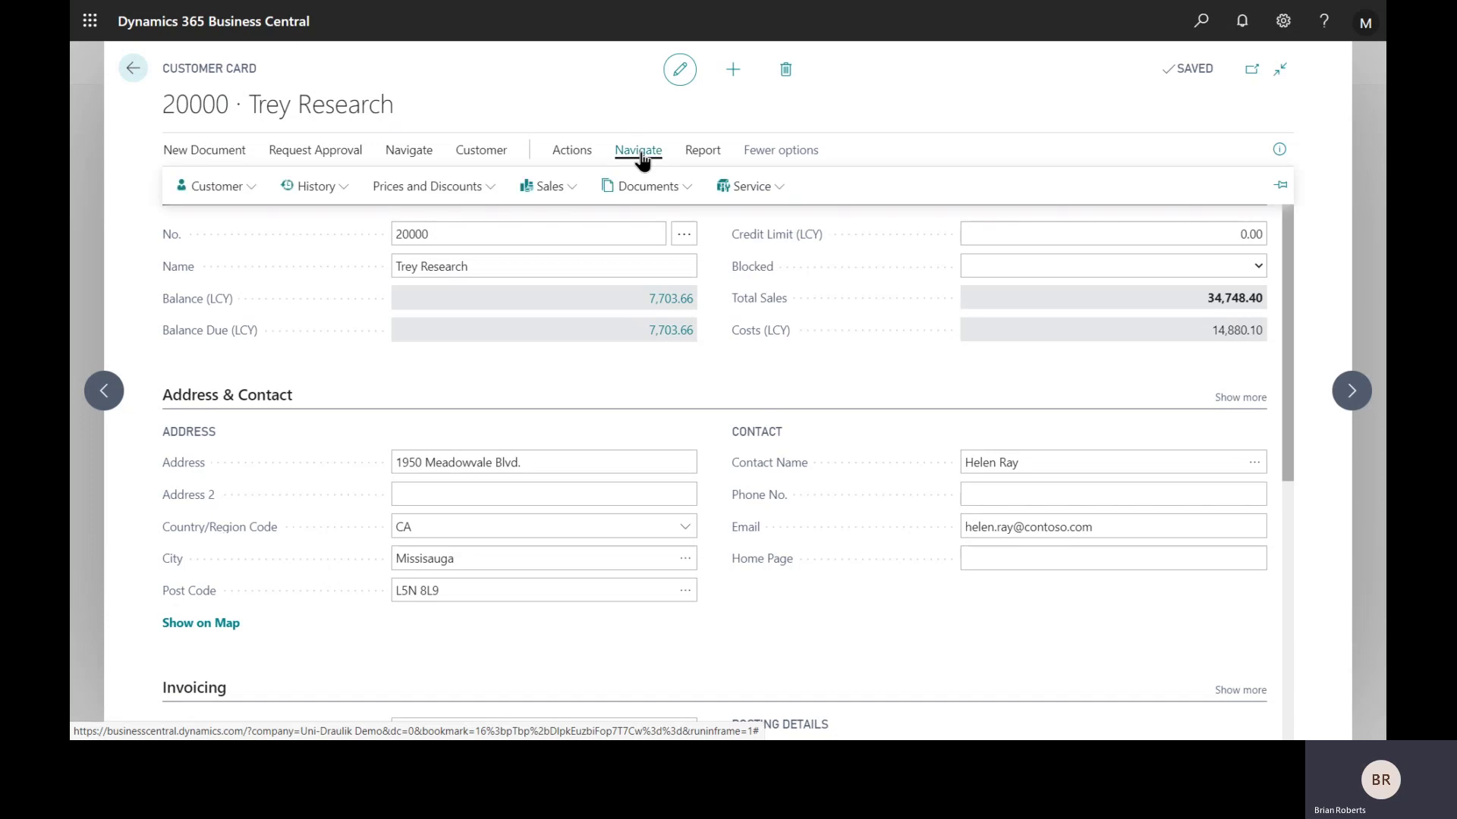
click(478, 190)
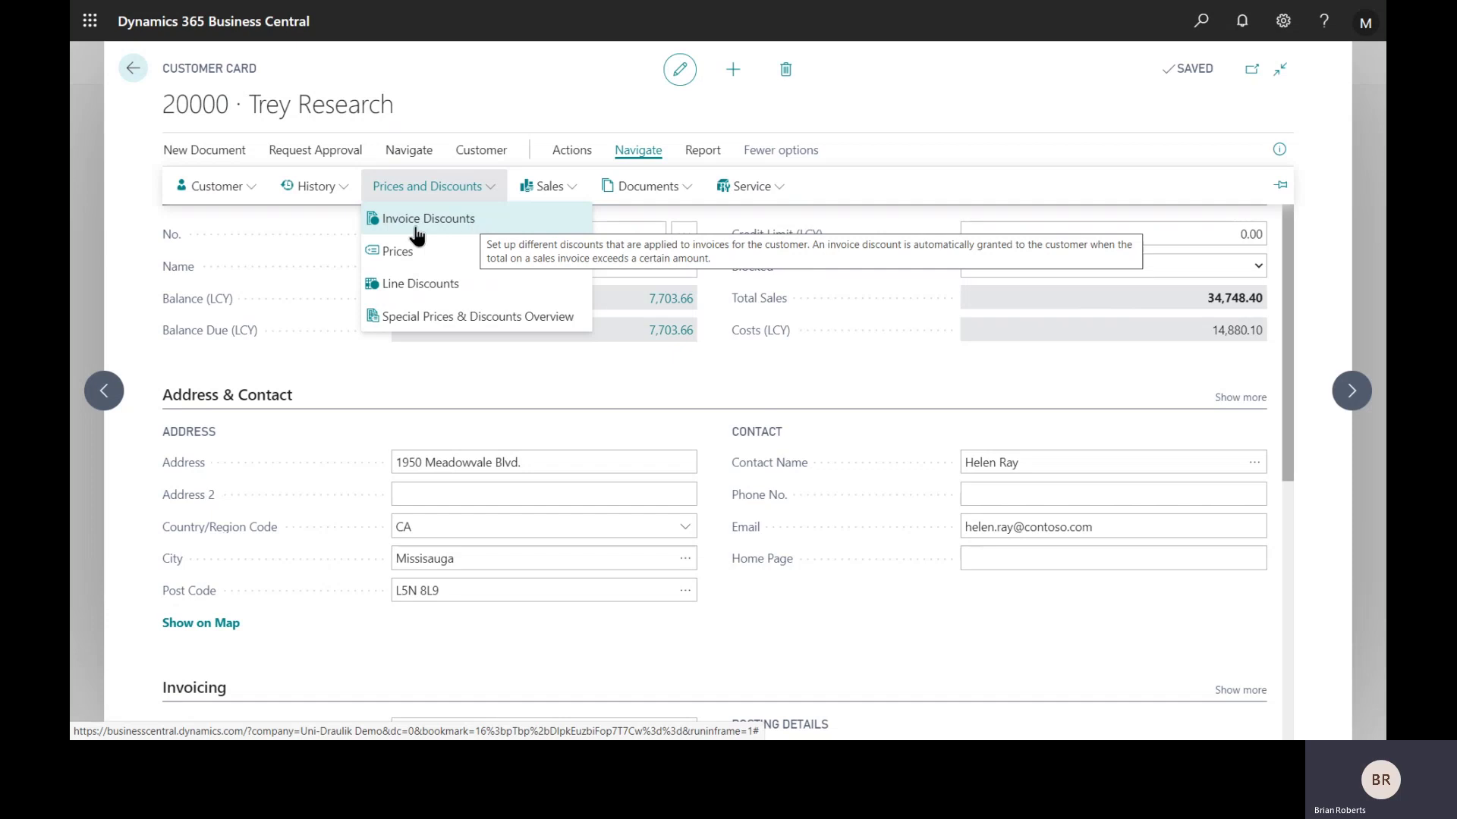
click(132, 92)
Step: Open Trey Research's sales order S-ORD101025 from the Sales Orders list
click(133, 70)
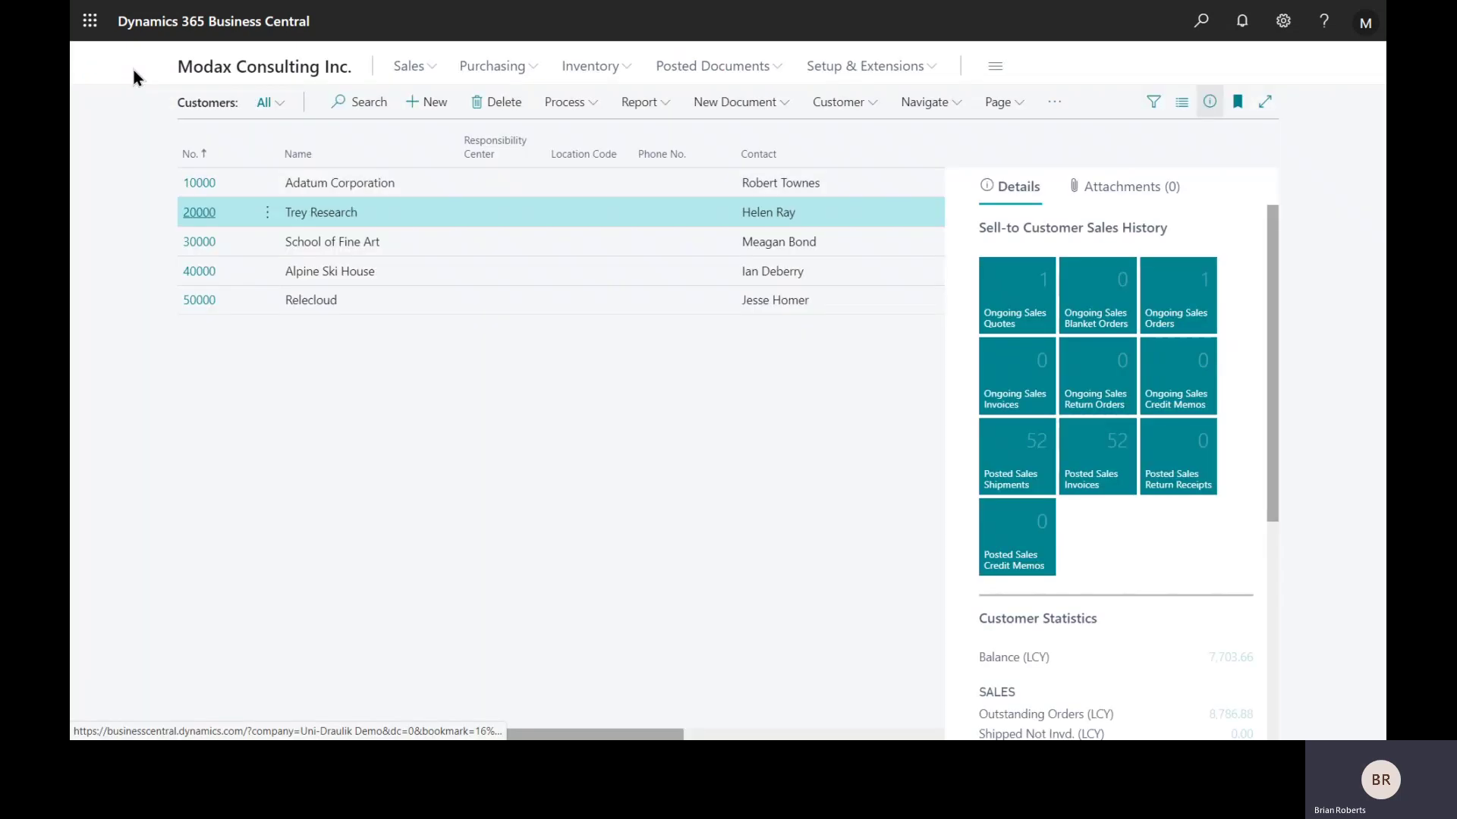
click(407, 70)
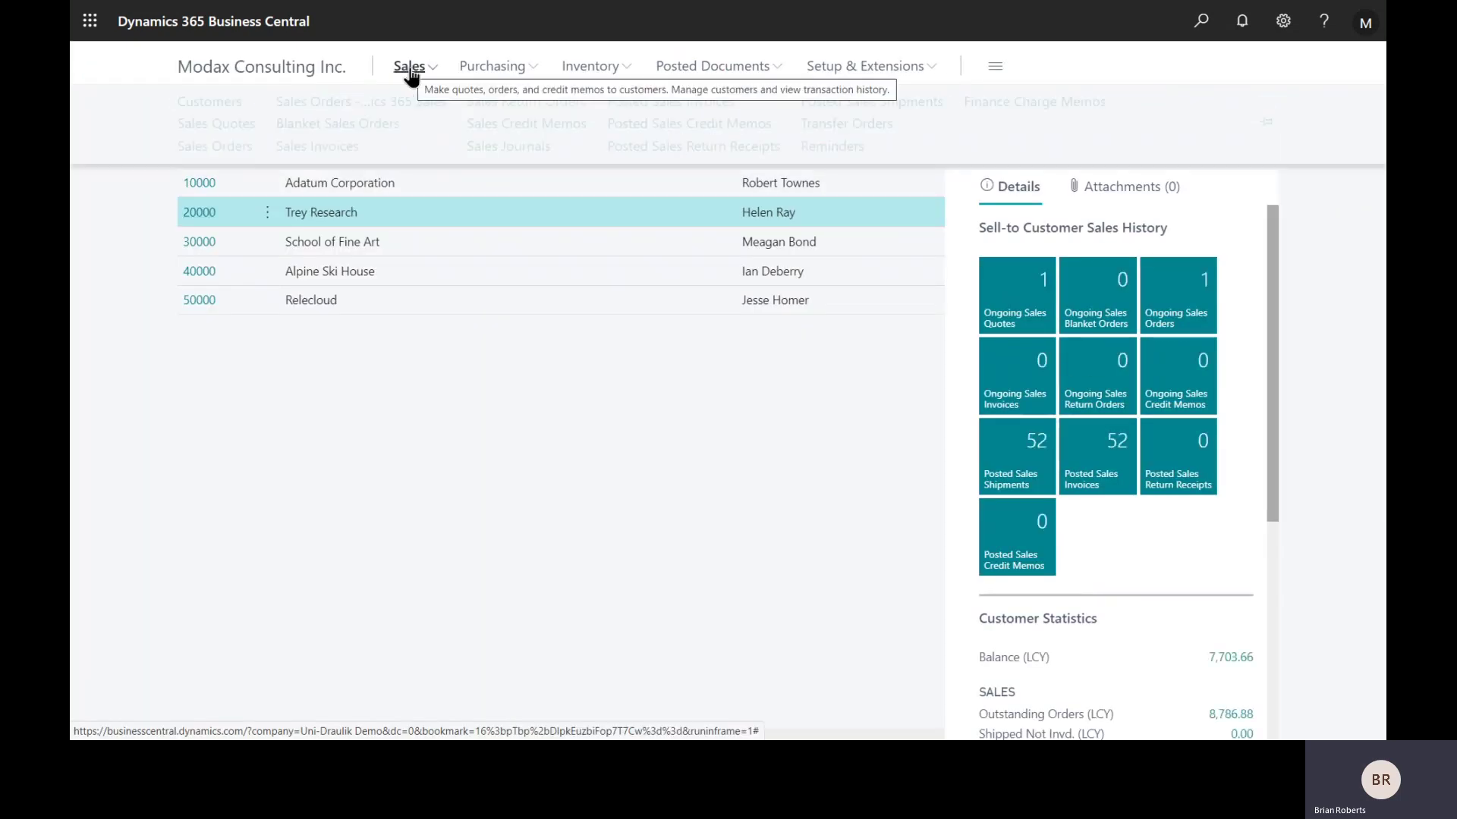
click(232, 147)
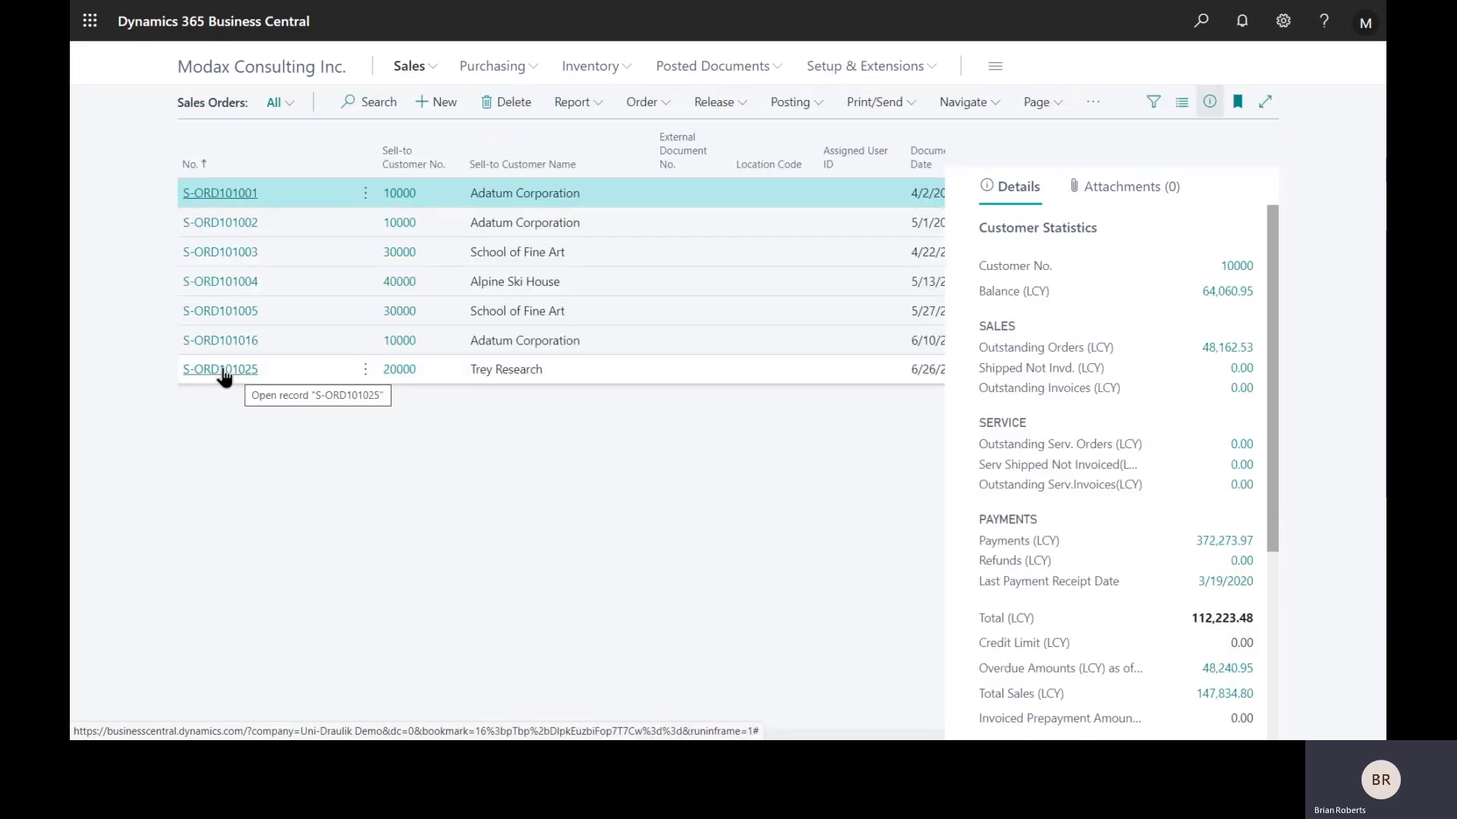
click(222, 376)
click(407, 369)
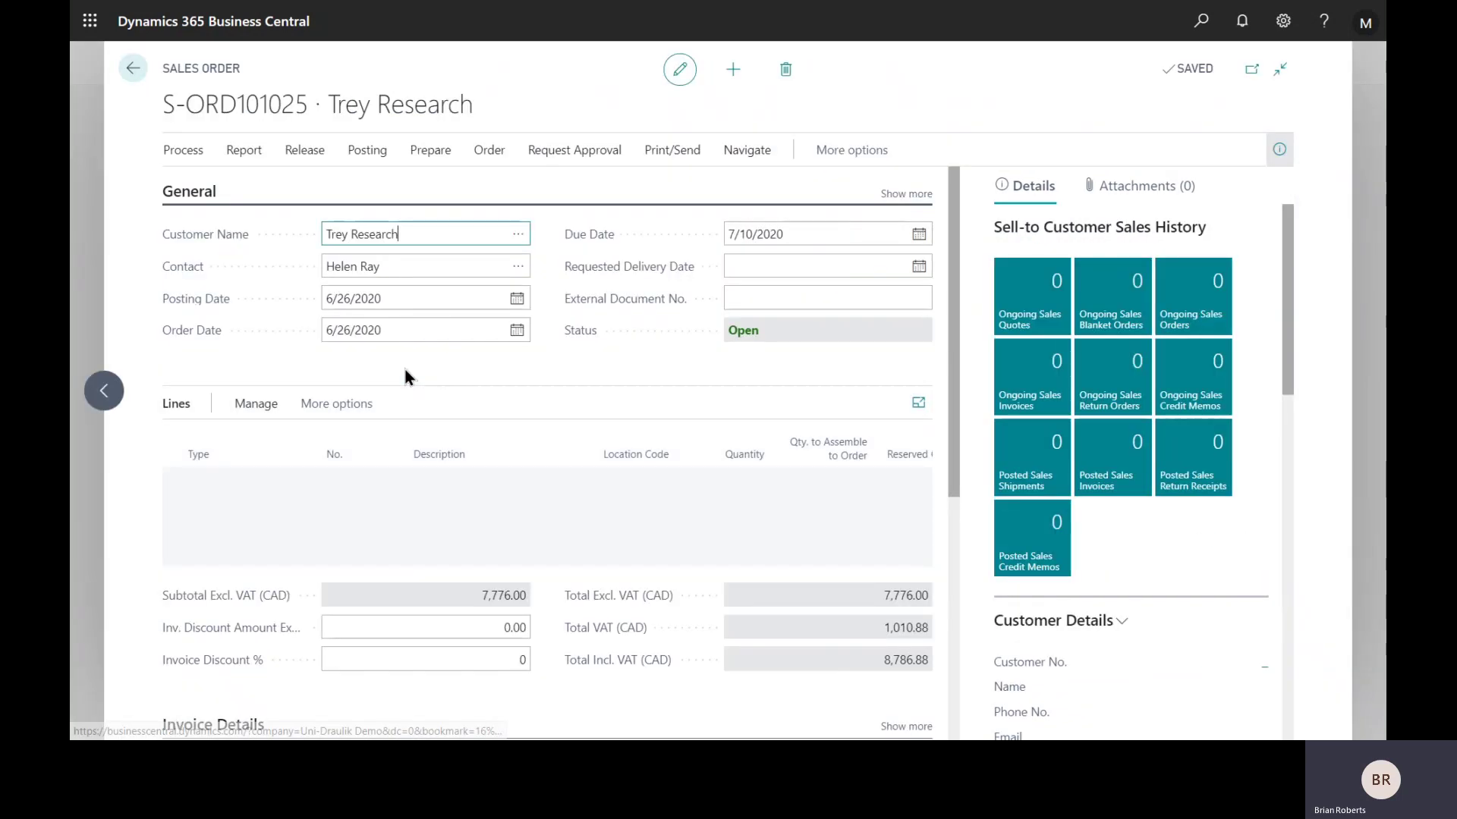
Step: Hide the FactBox pane and inspect the 1900-S line's 243.00 price and Line Discount %
click(1279, 149)
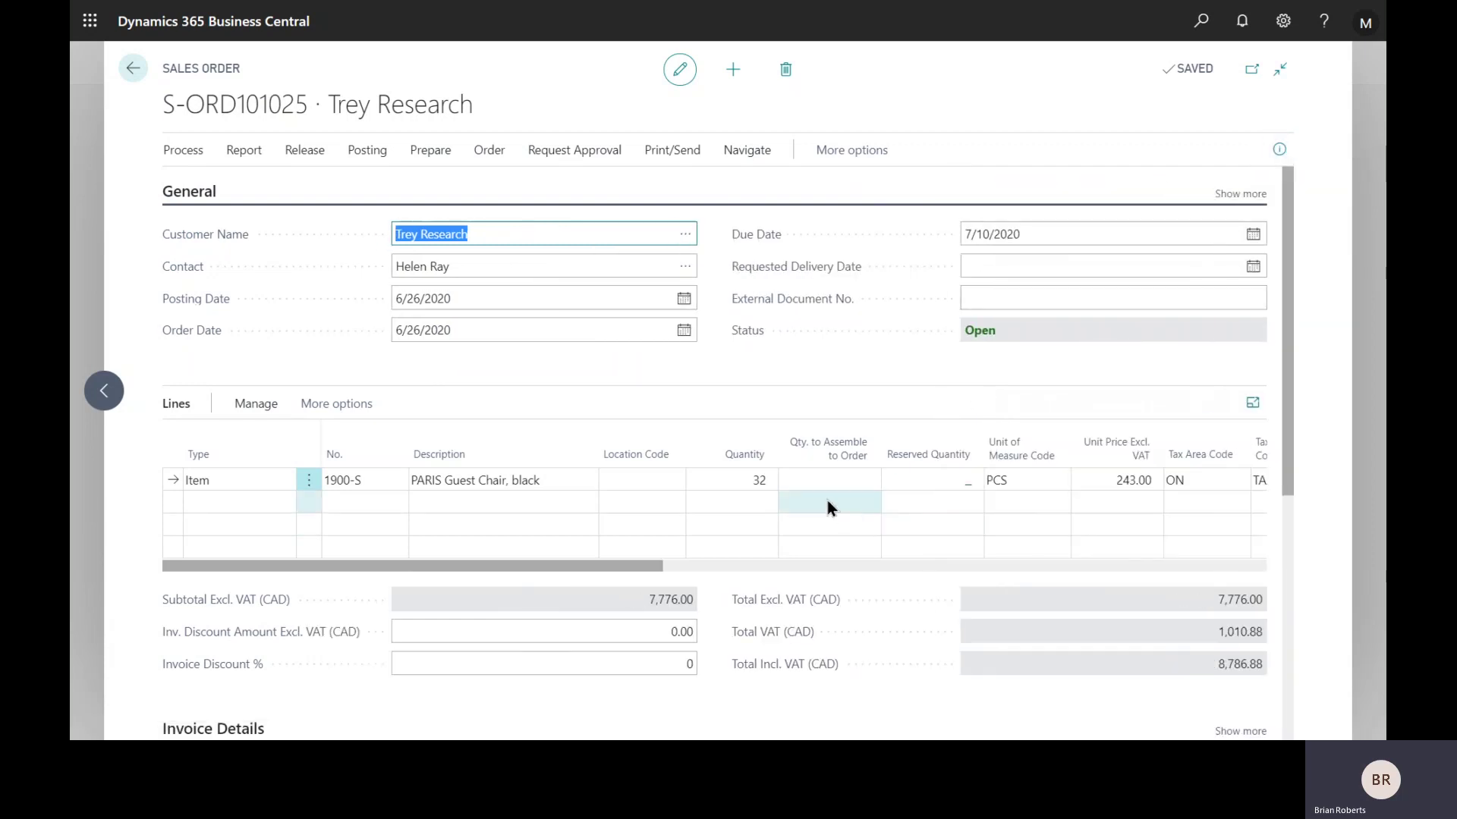
drag(645, 566, 826, 563)
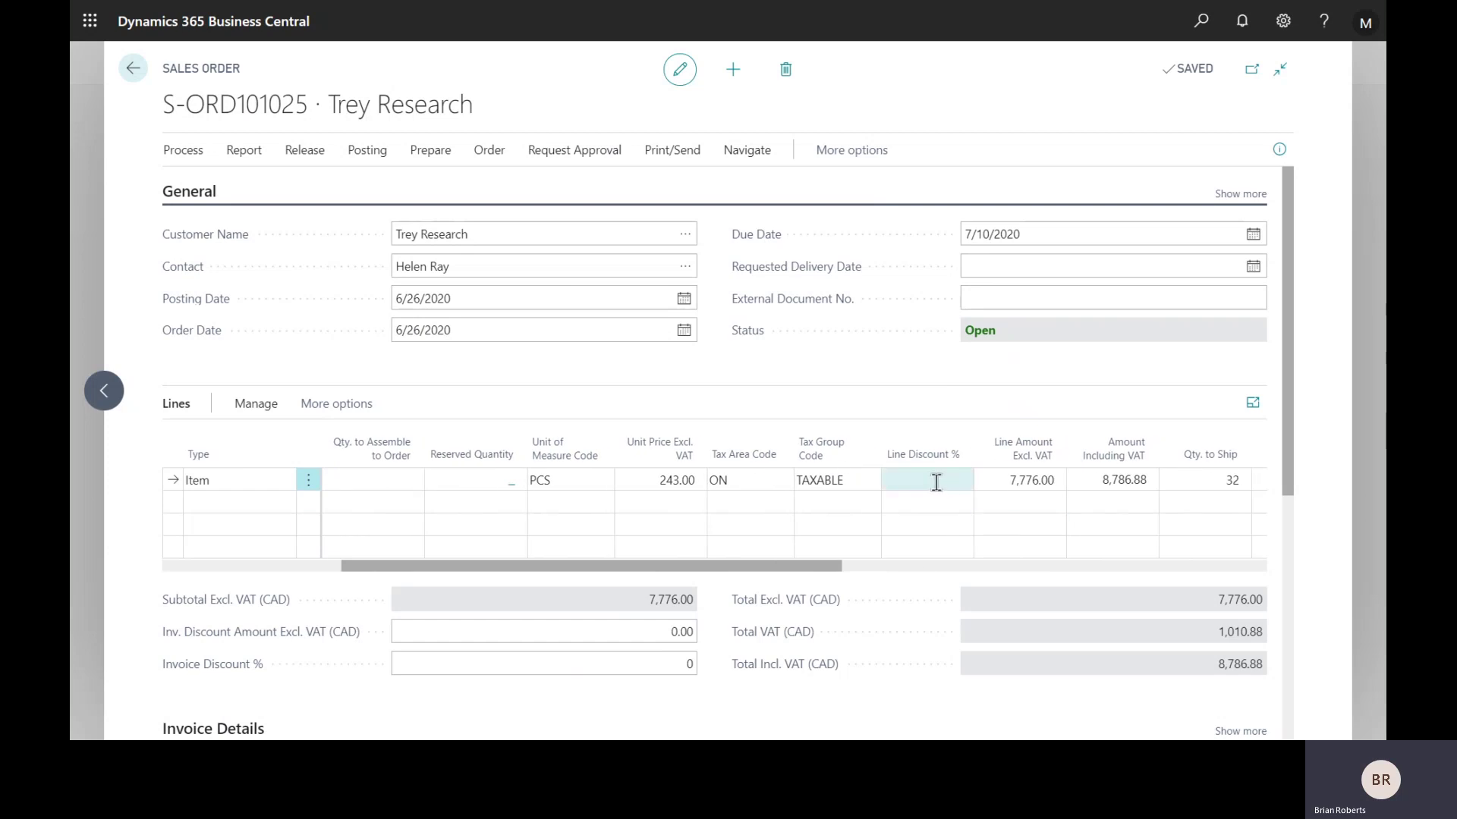
click(936, 482)
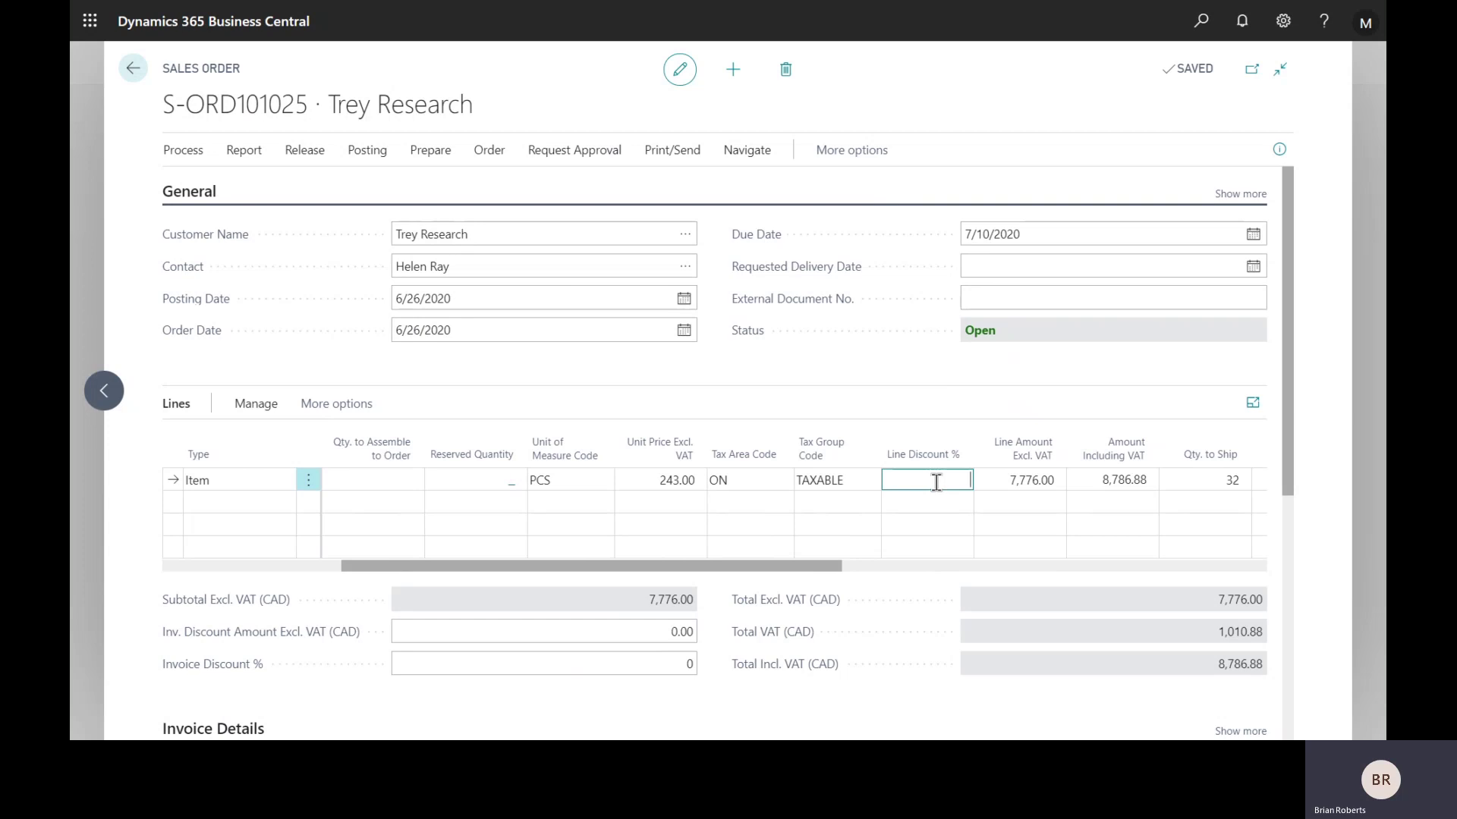
Step: Close sales order S-ORD101025 and go back to the Sales Orders list
click(133, 70)
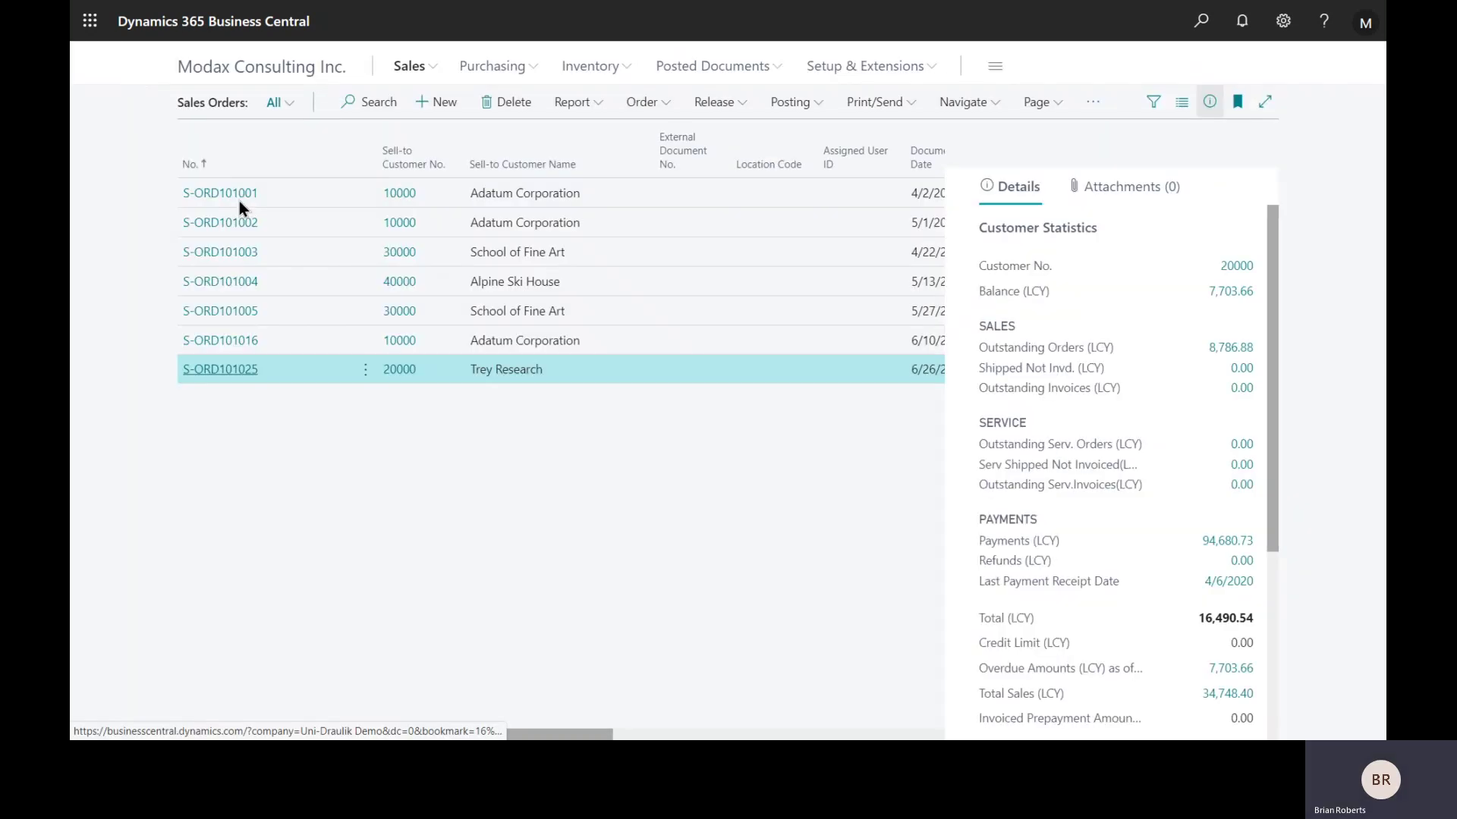